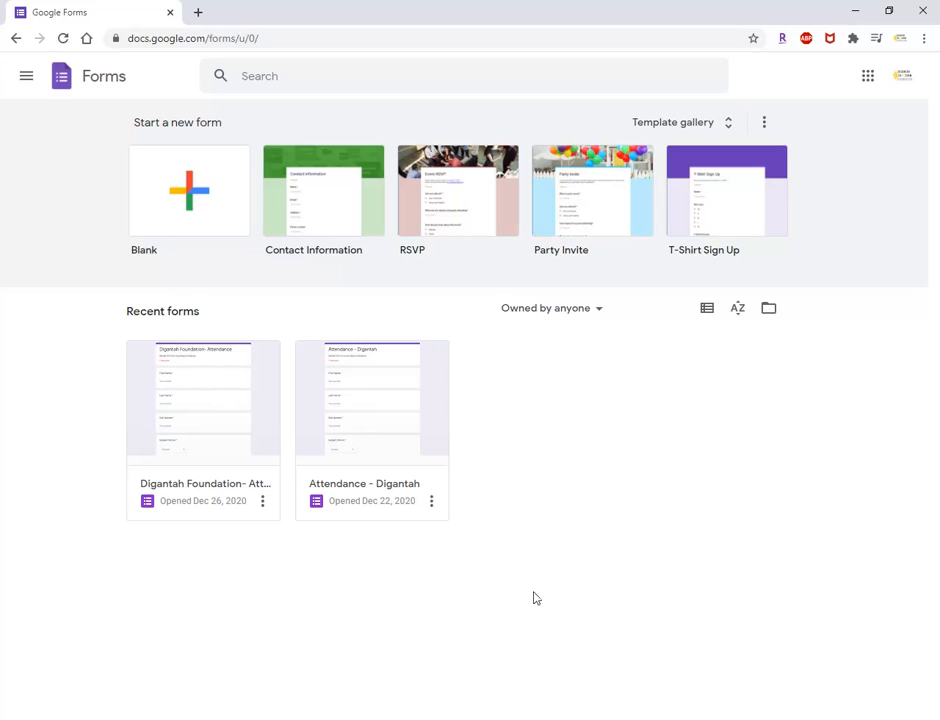
Create a blank form and title it "Digantah - Quiz".
left_click(182, 204)
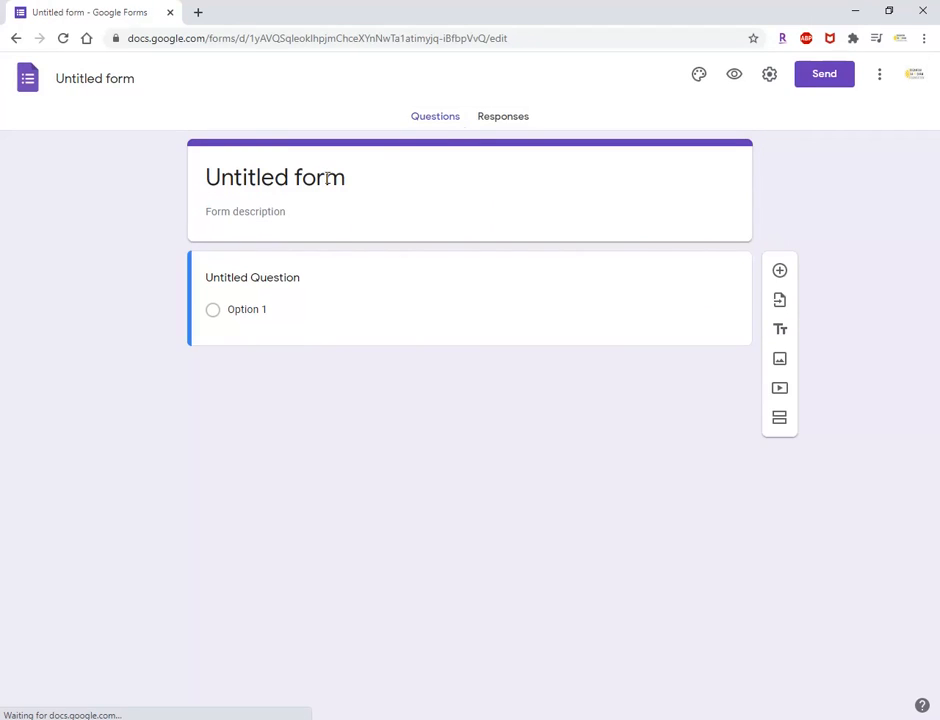
left_click(327, 178)
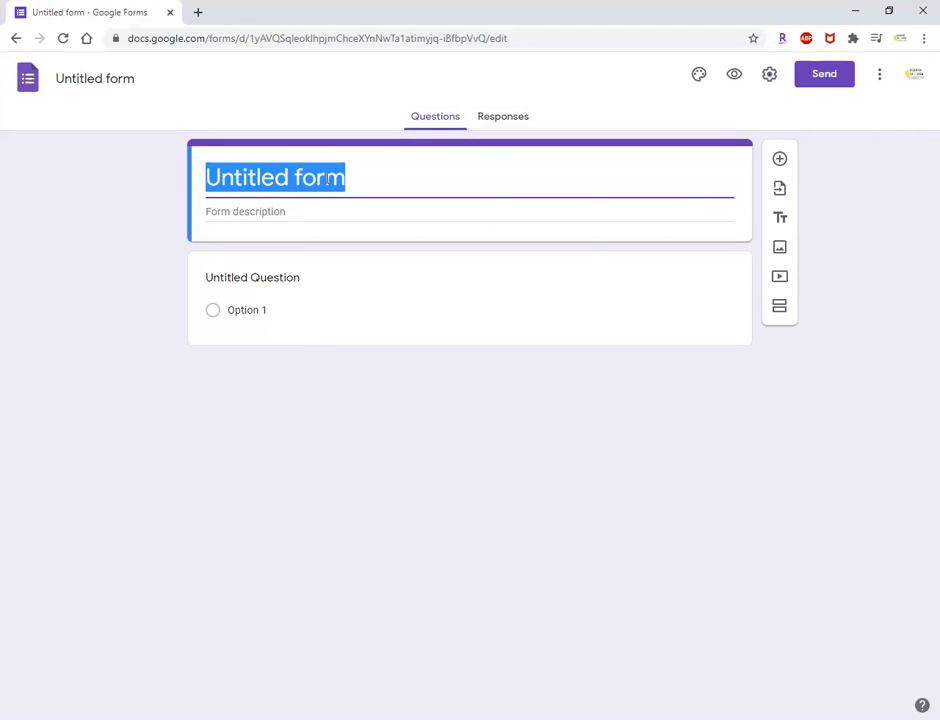
type("Di")
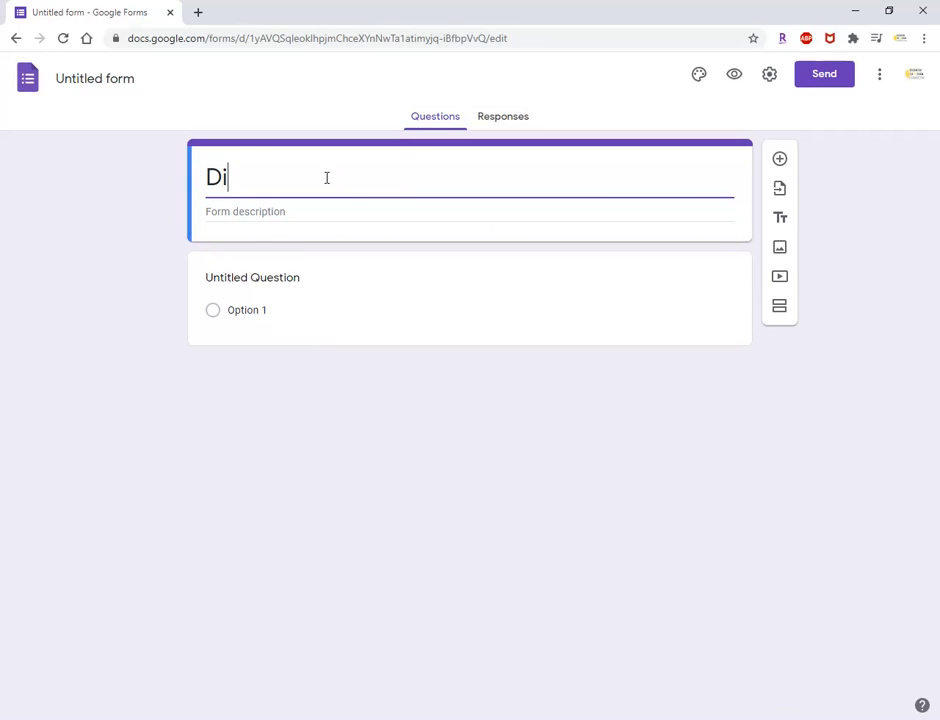
type("gantah - Qu")
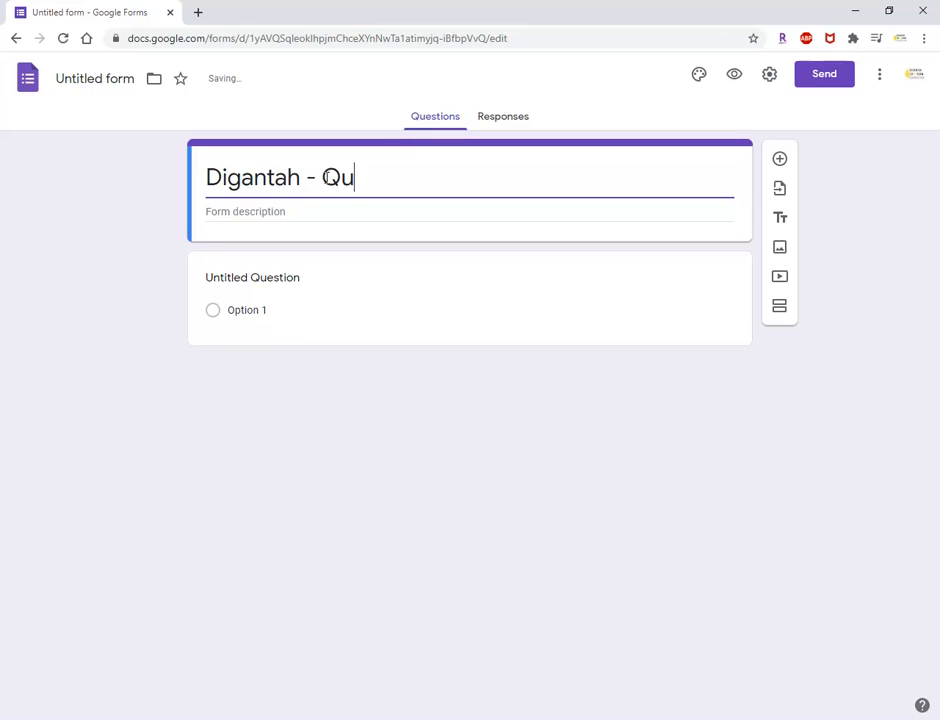
type("iz")
key("BackSpace")
type("iz")
Set the form description to "sample maths quiz for Class 7".
left_click(256, 210)
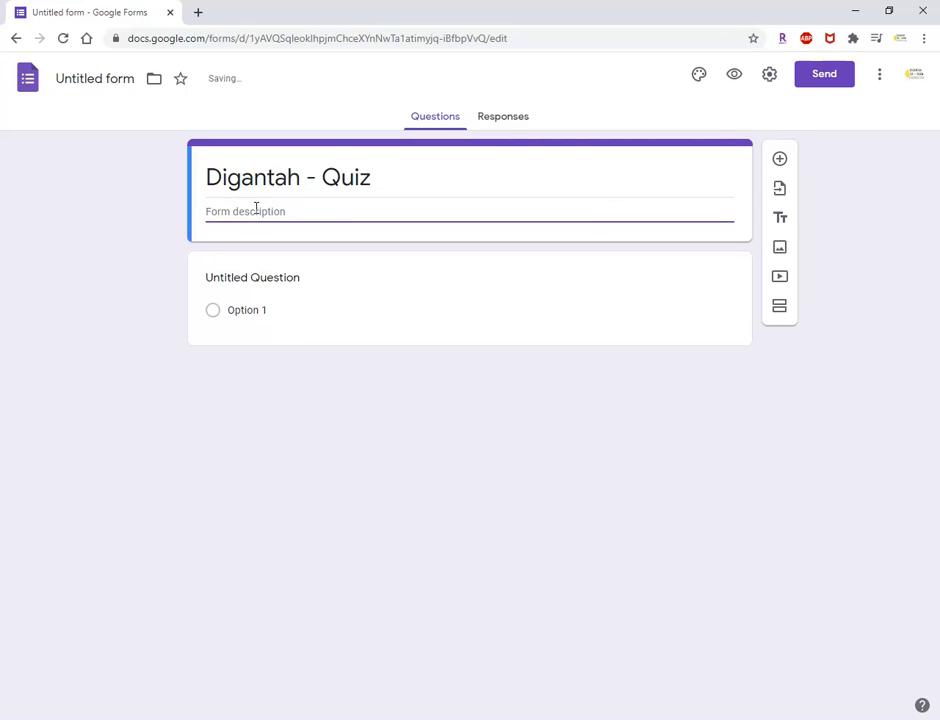
type("sampl")
type("e qu")
type("iz")
key("BackSpace")
key("BackSpace")
key("BackSpace")
key("BackSpace")
key("BackSpace")
type("maths qui")
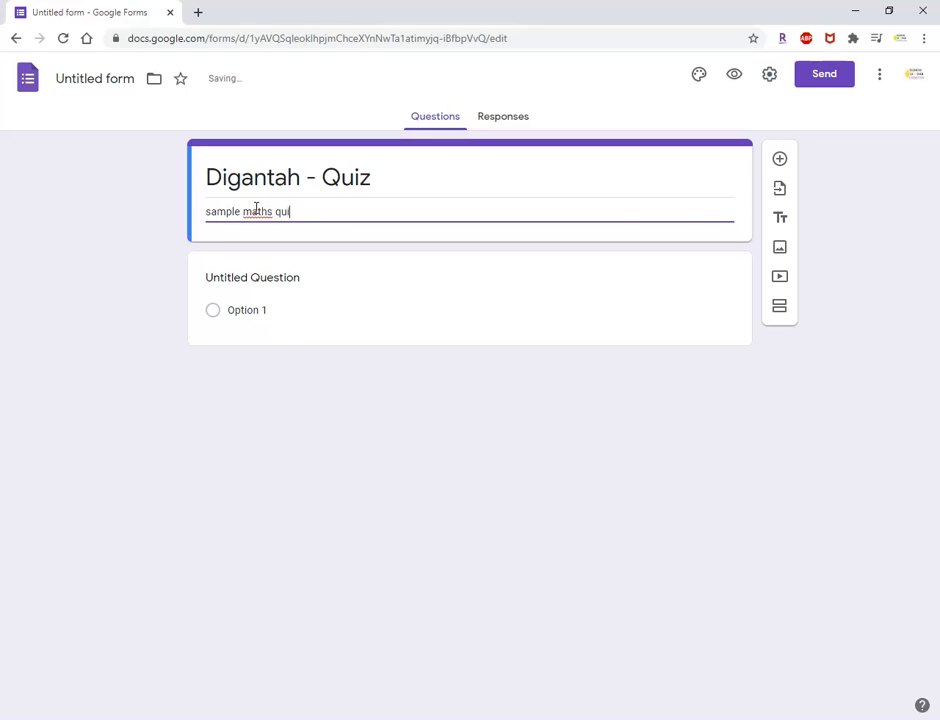
type("z for Class 7")
Check the image insertion options for the first question without adding an image.
left_click(289, 277)
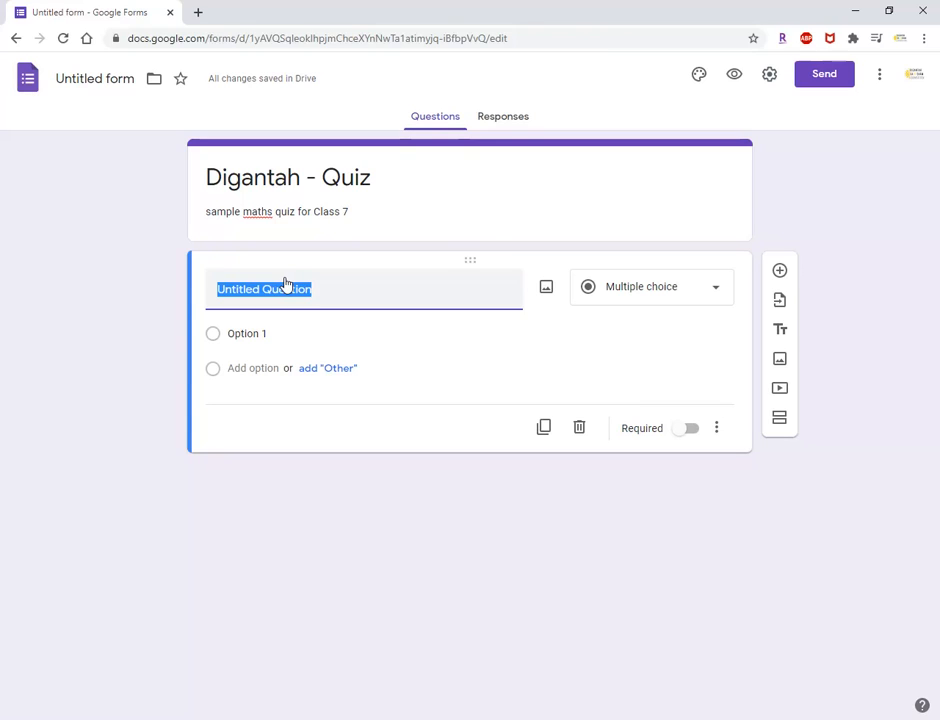
left_click(545, 296)
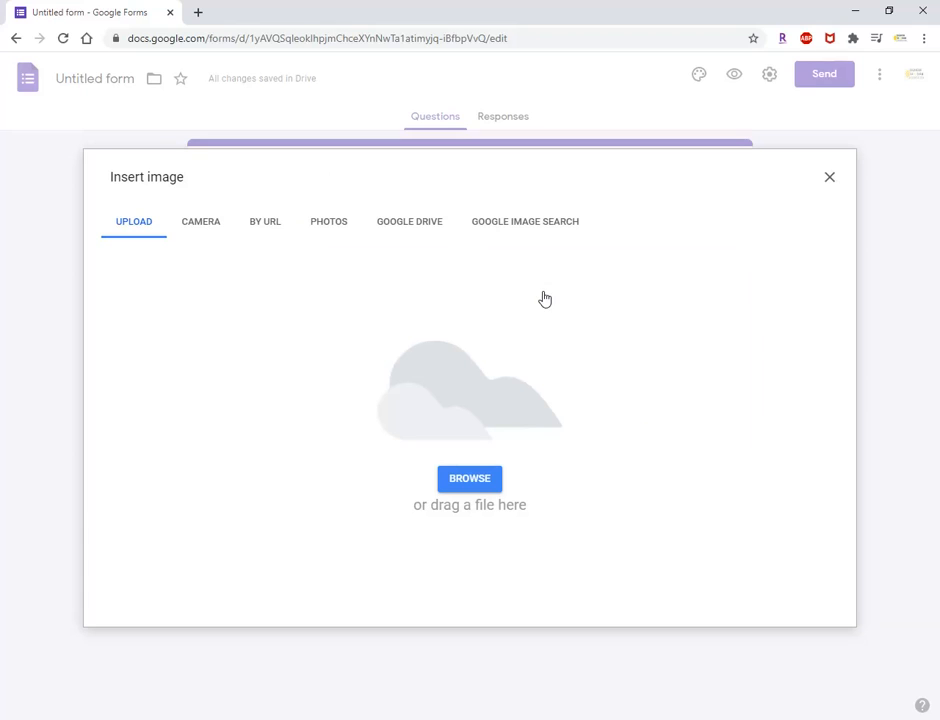
left_click(830, 180)
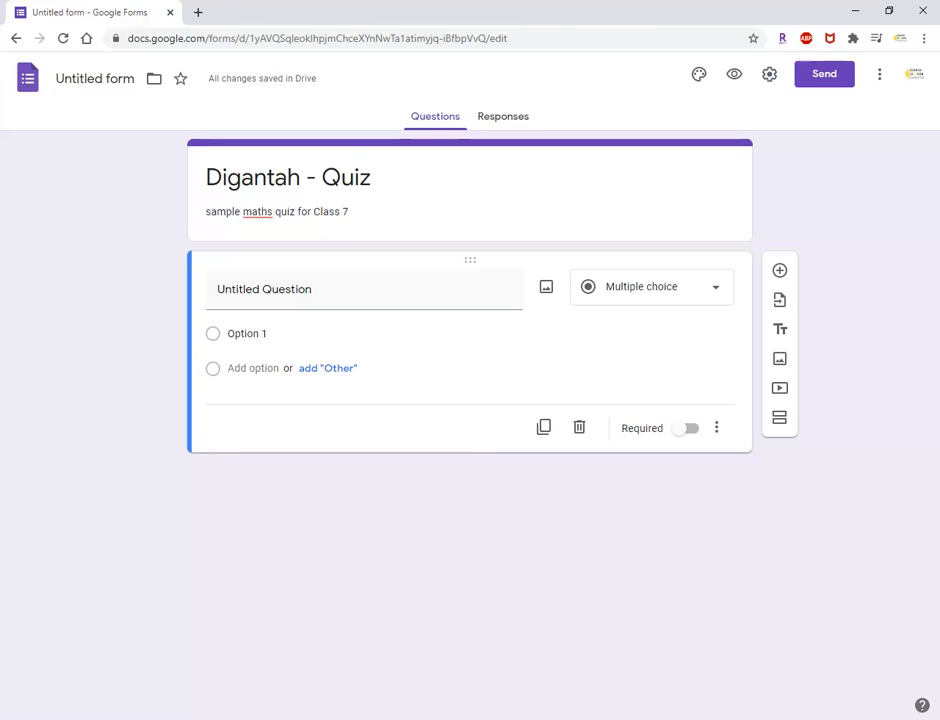
View the reference fraction in Paint, switch to the blank Word document and insert a new equation.
left_click(409, 661)
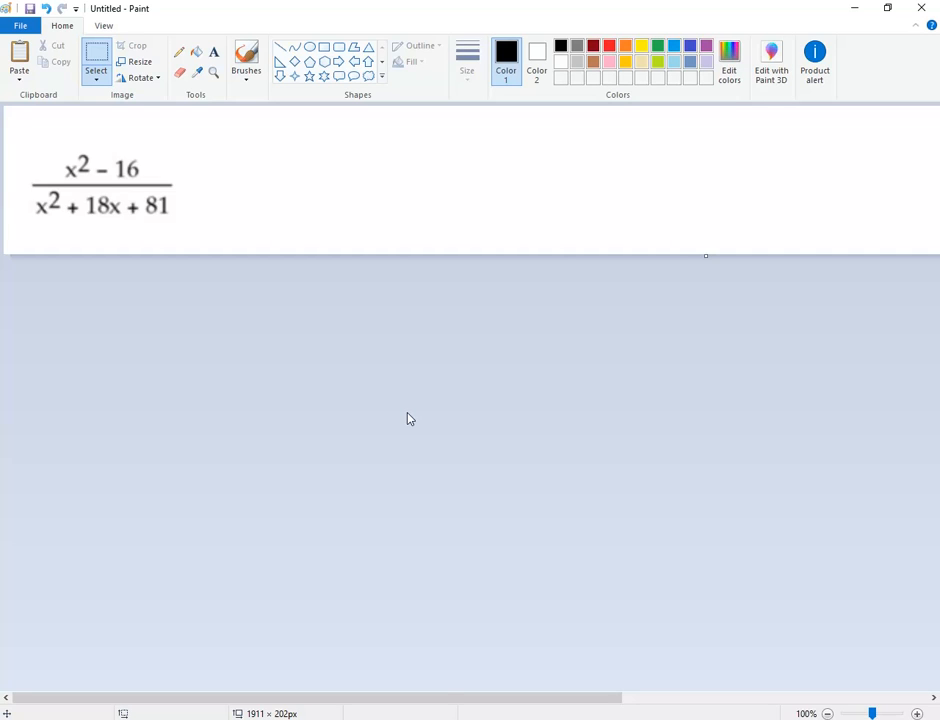
mouse_move(416, 719)
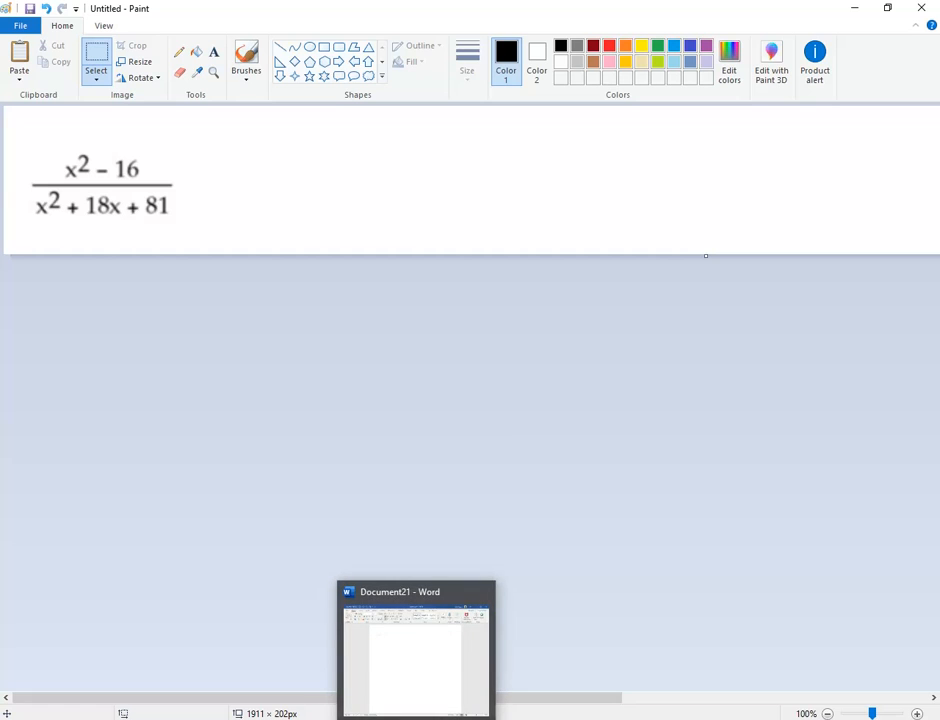
left_click(415, 673)
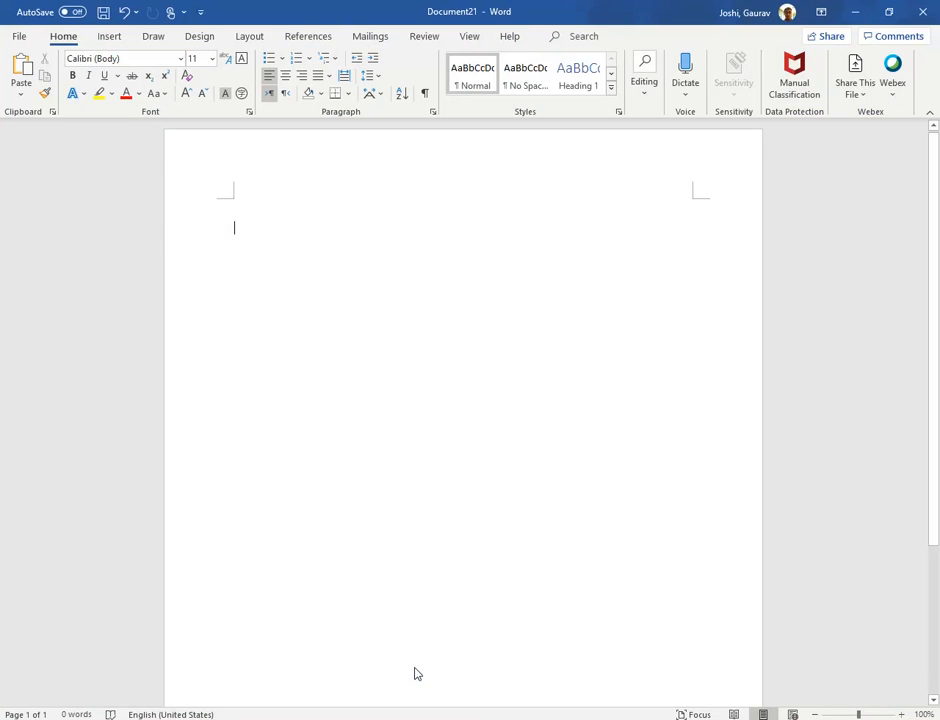
left_click(112, 38)
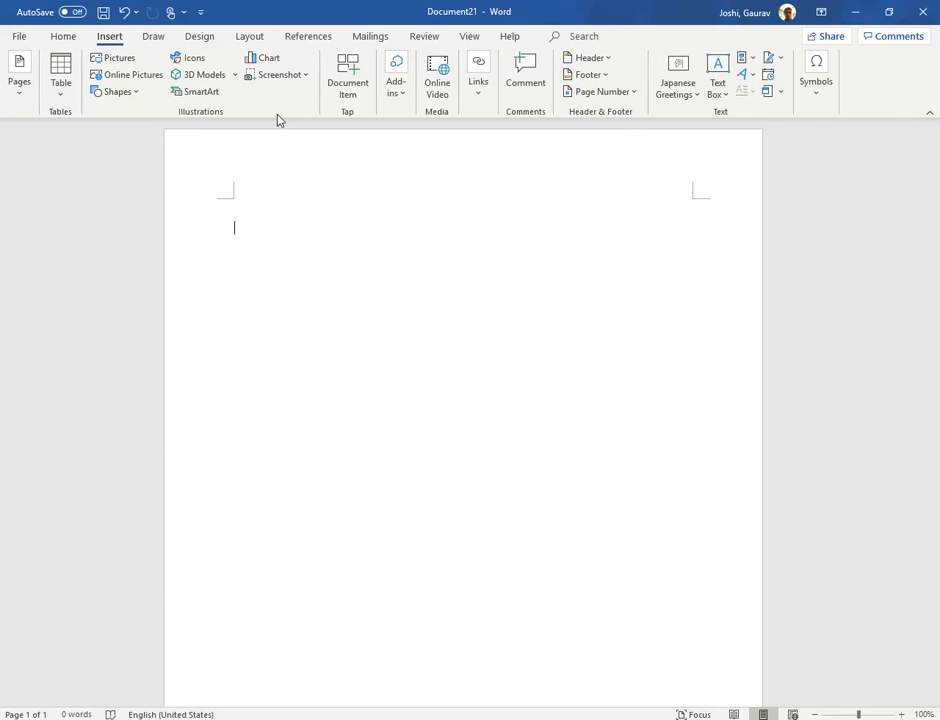
left_click(817, 100)
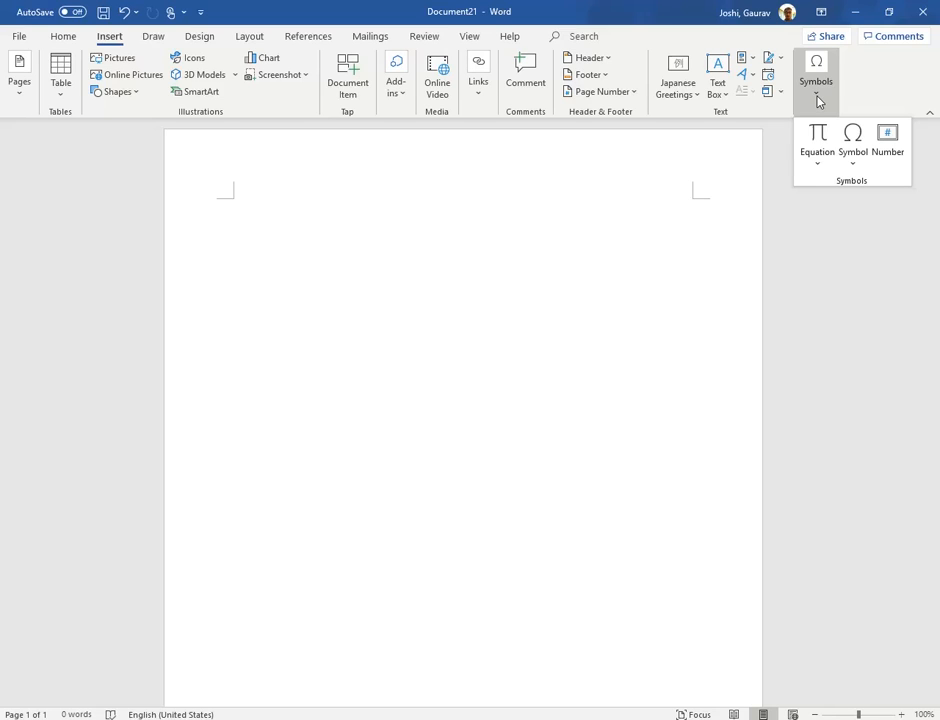
left_click(818, 145)
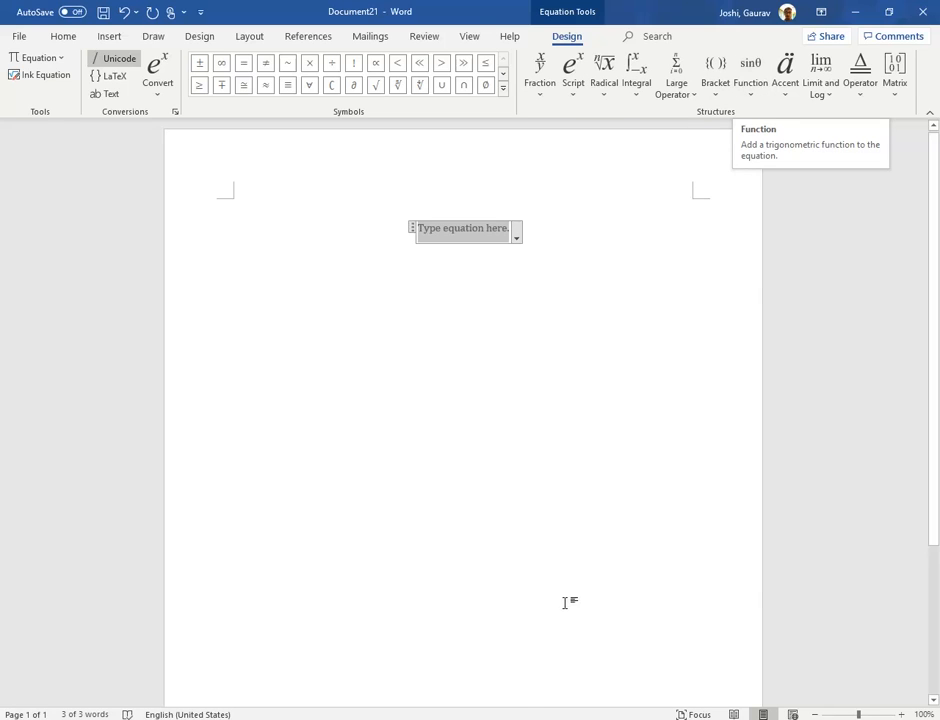
Check the reference expression in Paint and insert a stacked fraction into the Word equation.
mouse_move(500, 718)
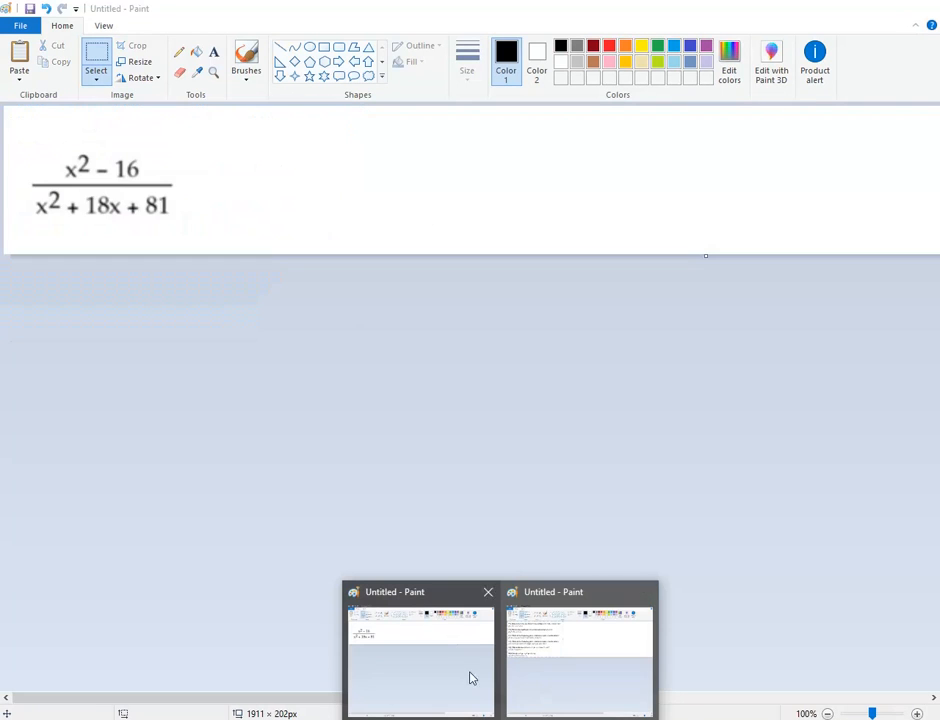
left_click(450, 674)
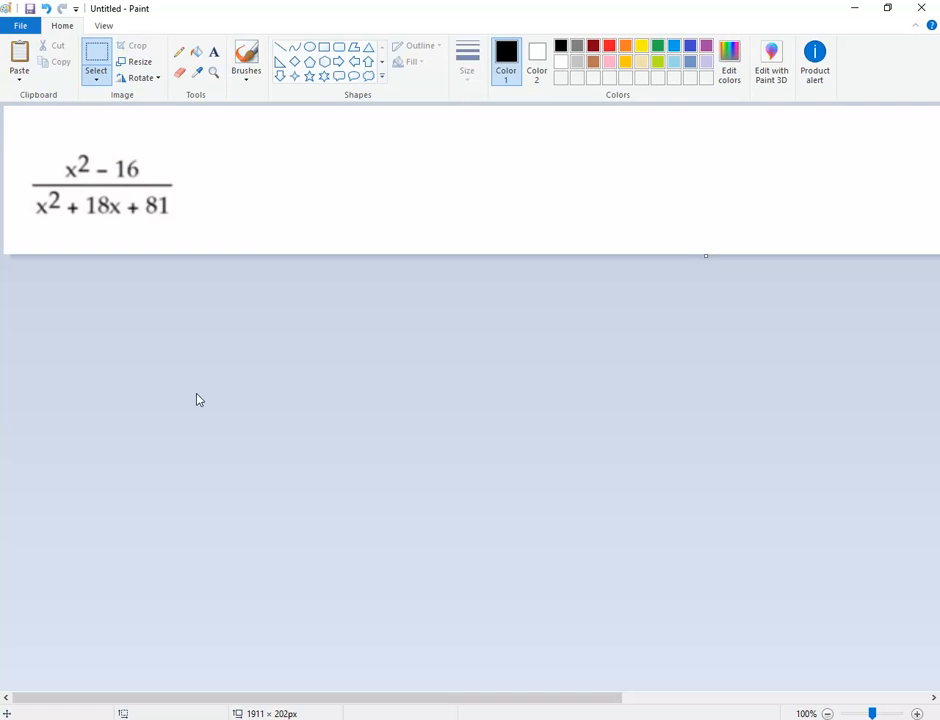
left_click(854, 10)
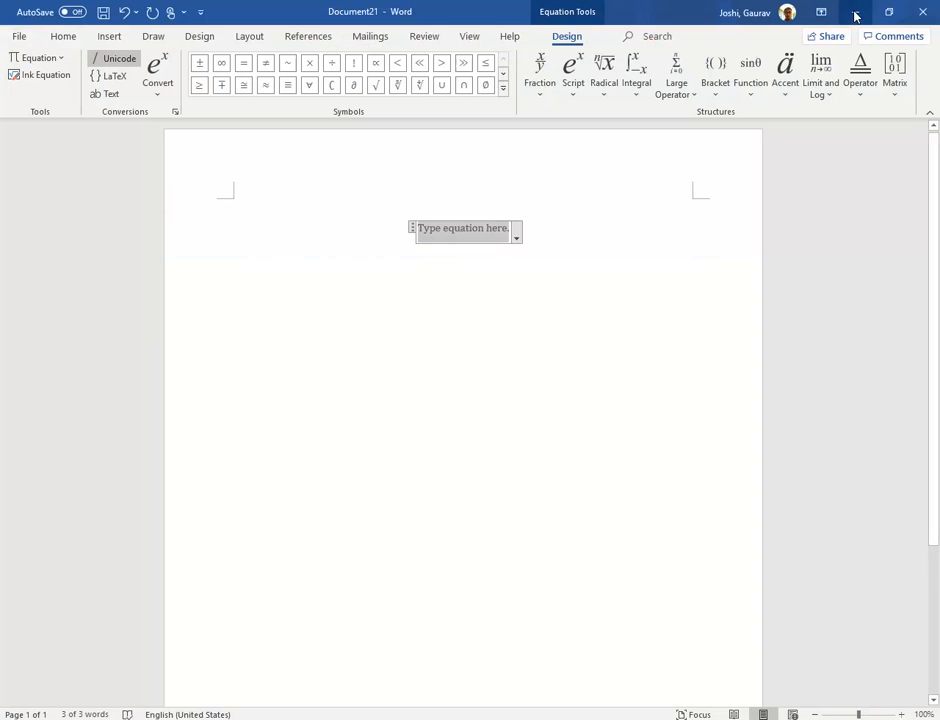
left_click(542, 100)
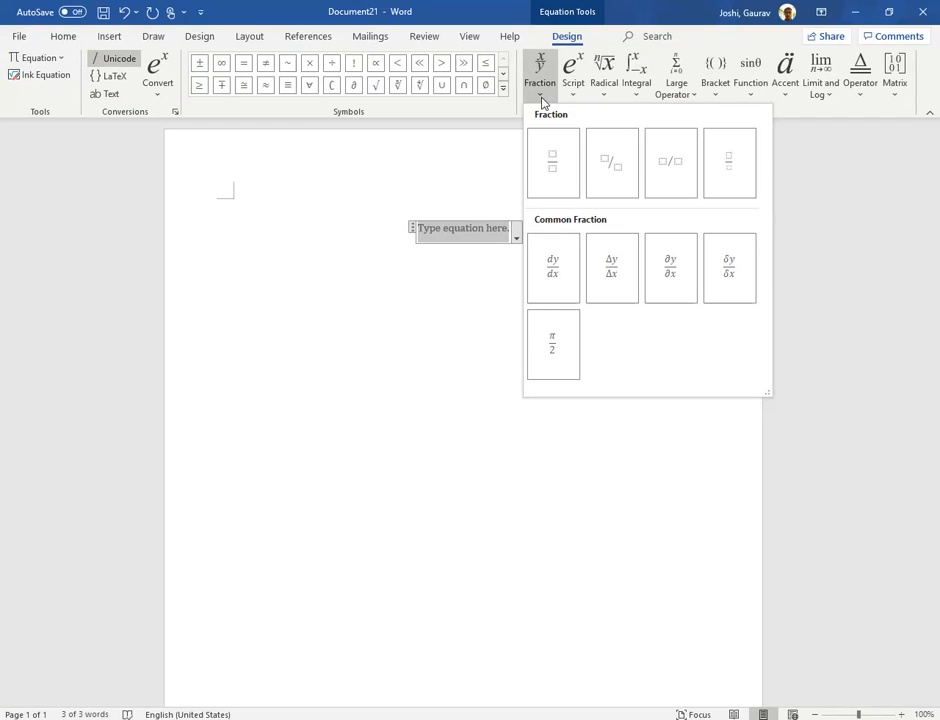
left_click(553, 163)
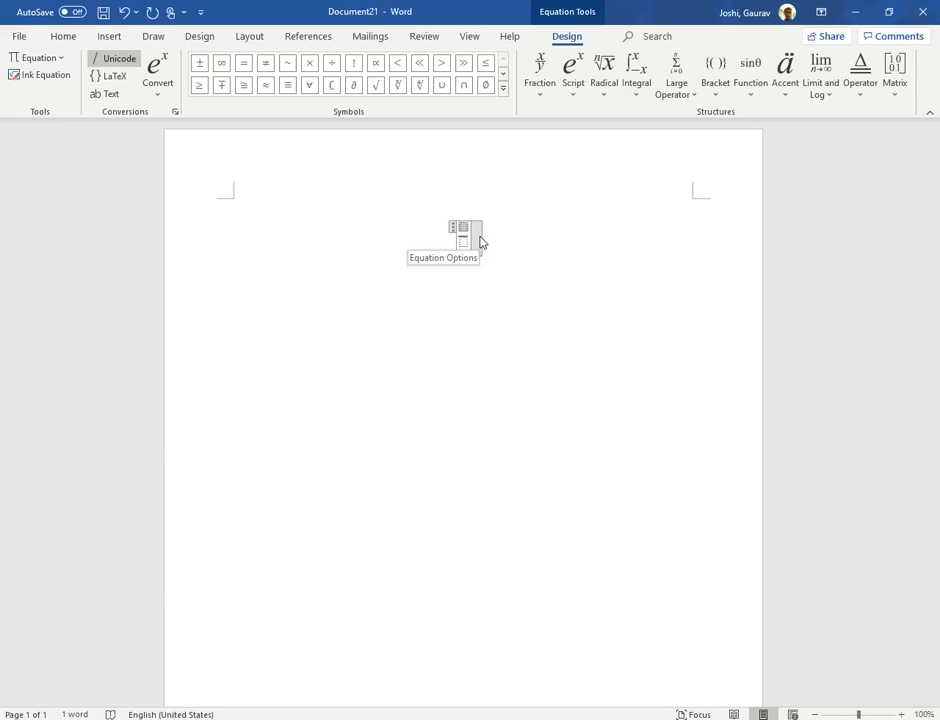
Enter x^2 as a superscript term in the fraction's numerator.
type("x")
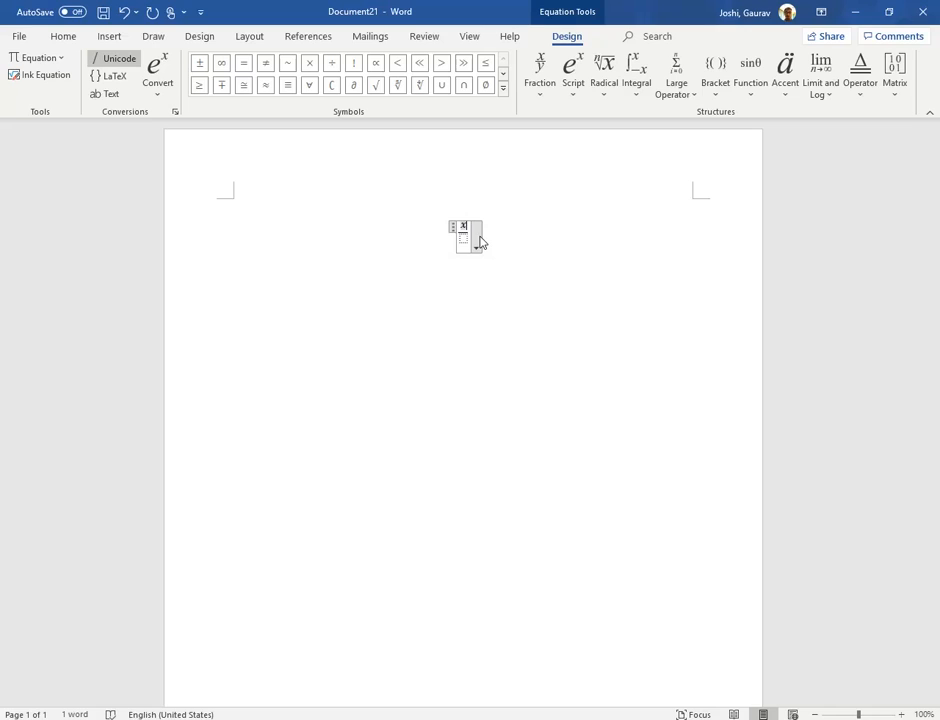
type("^2")
key("space")
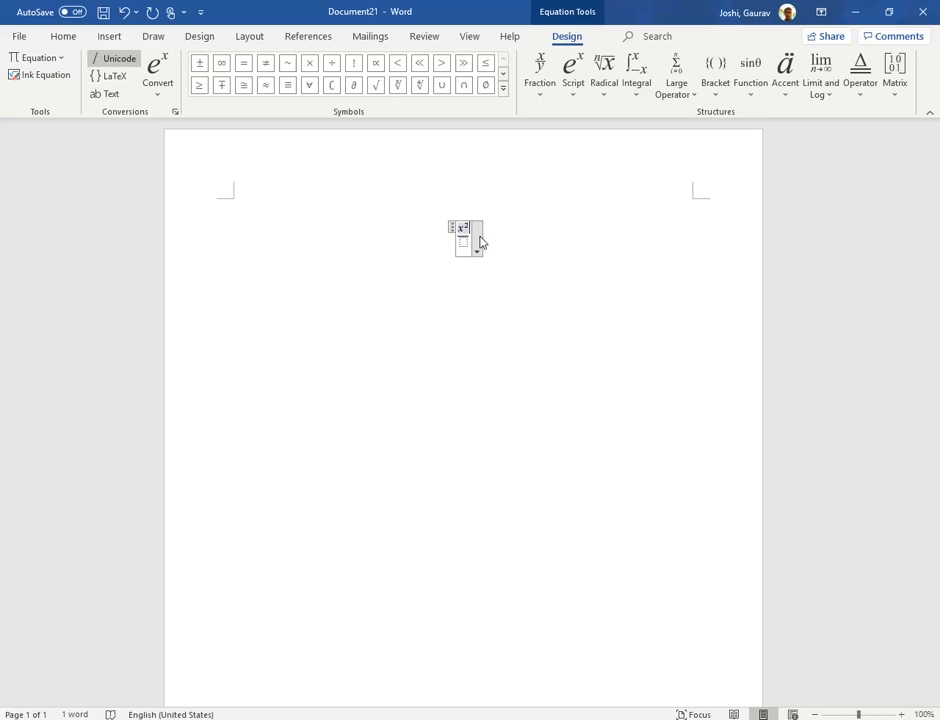
Clear the base and exponent of the x² term in the numerator.
key("shift+Home")
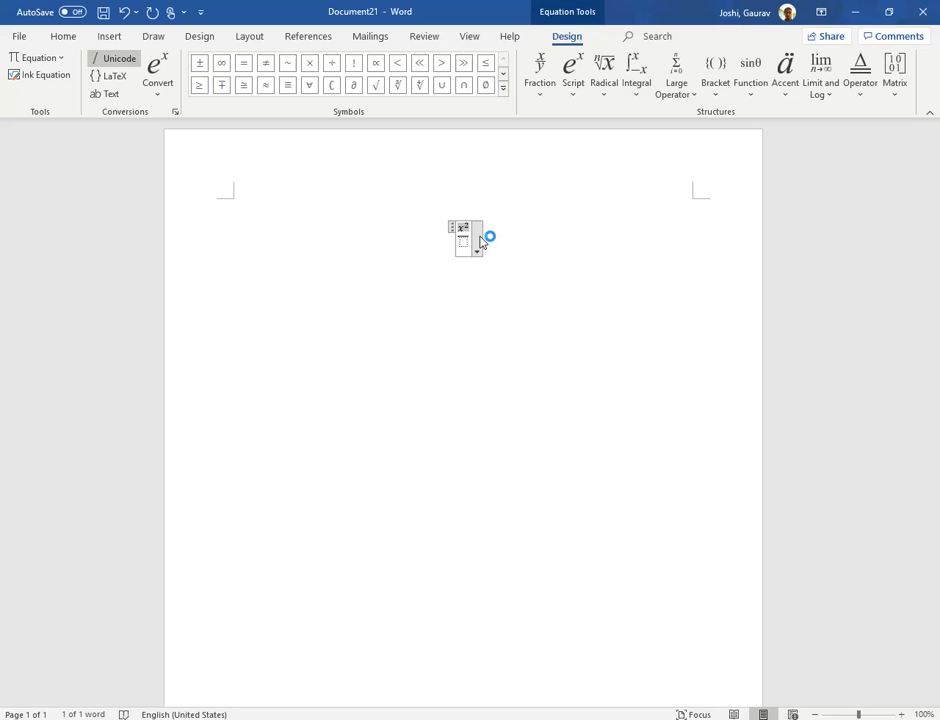
left_click(463, 231)
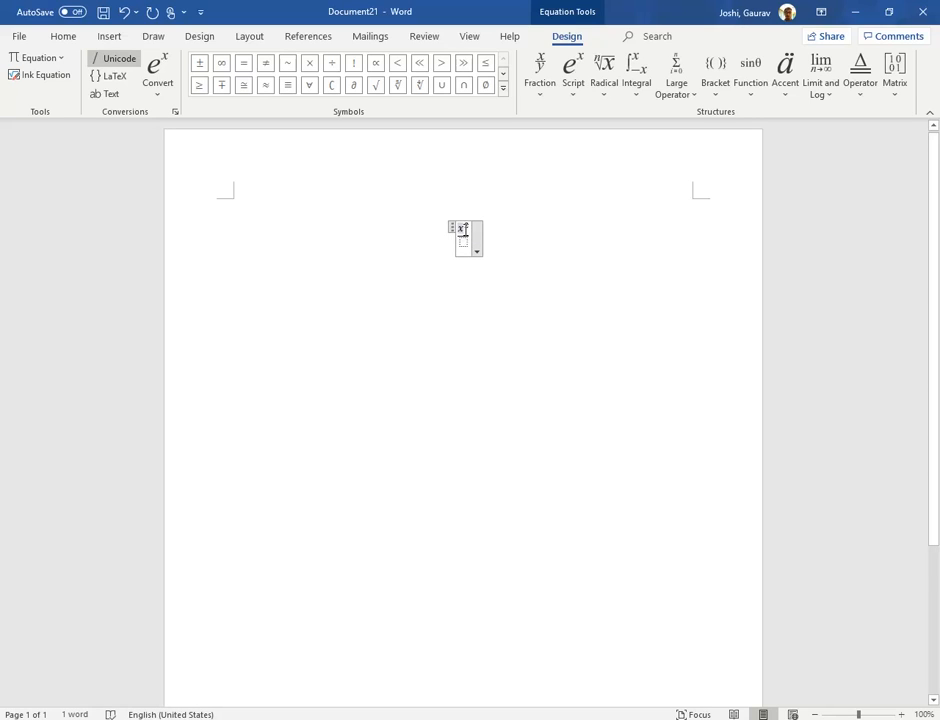
double_click(463, 231)
left_click(465, 236)
double_click(464, 232)
left_click(463, 228)
double_click(463, 228)
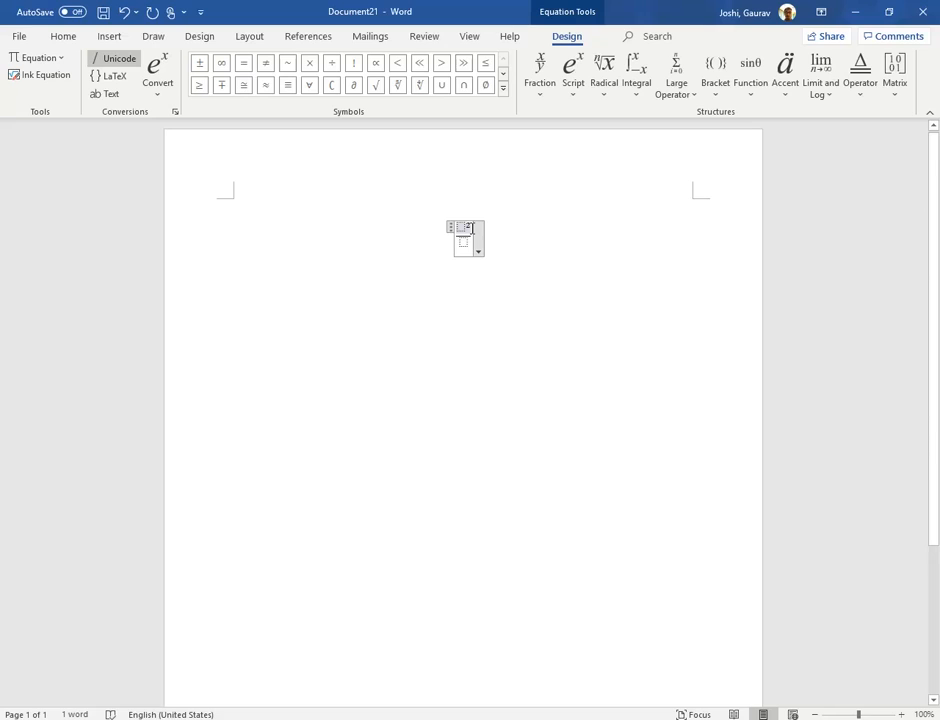
double_click(468, 227)
left_click(475, 232)
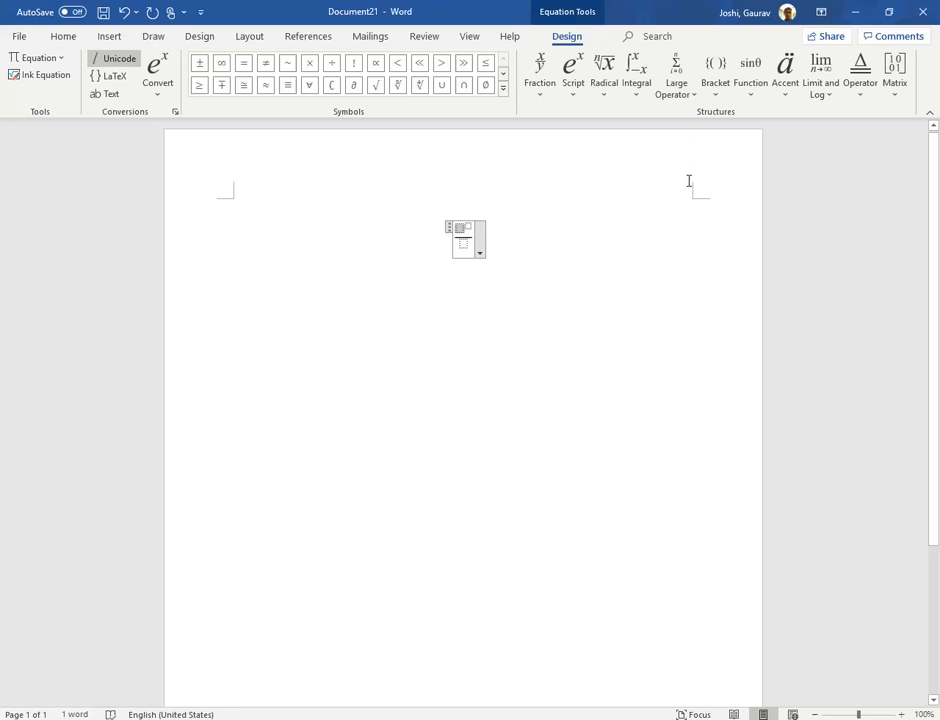
Try to insert a superscript structure into the numerator's empty base and select its placeholders.
left_click(574, 93)
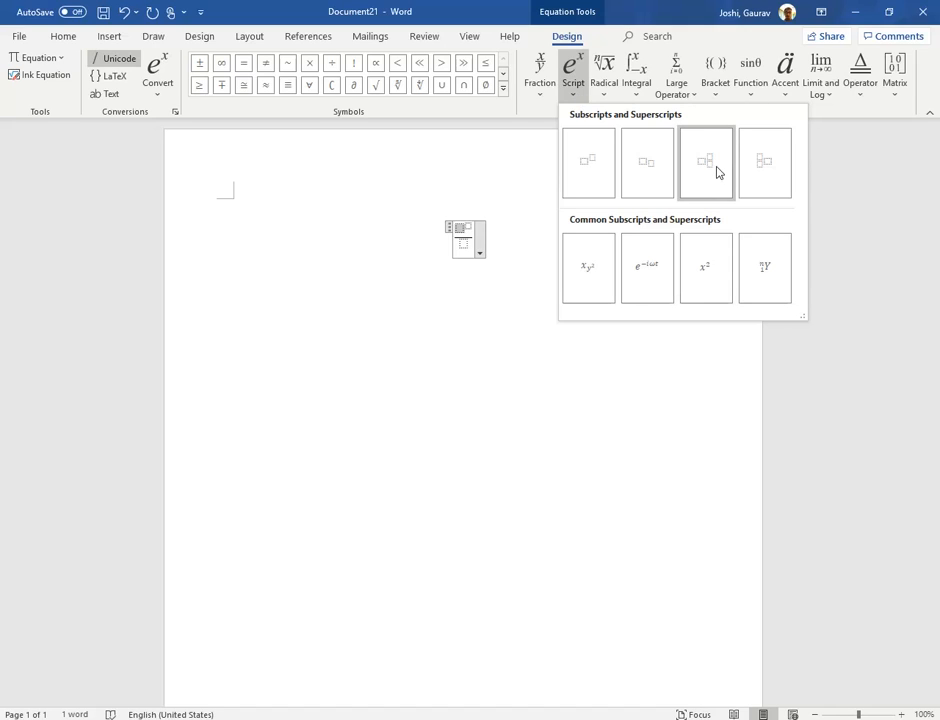
left_click(606, 176)
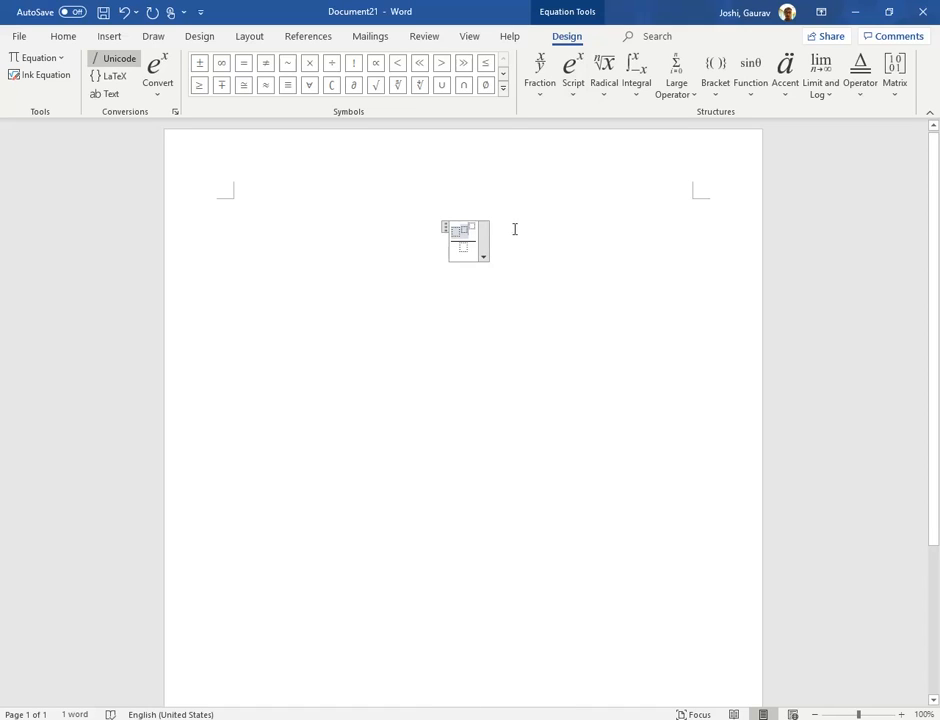
left_click(472, 228)
left_click_drag(473, 228, 479, 231)
left_click(476, 226)
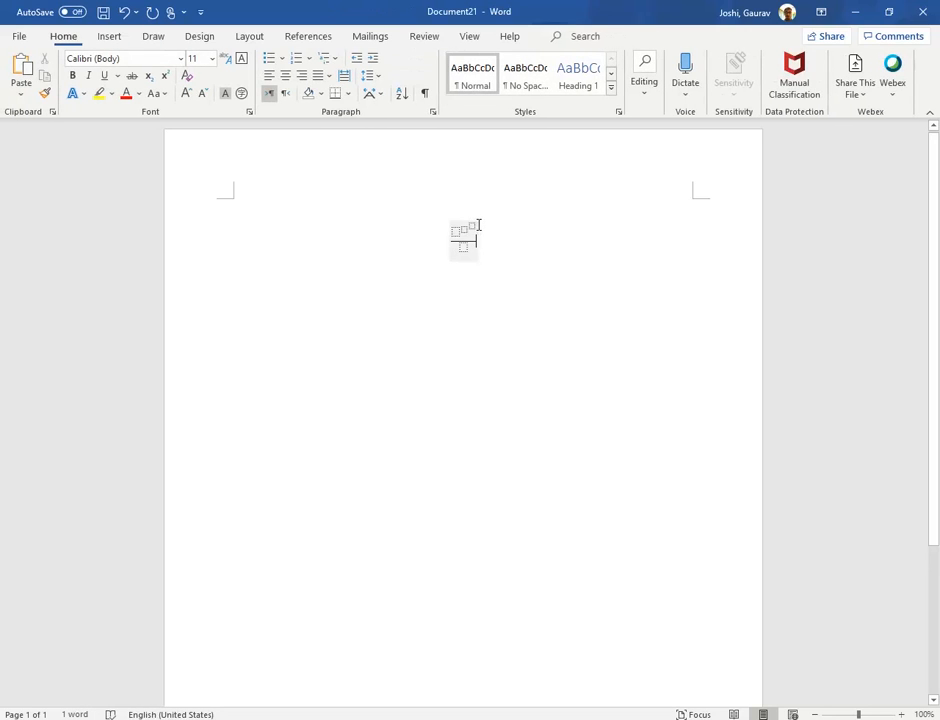
left_click(473, 227)
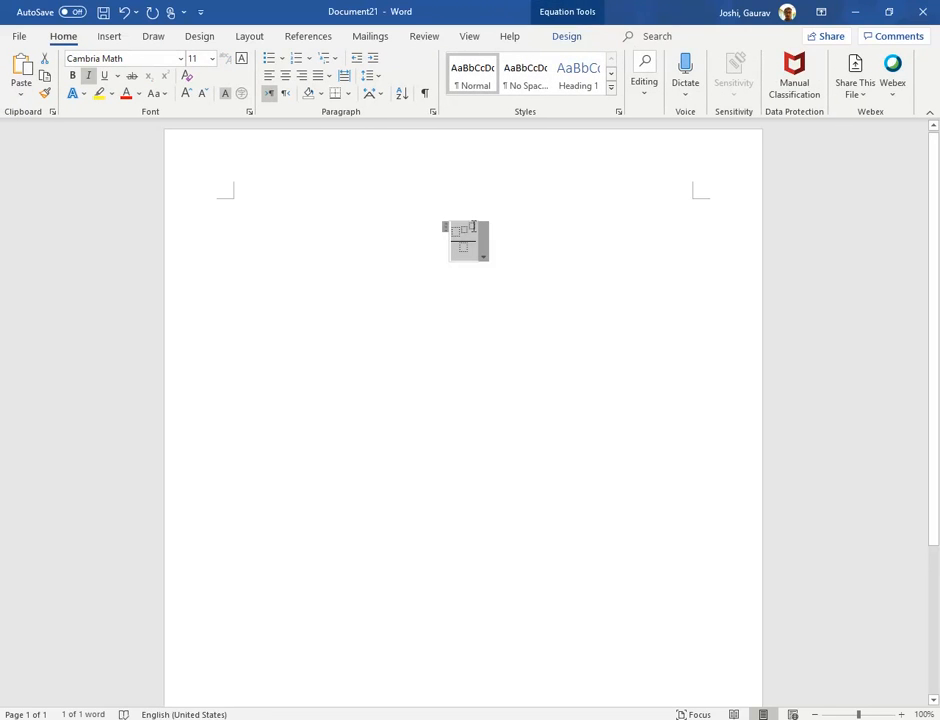
double_click(474, 227)
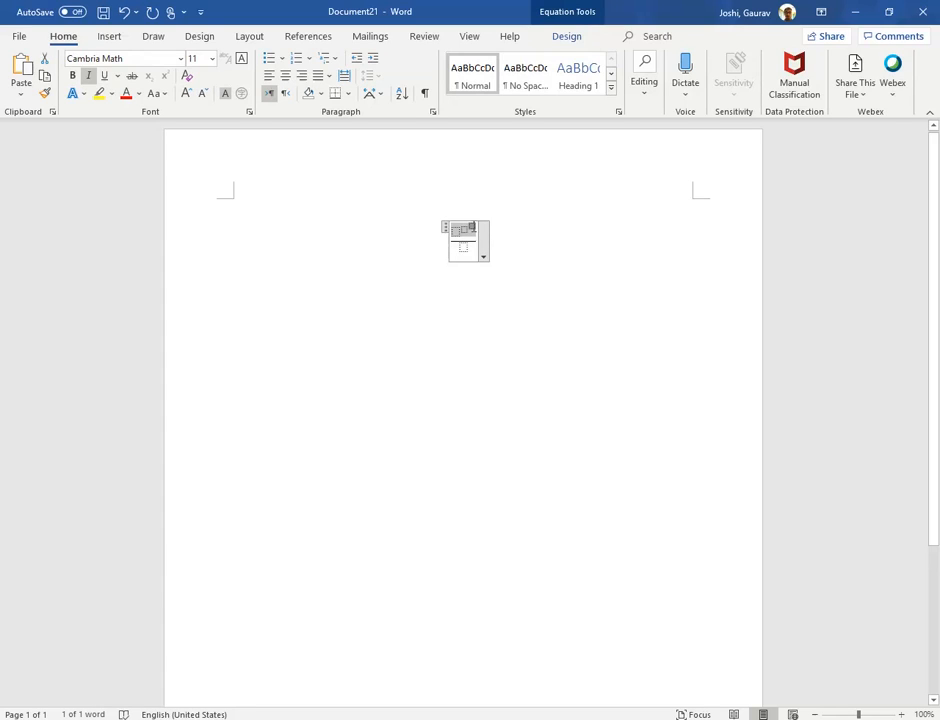
Enter x^2 as a superscript term in the numerator, followed by a plus sign.
left_click(465, 231)
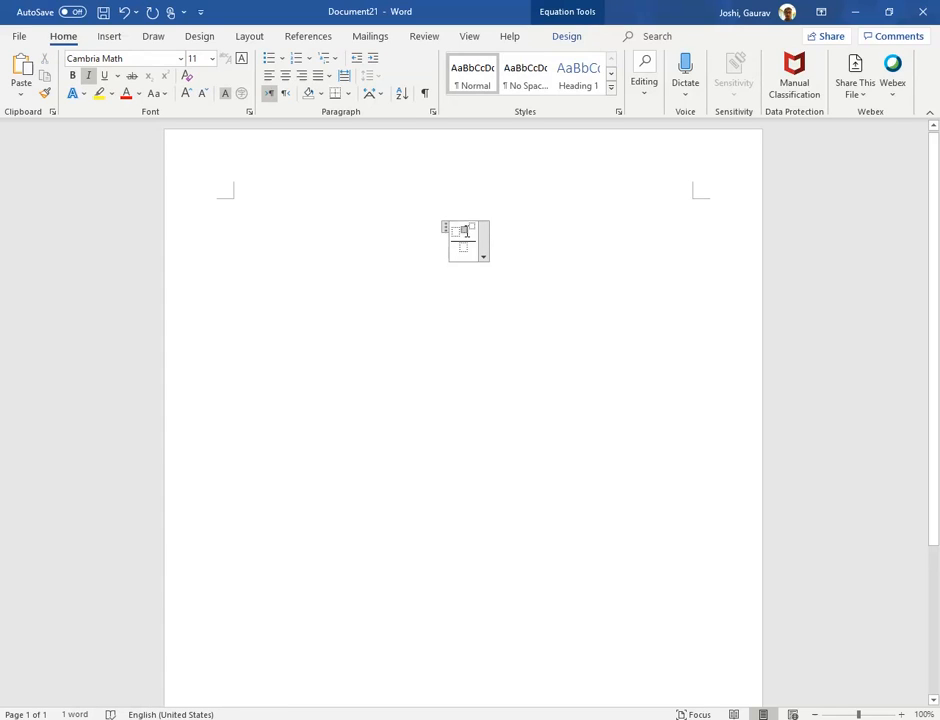
double_click(465, 231)
type("x2")
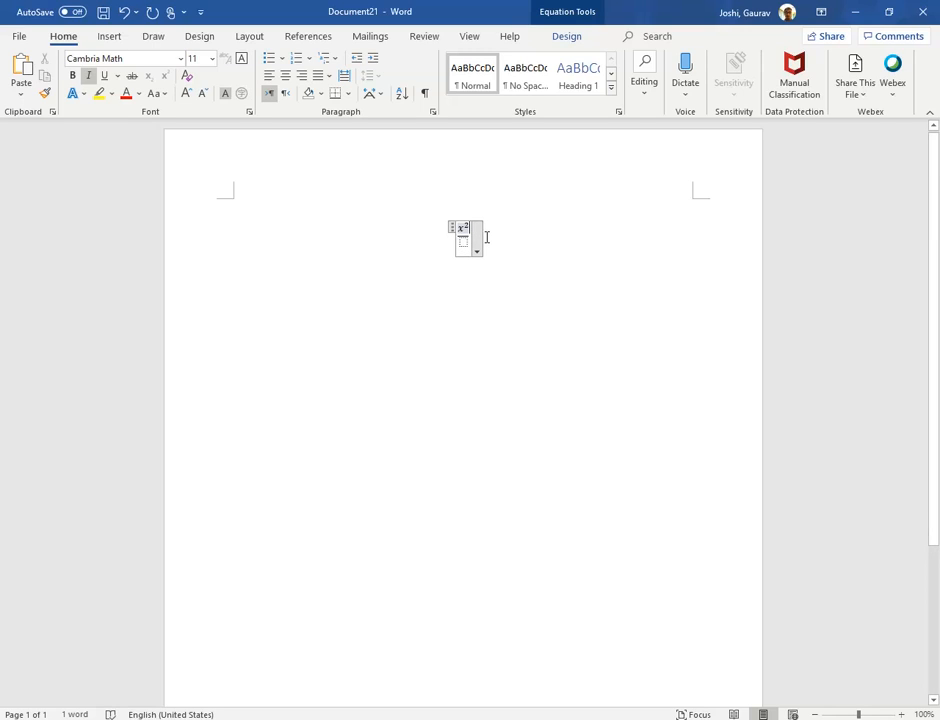
key("Right")
type("+")
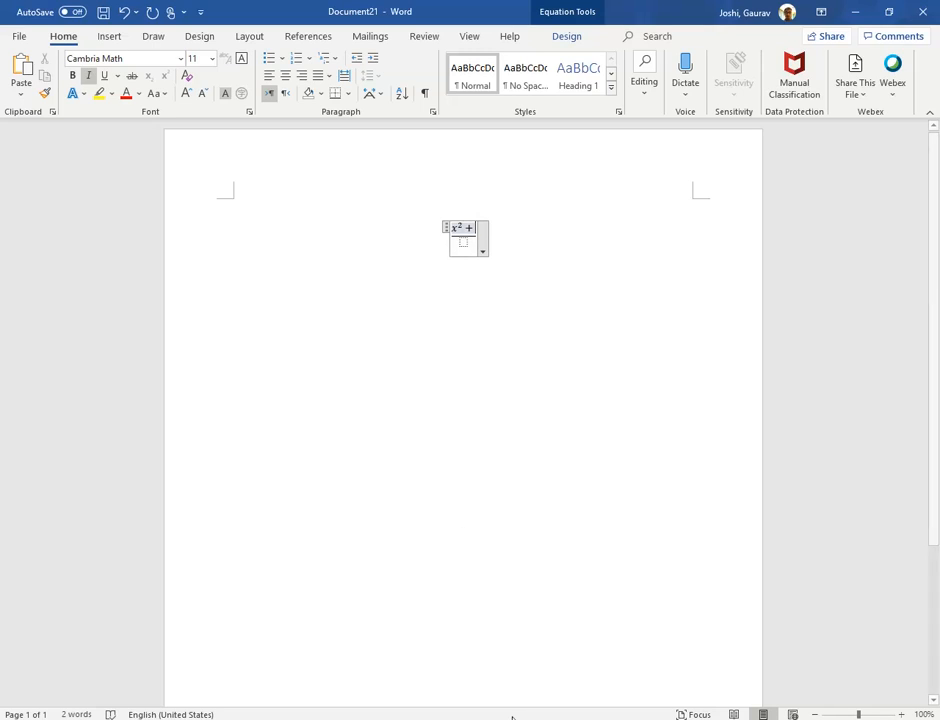
Check the reference expression in Paint and replace the numerator's plus sign with − 16 in Word.
mouse_move(500, 719)
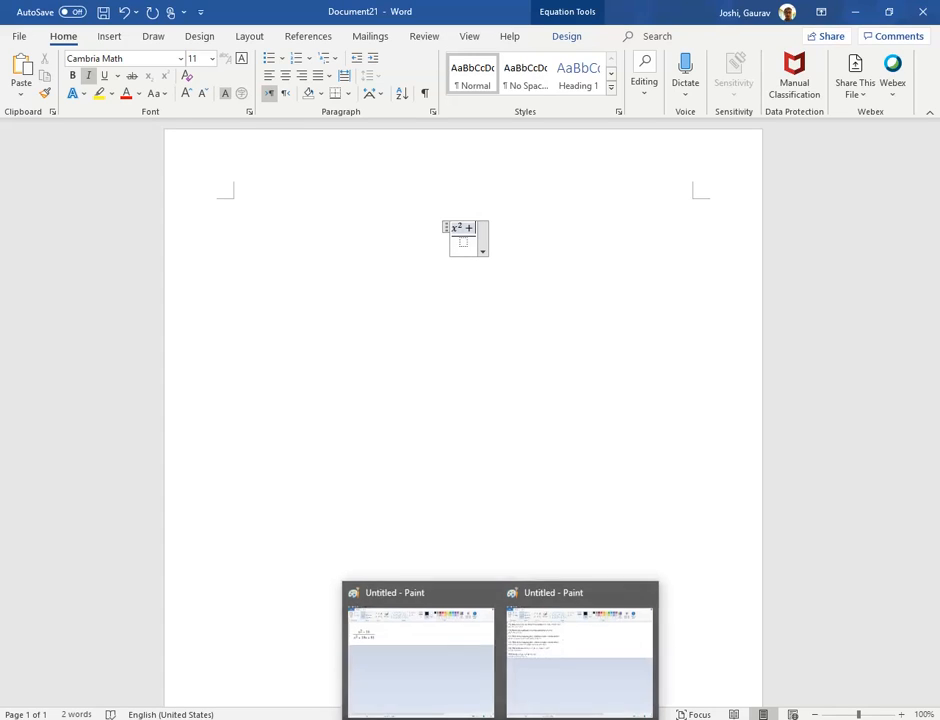
left_click(455, 675)
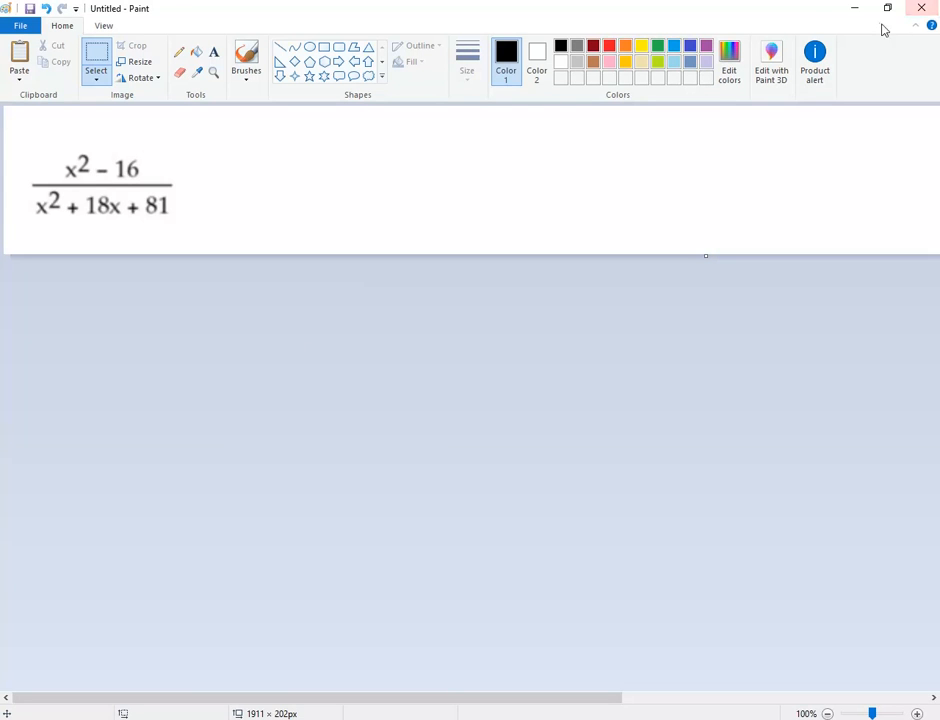
left_click(854, 9)
key("BackSpace")
key("BackSpace")
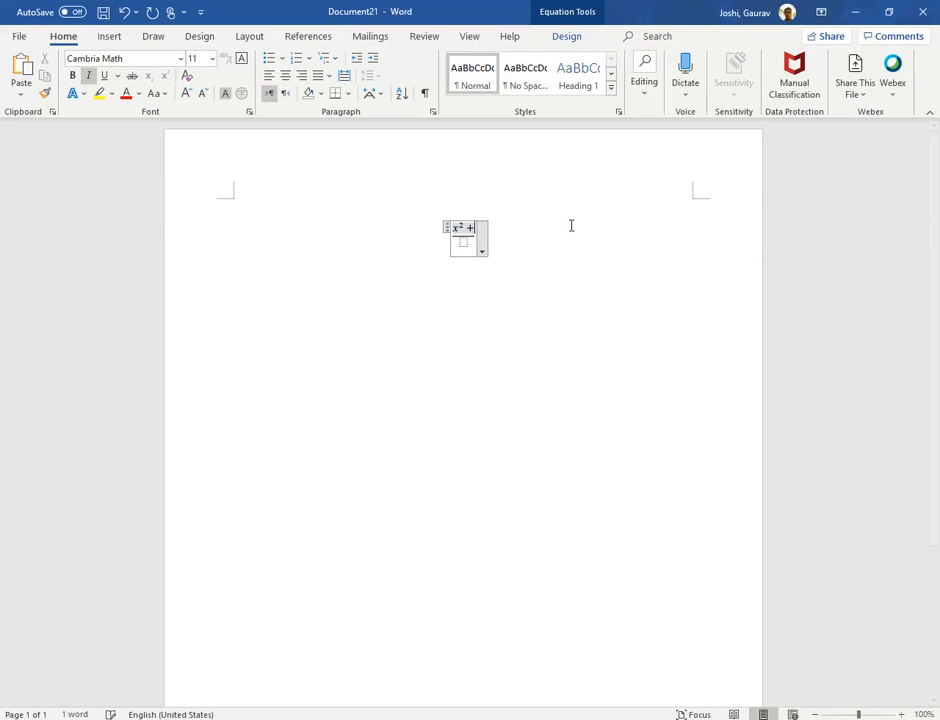
type("-")
type("16")
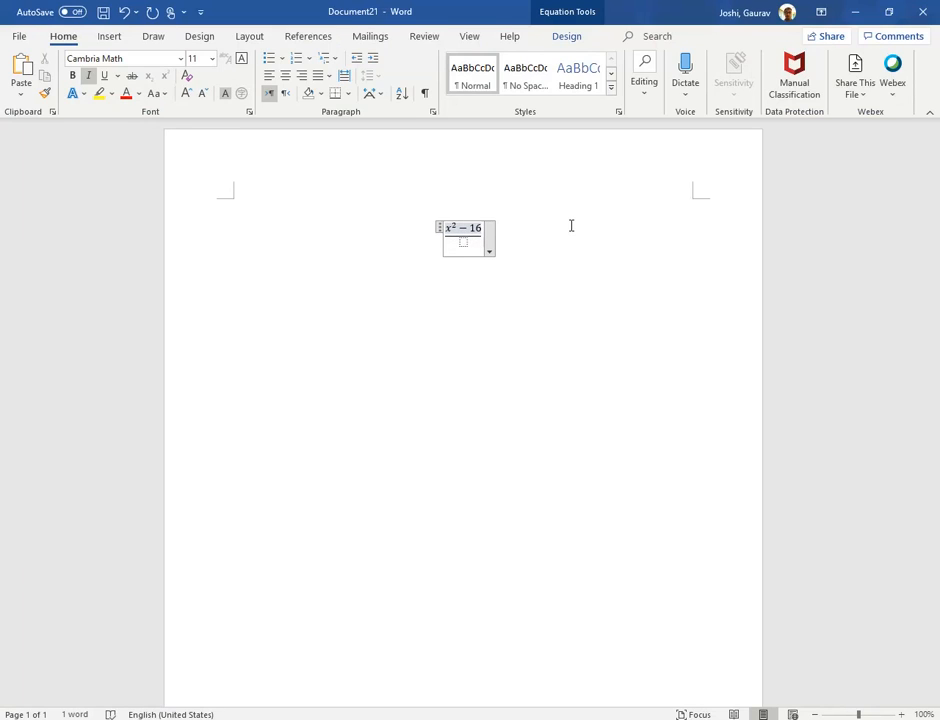
Consult the reference expression in Paint again and enter x^2 + 18x + 81 as the fraction's denominator in Word.
left_click(463, 242)
left_click(500, 719)
left_click(428, 659)
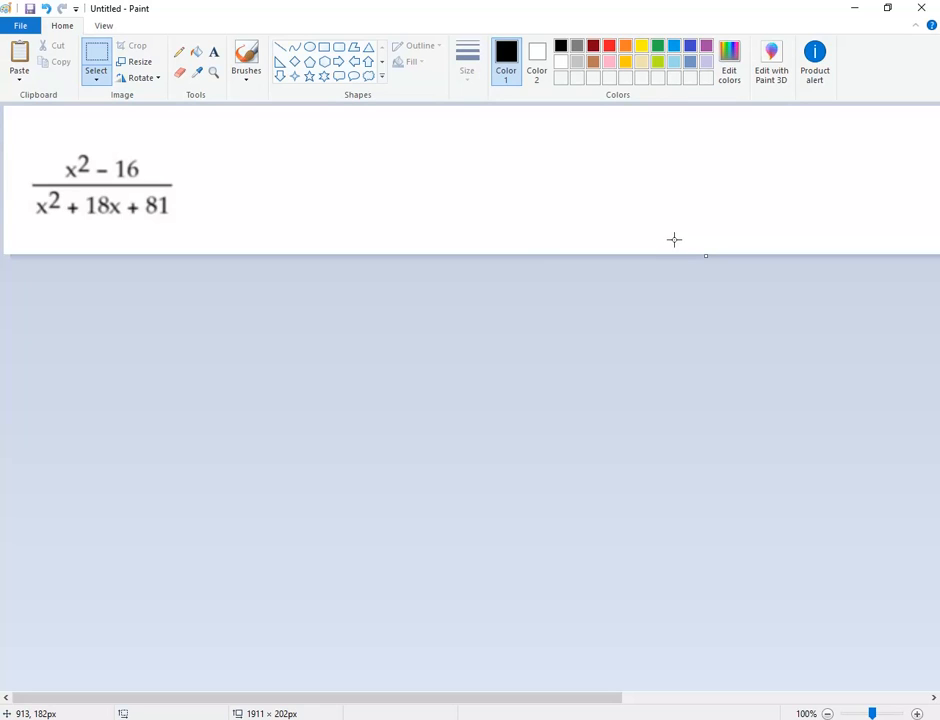
left_click(855, 8)
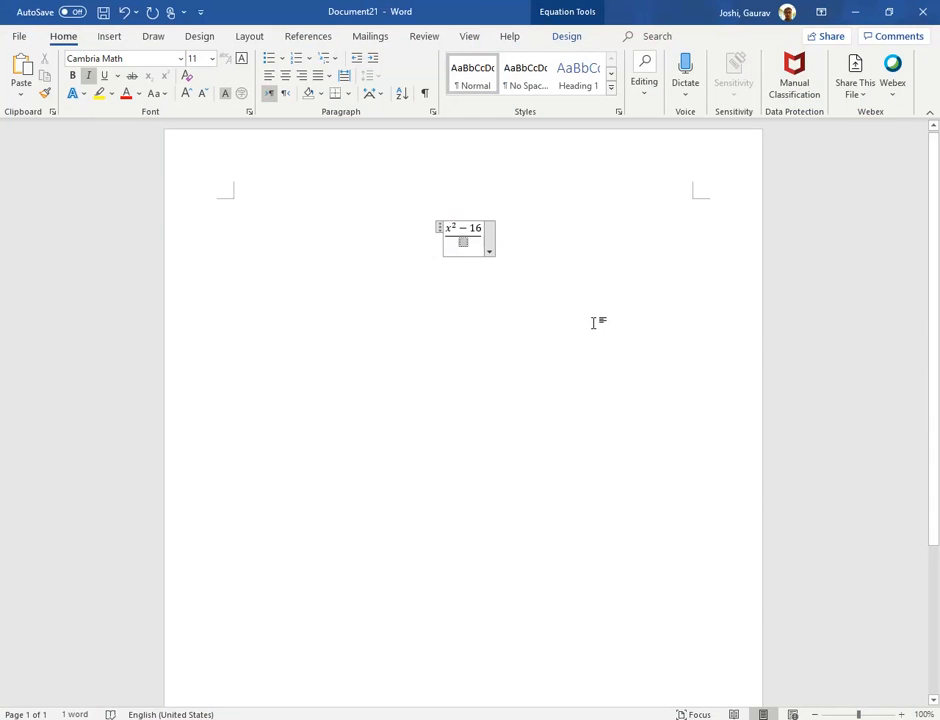
left_click(463, 241)
type("x")
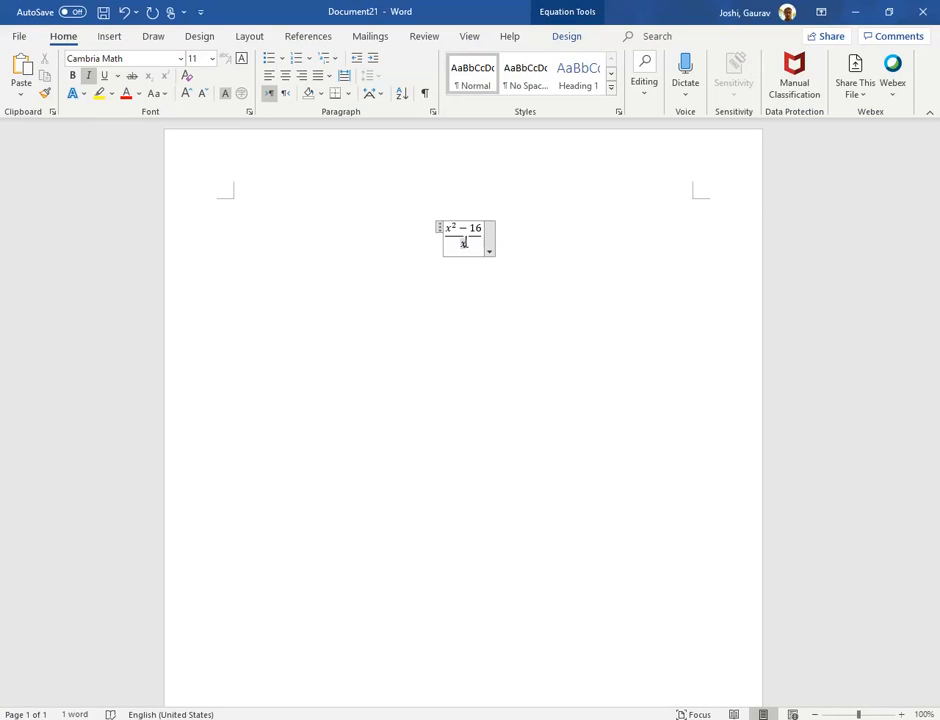
type("-")
type("2 ")
type("-1")
type("8x")
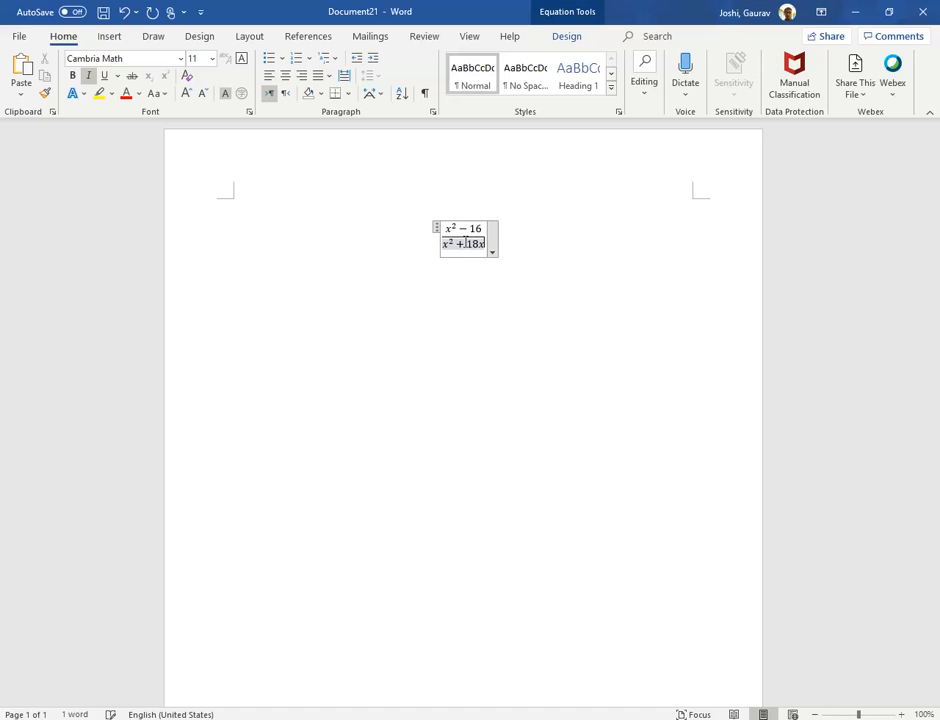
type("+")
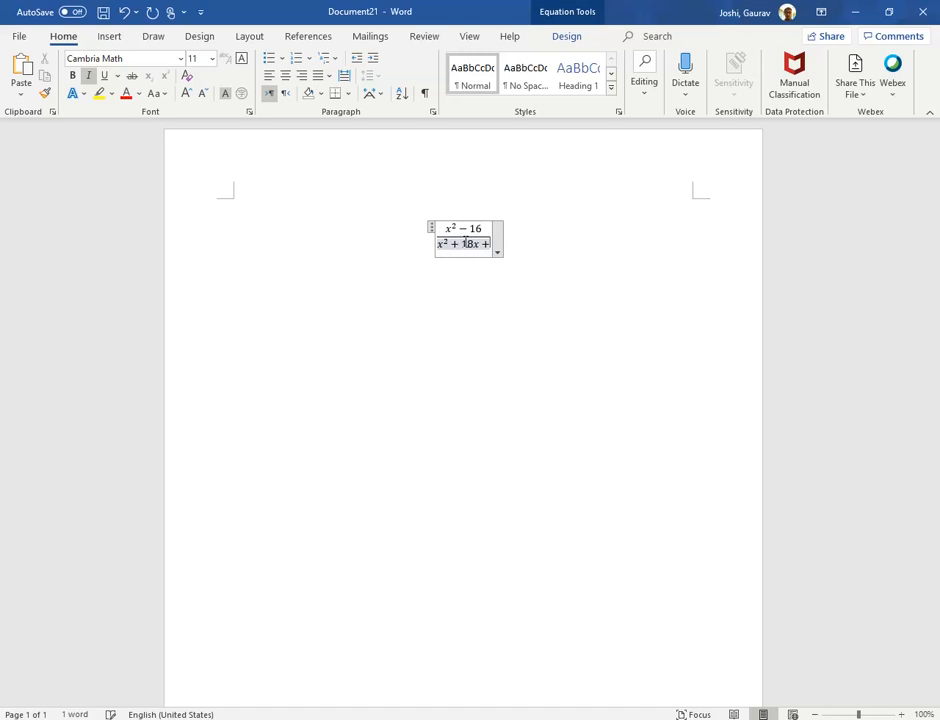
type("81")
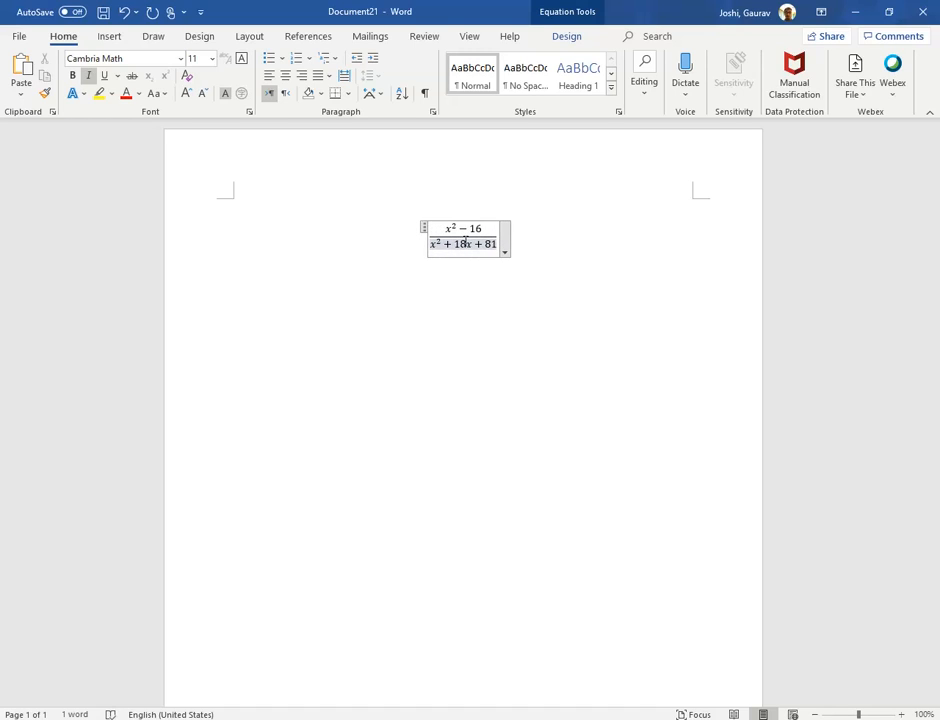
left_click(510, 331)
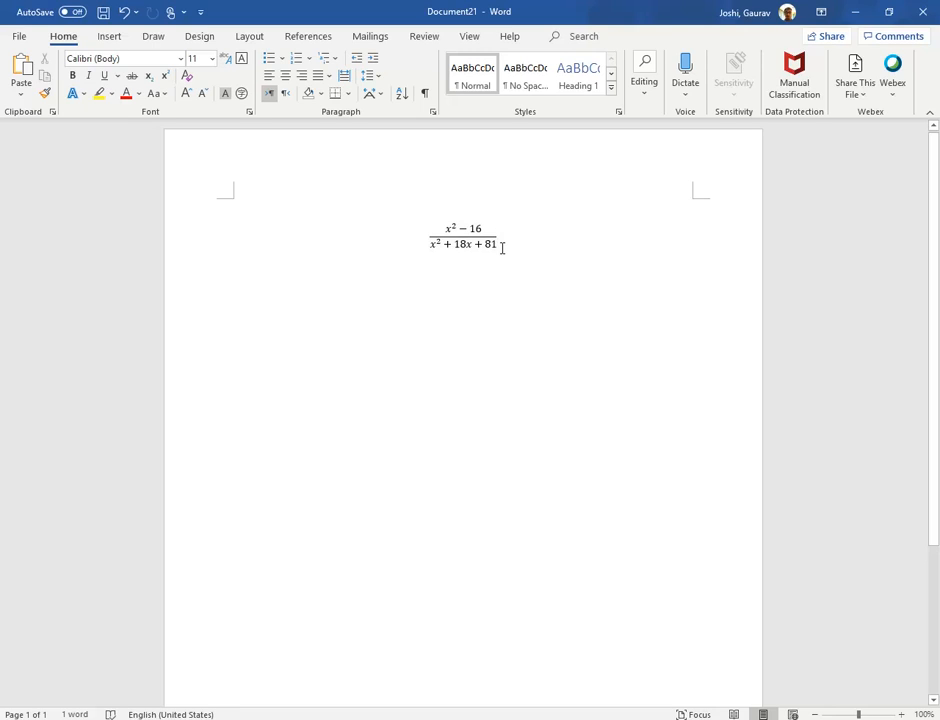
Select the whole fraction equation in the Word document and copy it.
left_click(496, 246)
left_click_drag(496, 246, 435, 229)
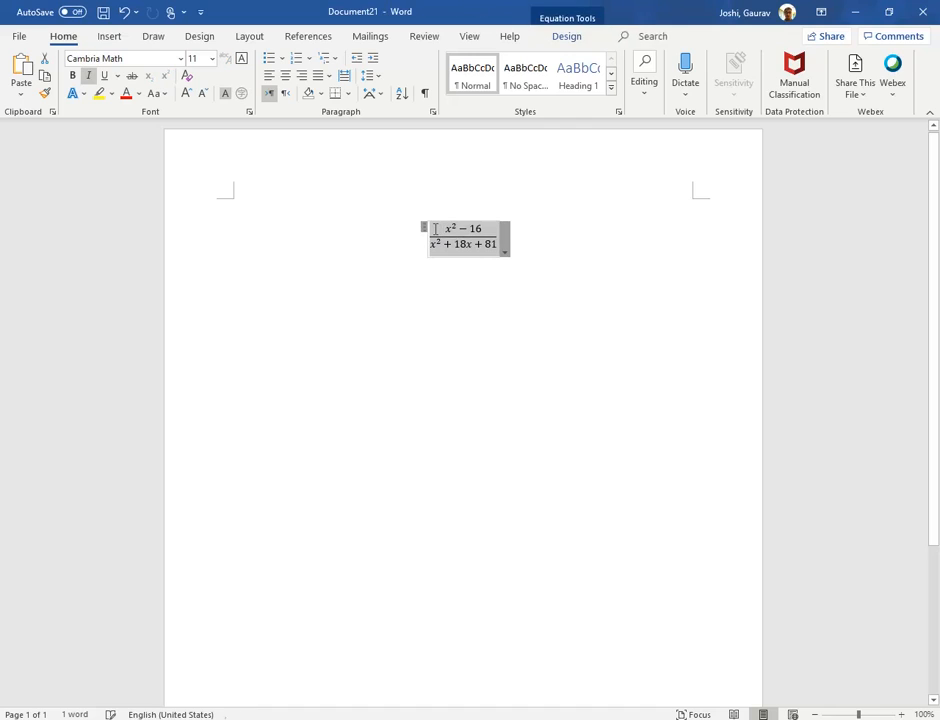
right_click(435, 229)
left_click(499, 262)
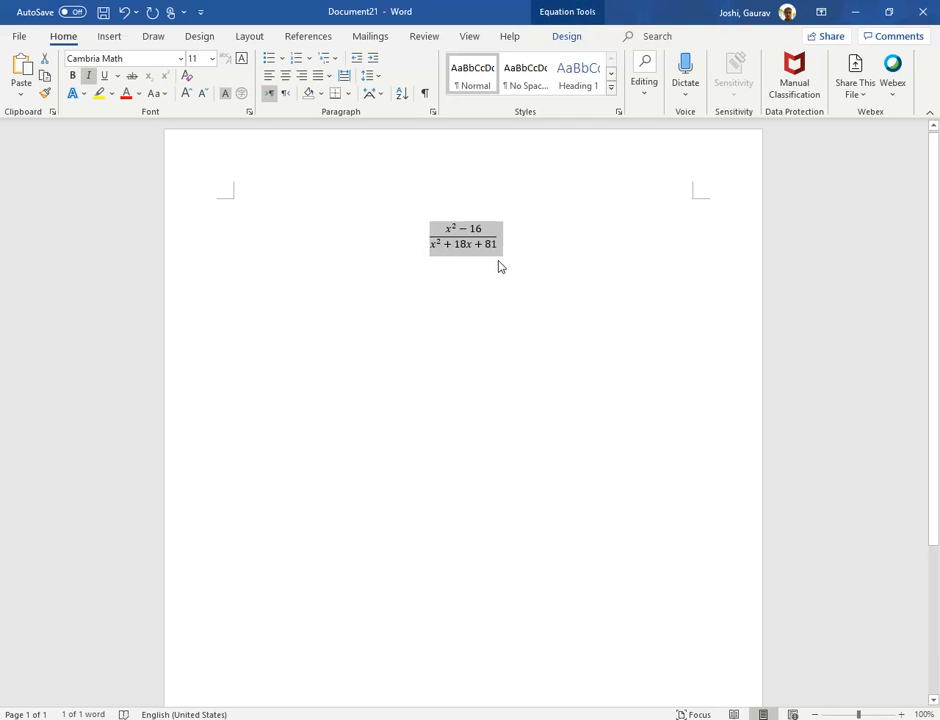
Switch to the Google Forms quiz, paste the copied equation as the first question's title and select the pasted text.
left_click(338, 719)
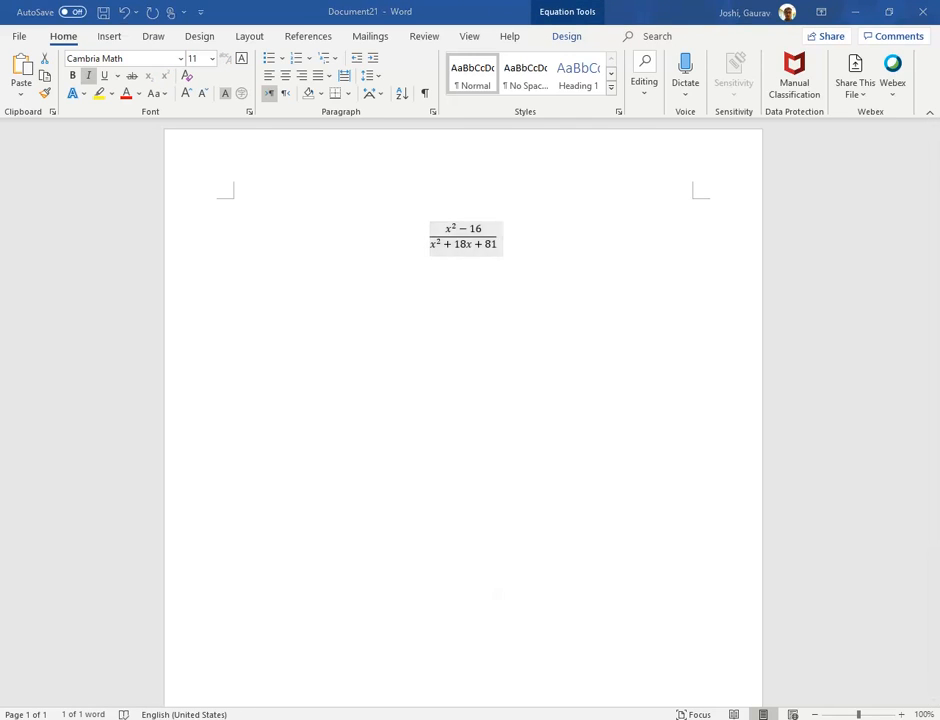
left_click(281, 683)
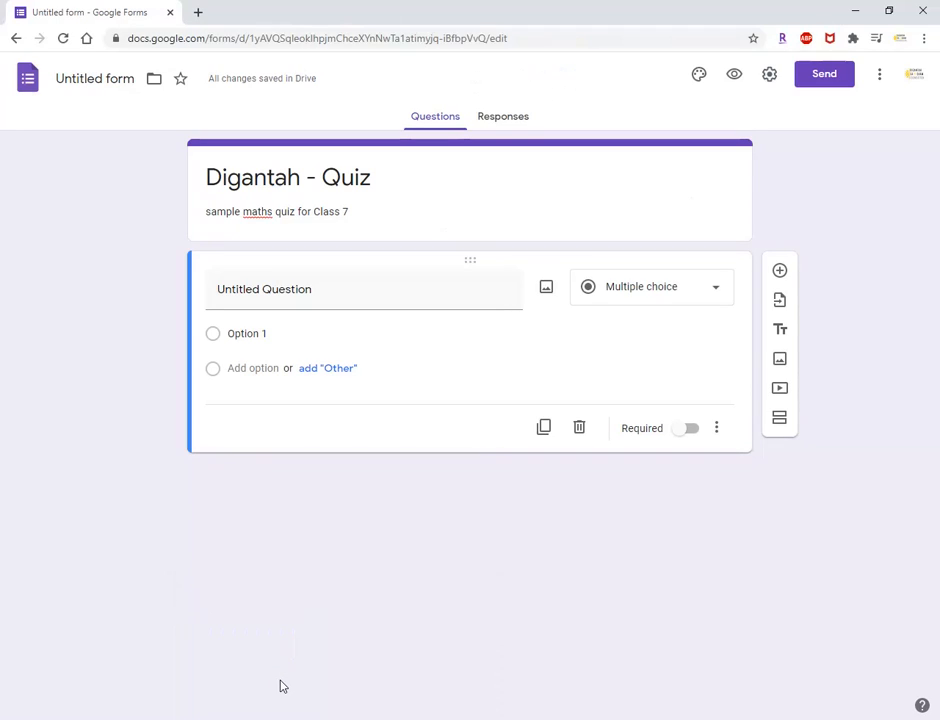
left_click(275, 296)
key("ctrl+v")
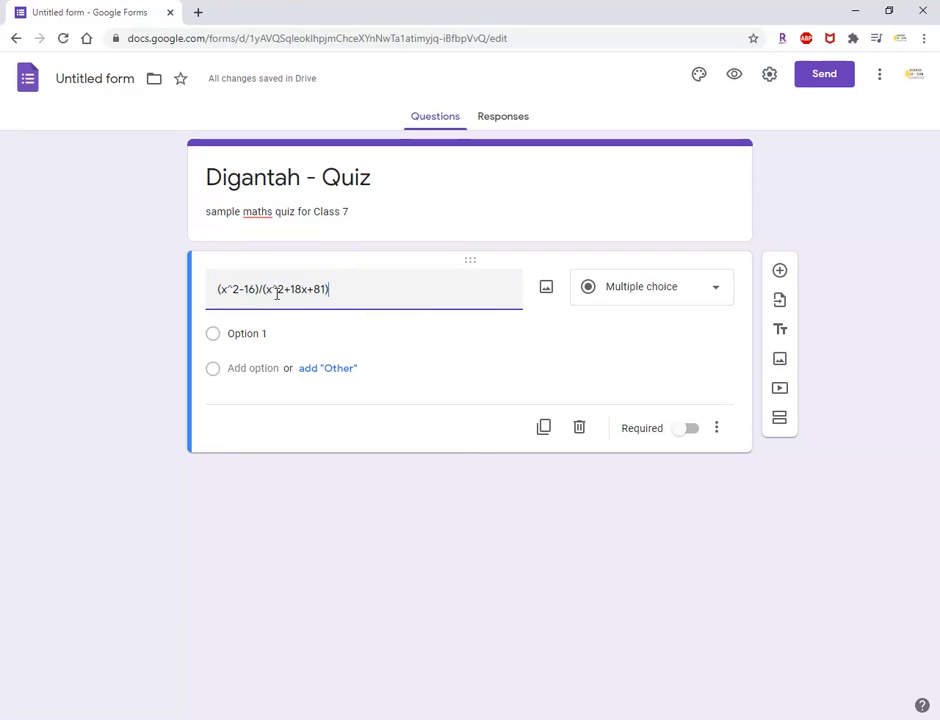
left_click(449, 368)
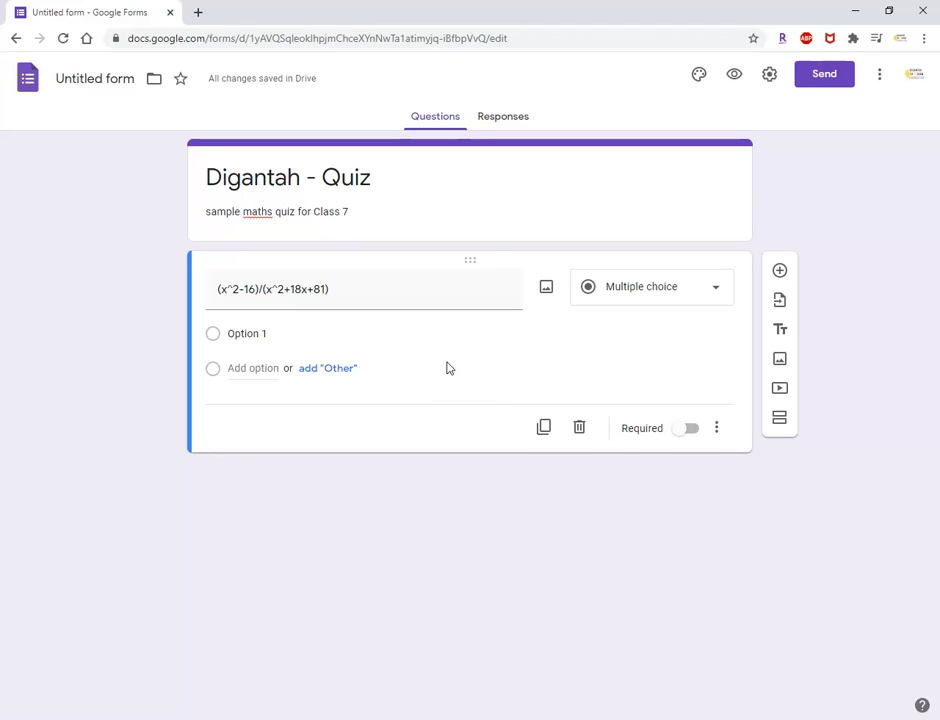
triple_click(341, 293)
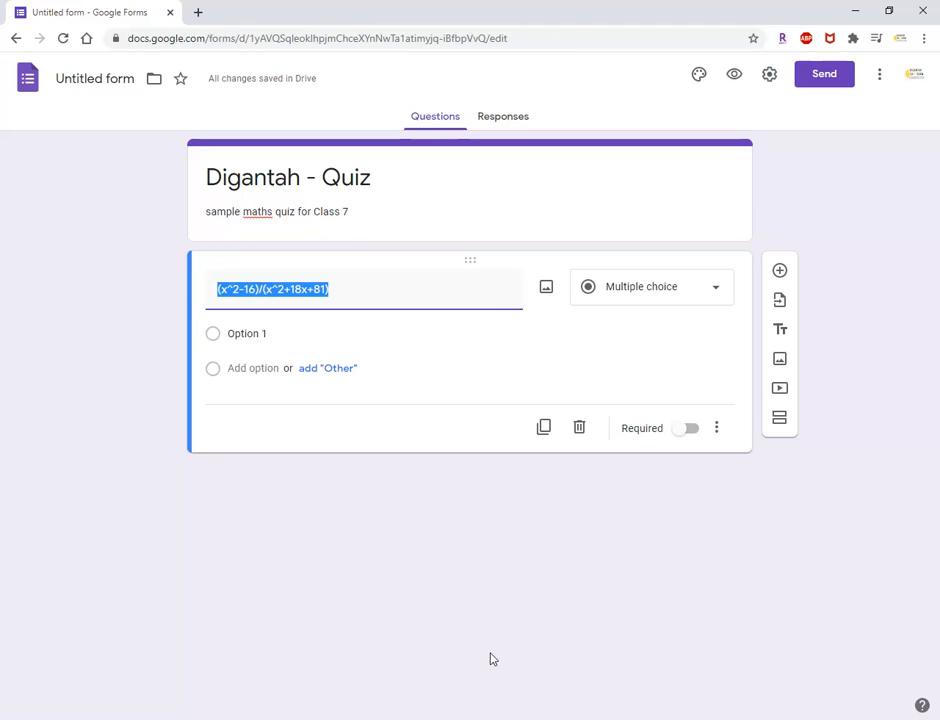
Return to Word, deselect the equation, and capture a snip of the fraction with Snipping Tool.
key("alt+Tab")
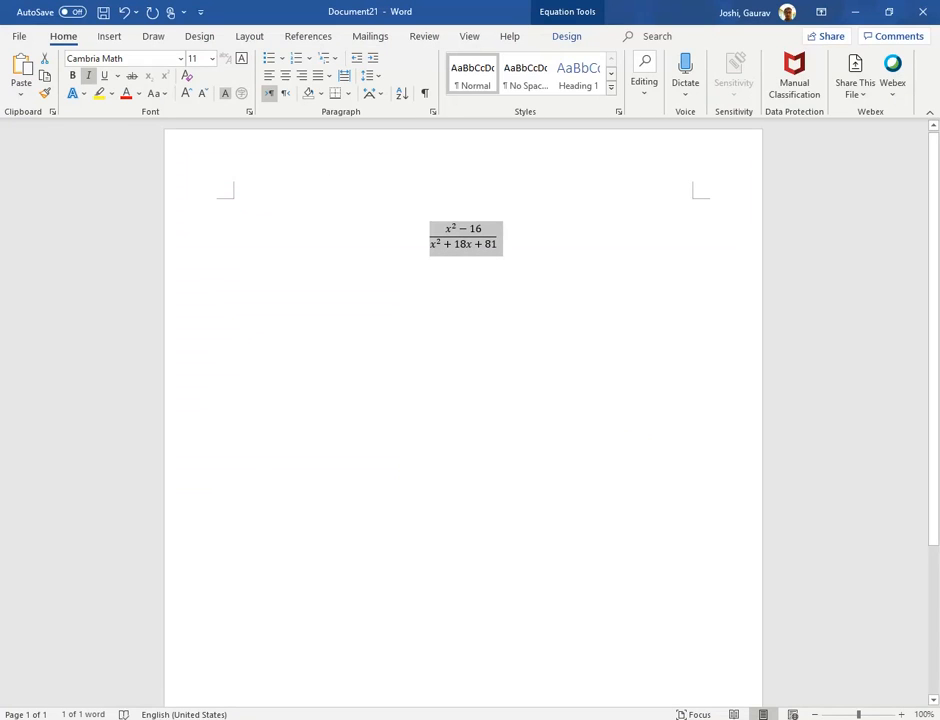
left_click(510, 373)
left_click(411, 237)
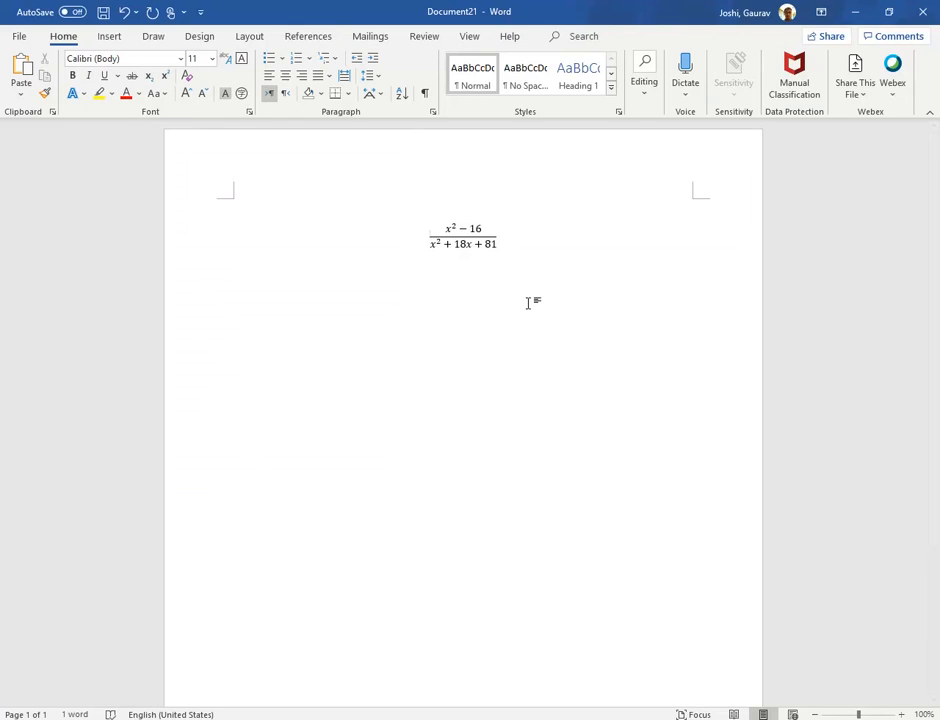
key("super")
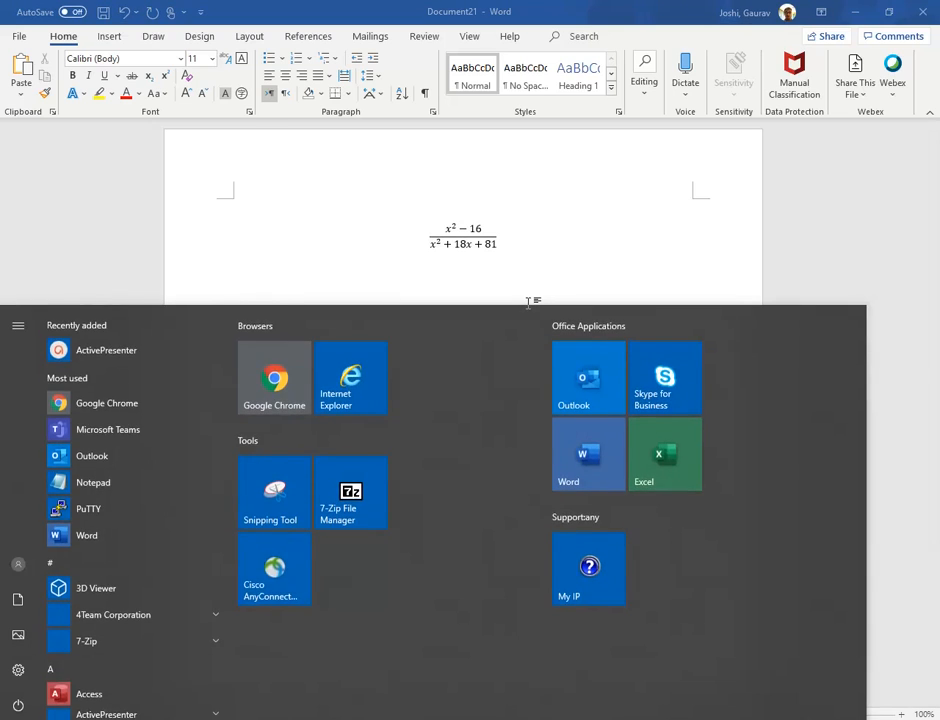
type("snipp")
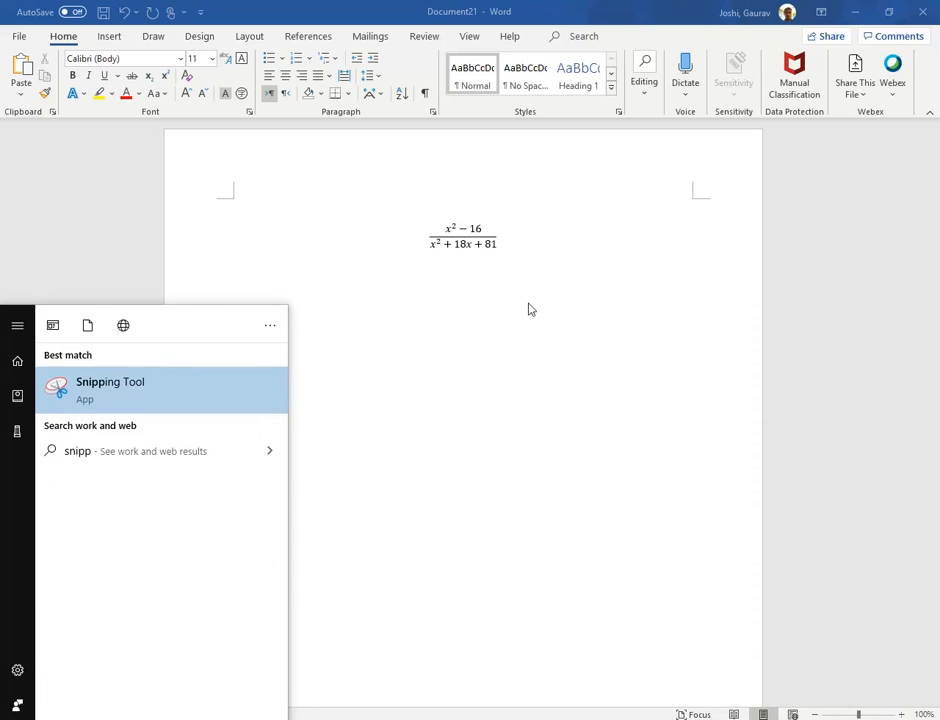
left_click(145, 386)
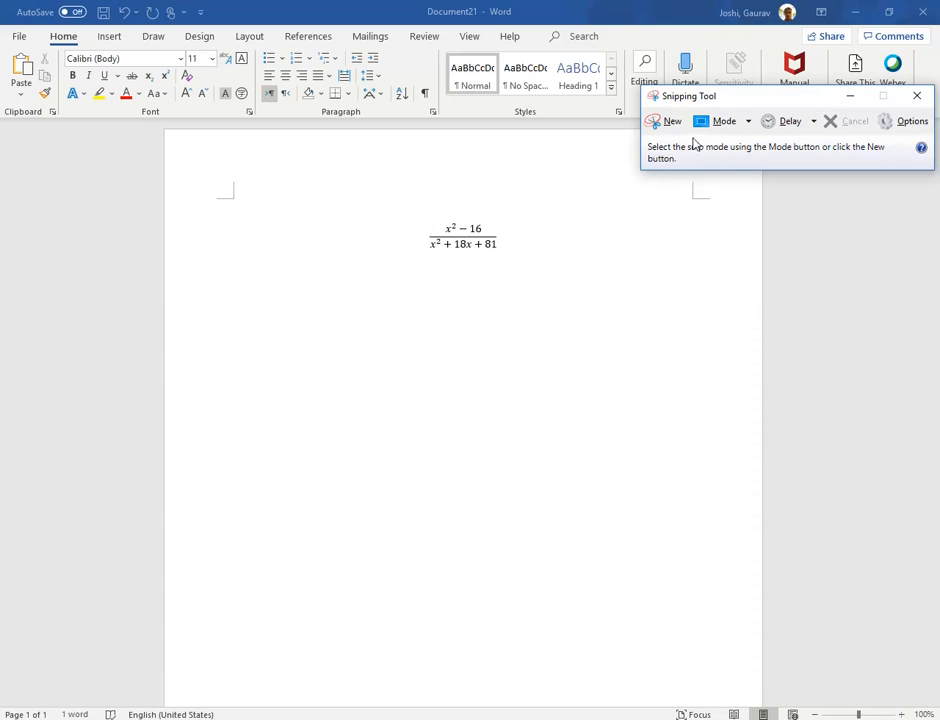
left_click(671, 122)
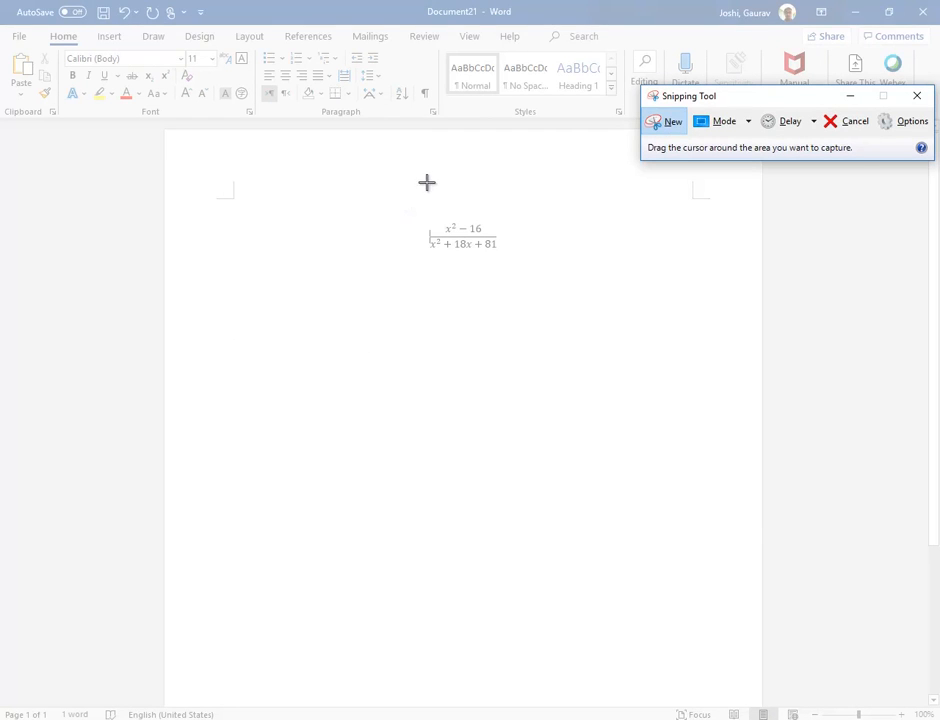
left_click_drag(409, 190, 522, 270)
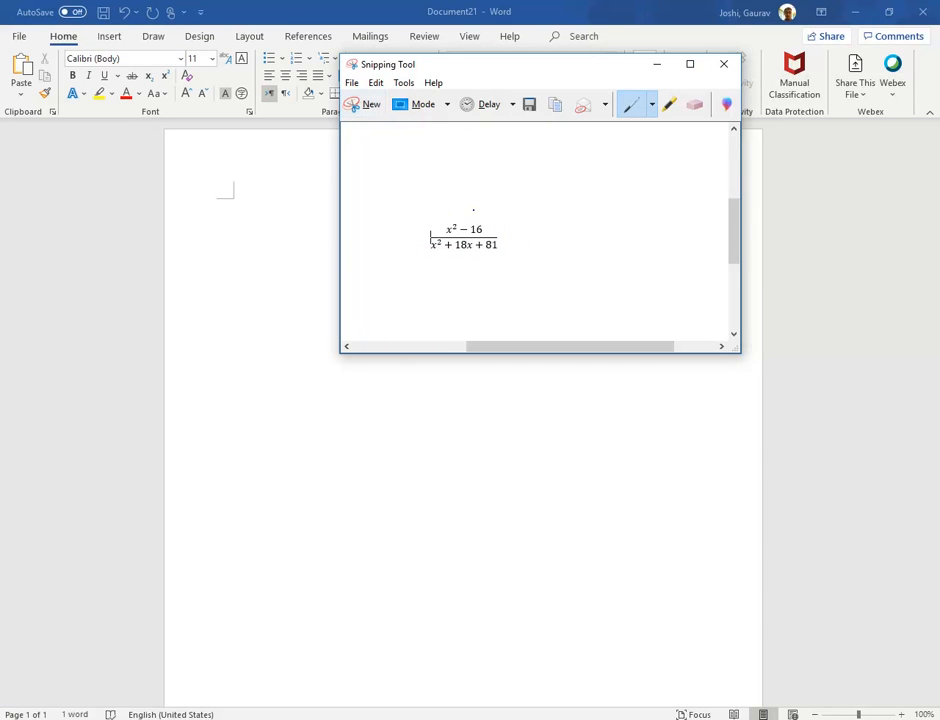
Start saving the snip as an image file and choose the Downloads folder as its location.
left_click(352, 83)
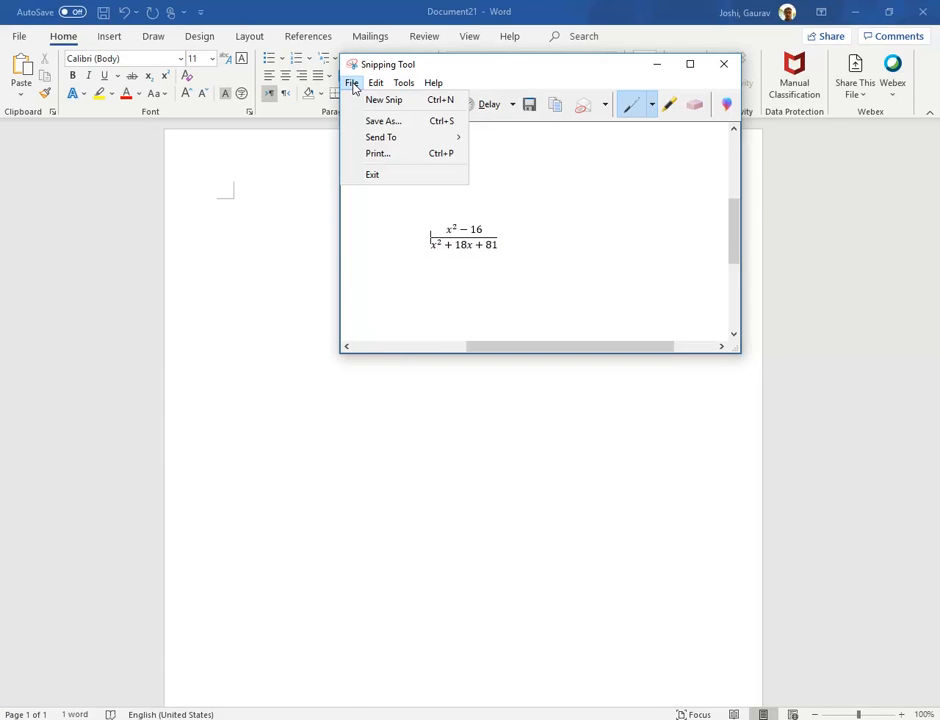
left_click(380, 122)
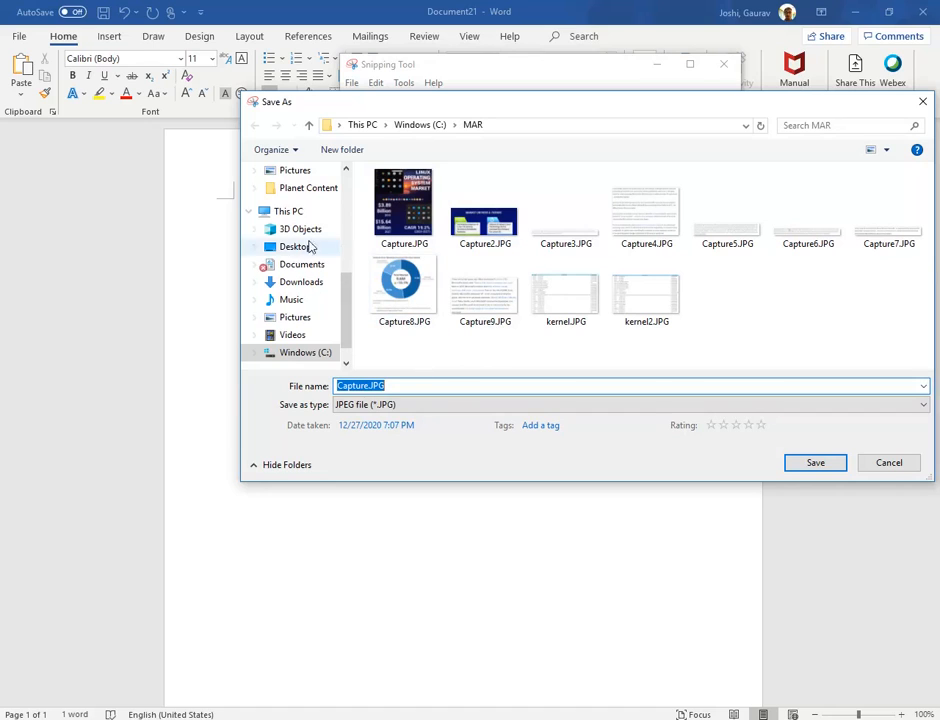
left_click_drag(350, 304, 344, 178)
left_click(319, 206)
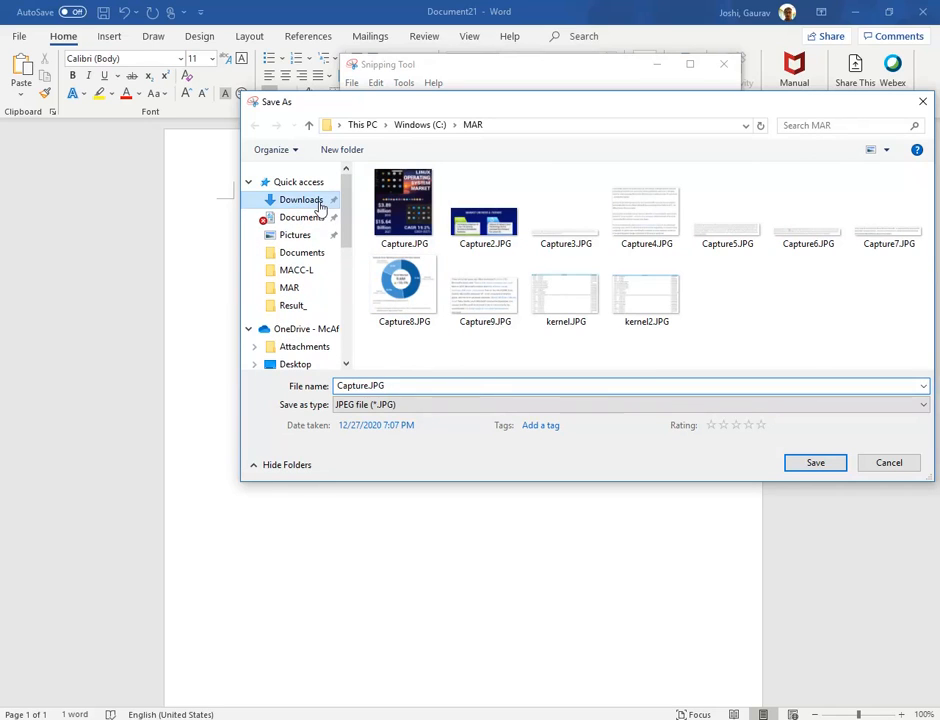
Name the snip file equation1.JPG and save it.
double_click(406, 385)
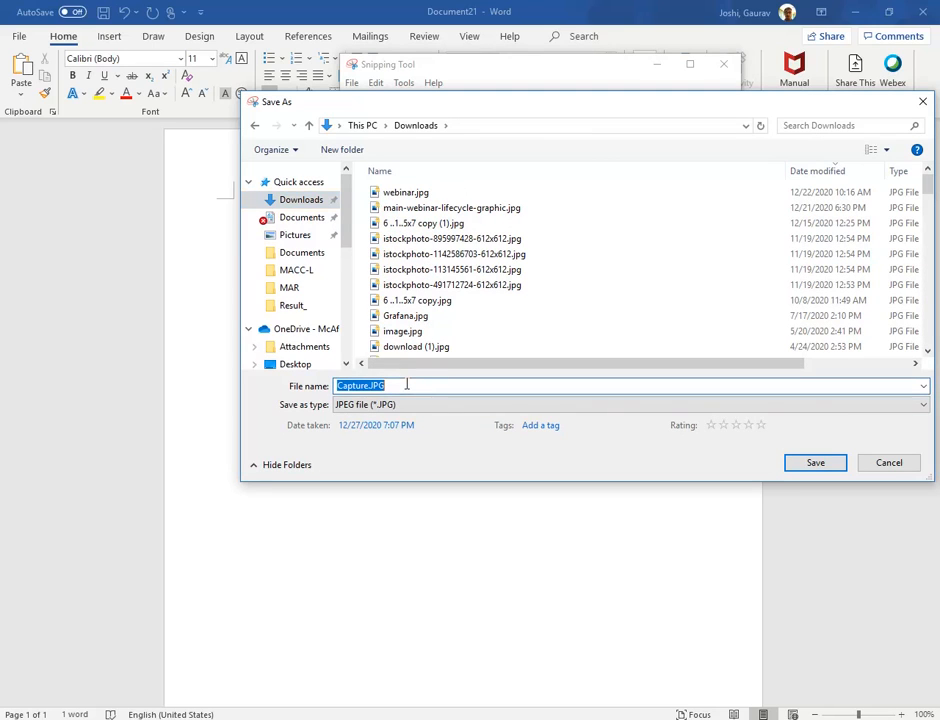
left_click(443, 382)
key("Left")
key("Left")
key("Left")
key("BackSpace")
key("BackSpace")
key("BackSpace")
key("BackSpace")
key("BackSpace")
key("BackSpace")
key("BackSpace")
key("BackSpace")
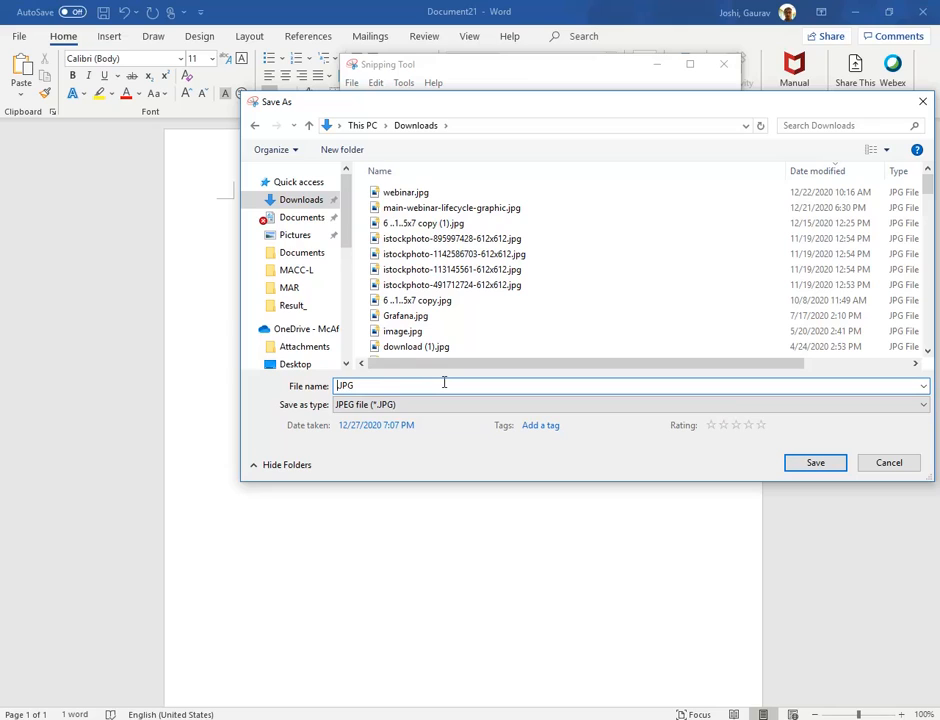
type("equation1")
left_click(818, 463)
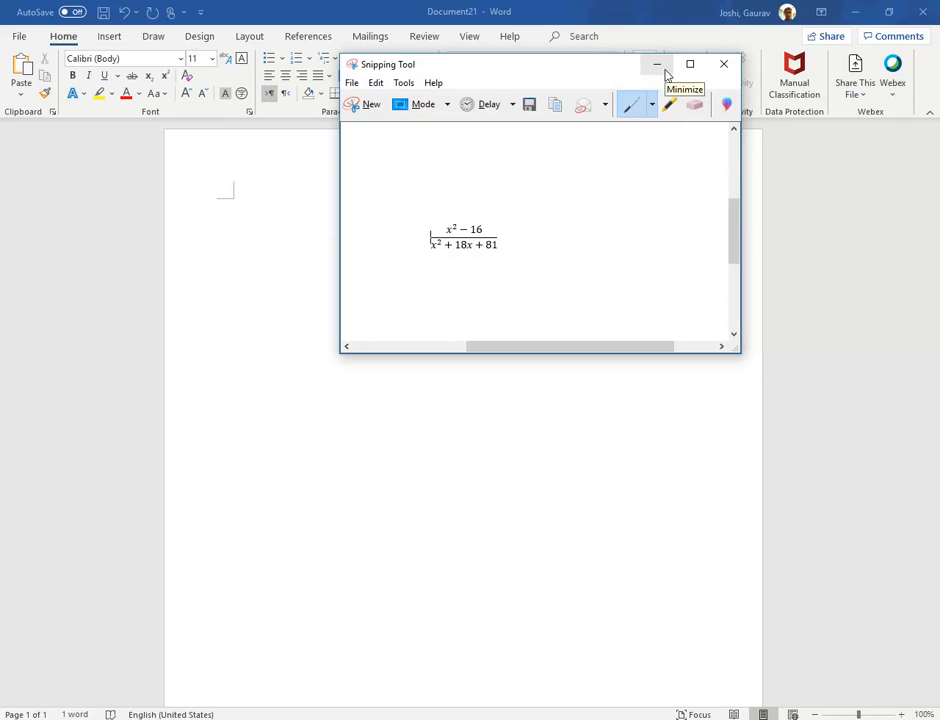
Close Snipping Tool, return to the Google Forms quiz, and insert equation1.JPG from Downloads as the first question's image.
left_click(726, 63)
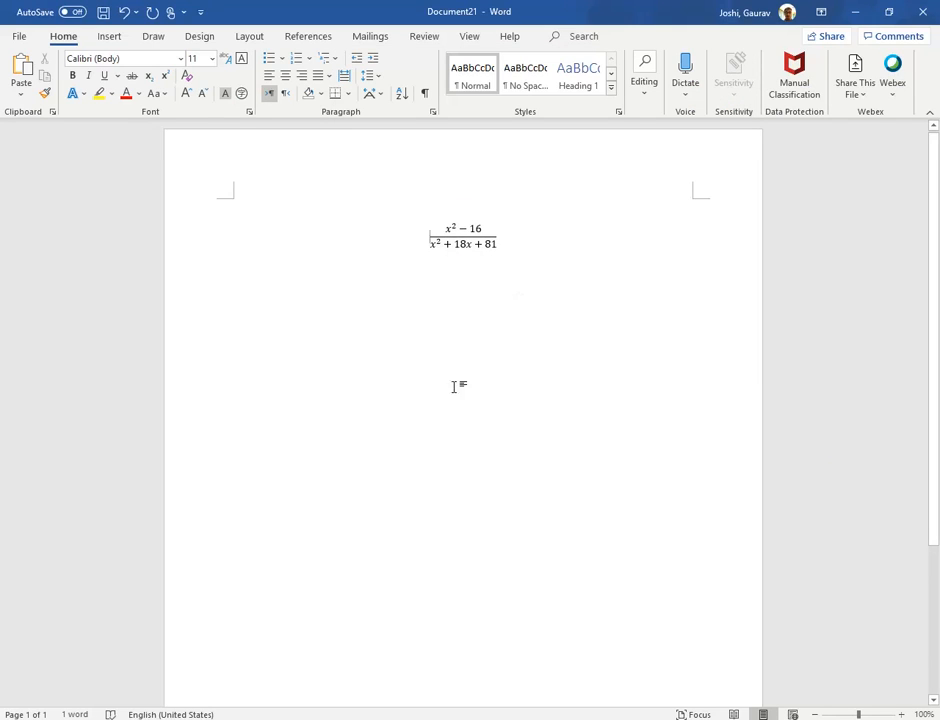
mouse_move(332, 719)
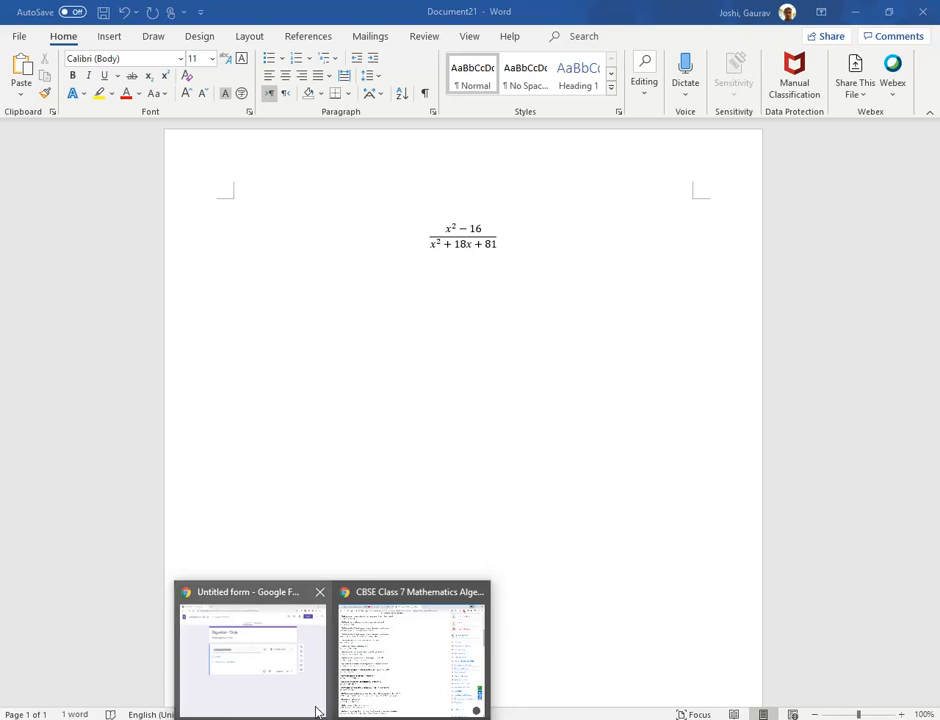
left_click(268, 665)
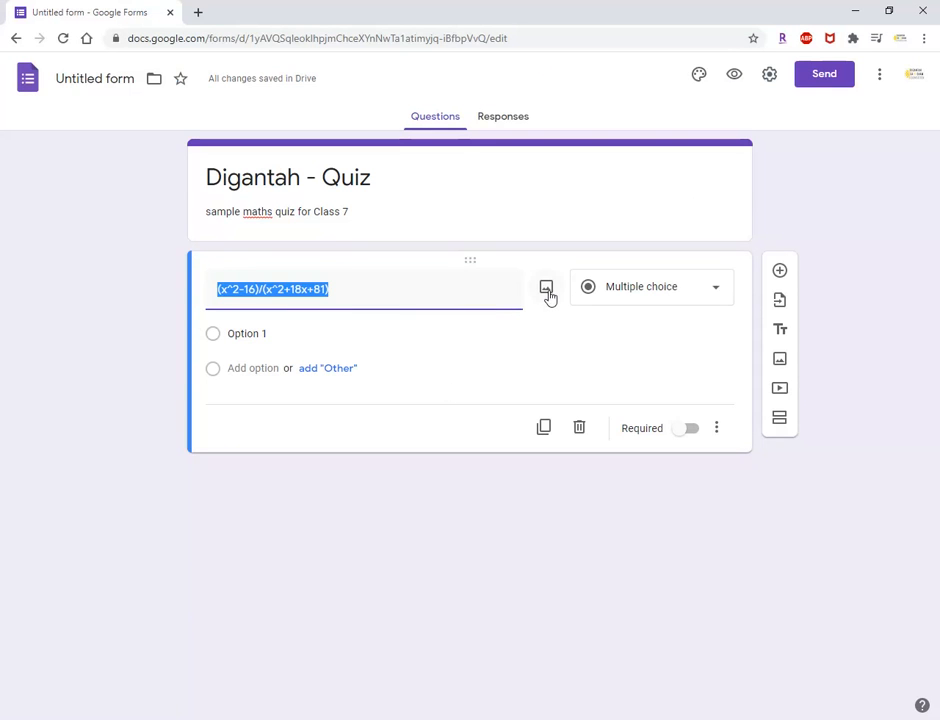
left_click(549, 292)
left_click(486, 490)
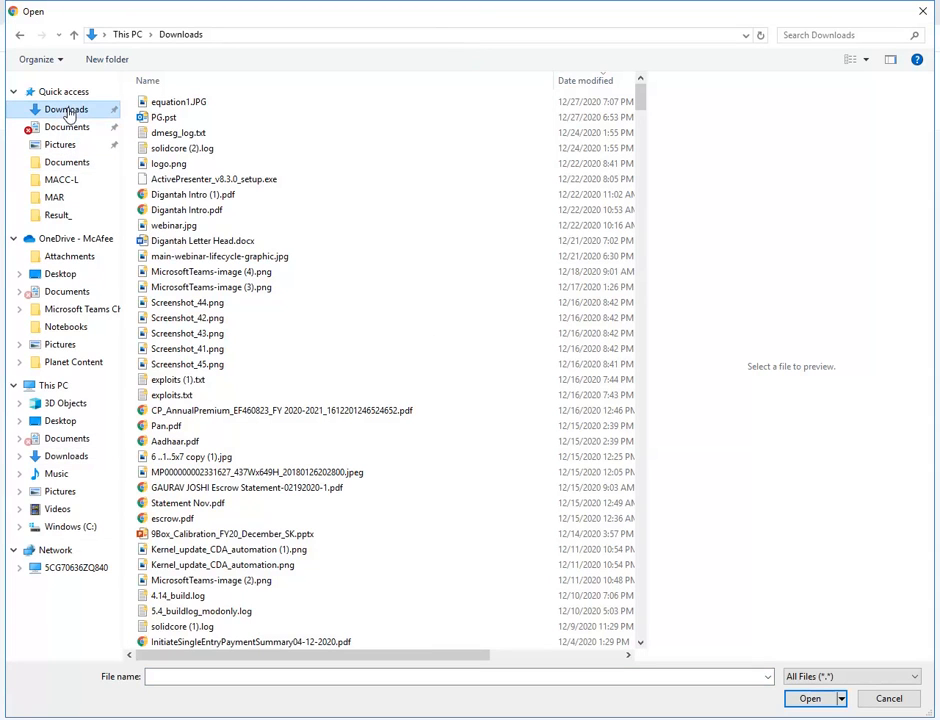
left_click(160, 101)
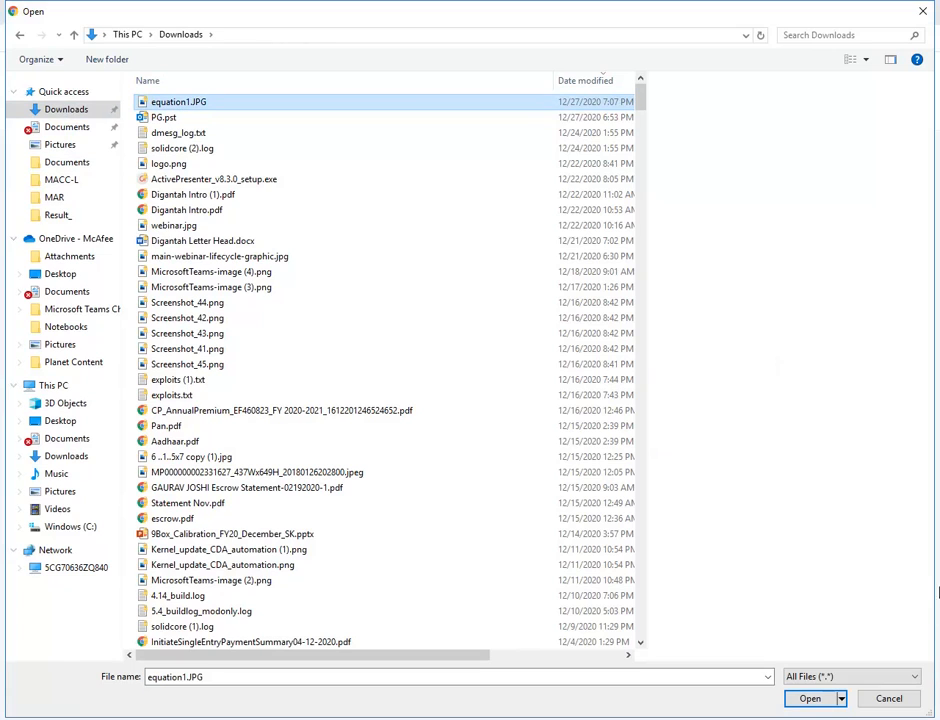
left_click(806, 699)
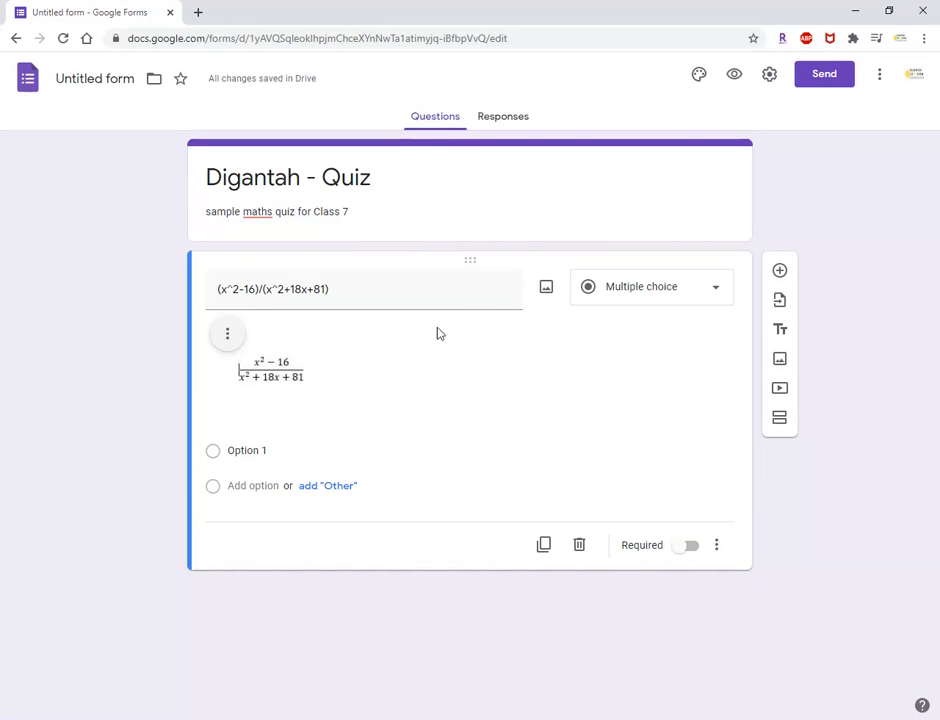
Replace the pasted equation text in the first question's title with "Q1".
triple_click(342, 293)
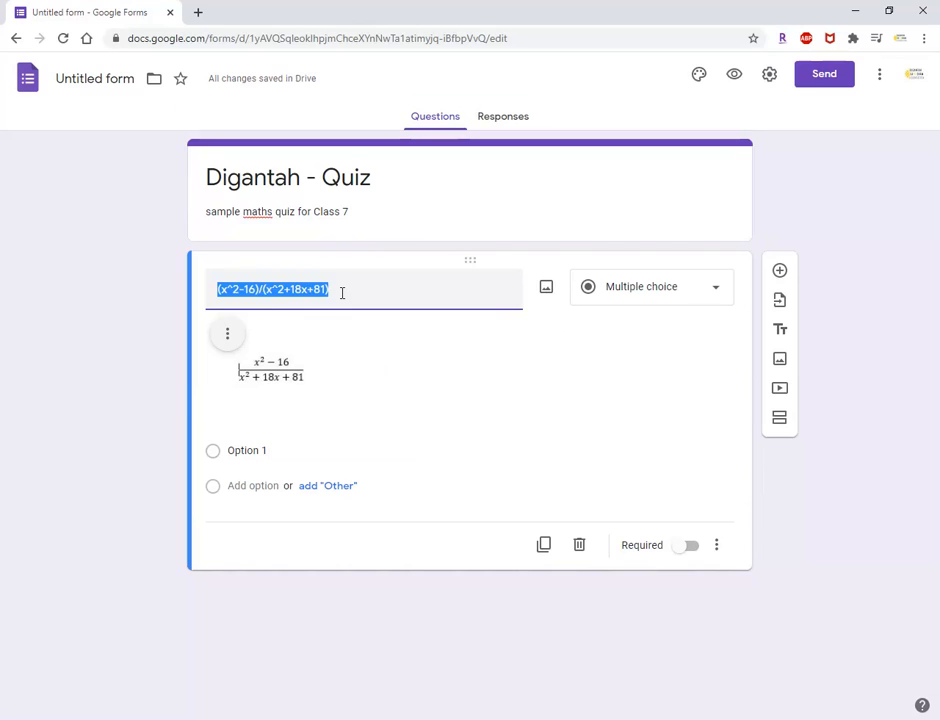
key("BackSpace")
left_click(352, 451)
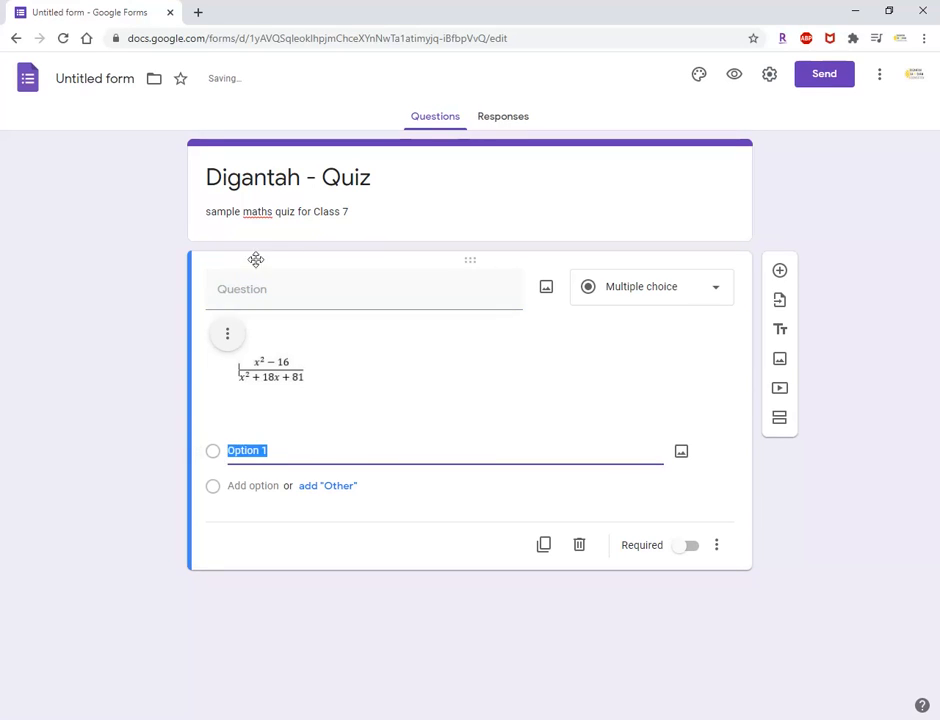
left_click(229, 292)
type("Q1")
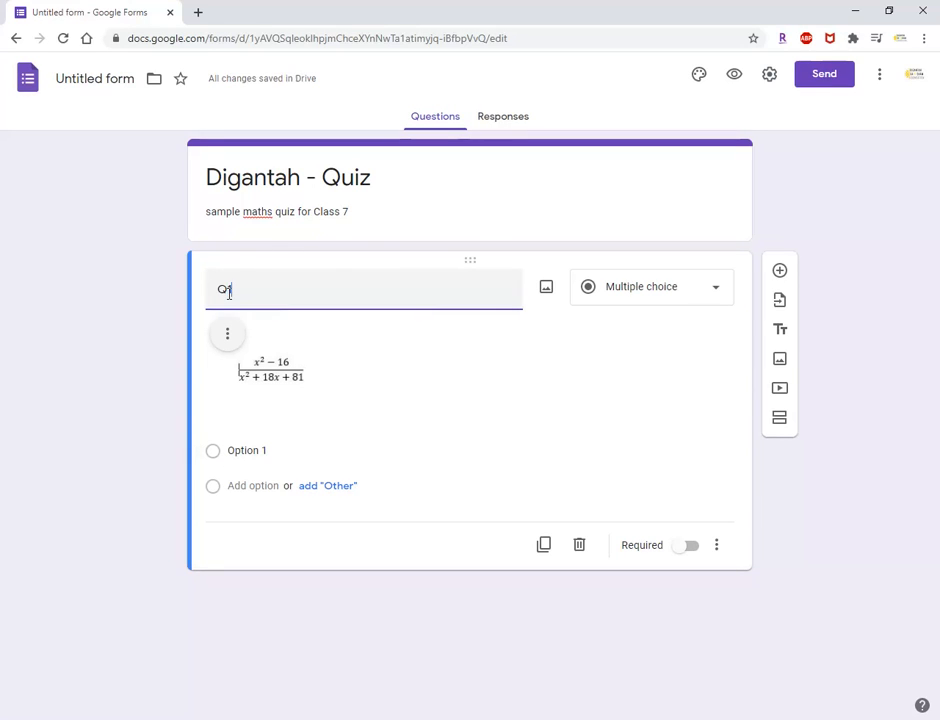
left_click(368, 432)
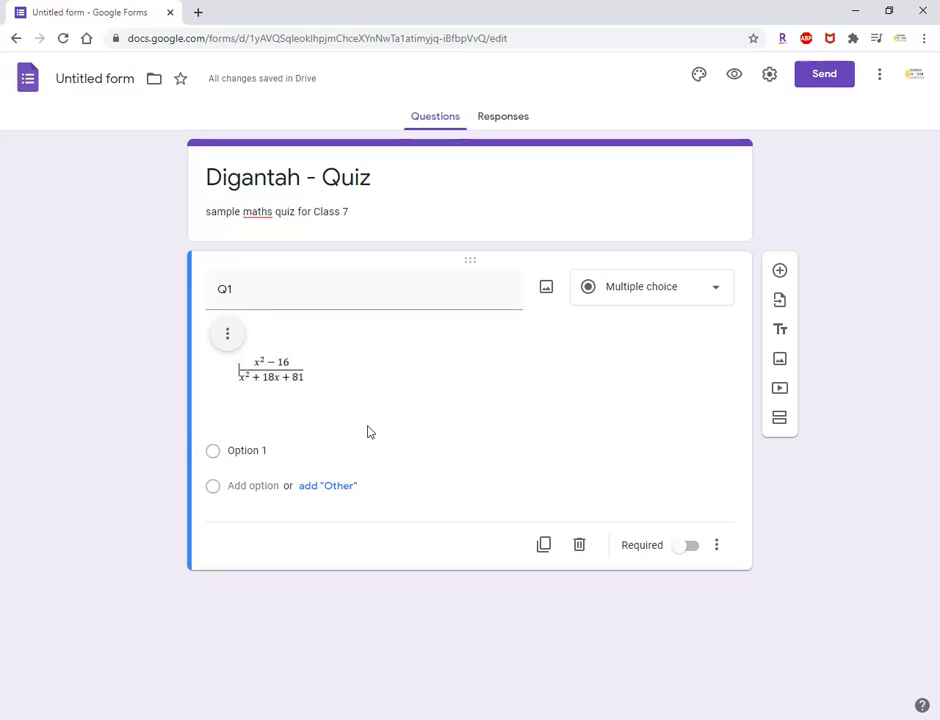
Extend the question title to read "Q1. If x = 2, solve the following equation".
left_click(214, 459)
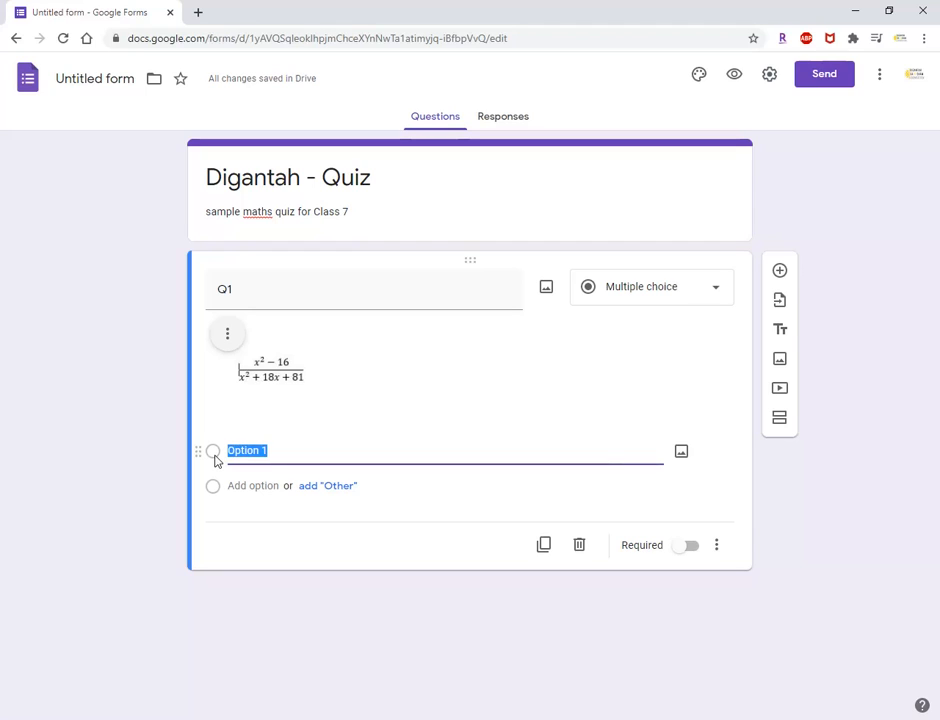
left_click(262, 291)
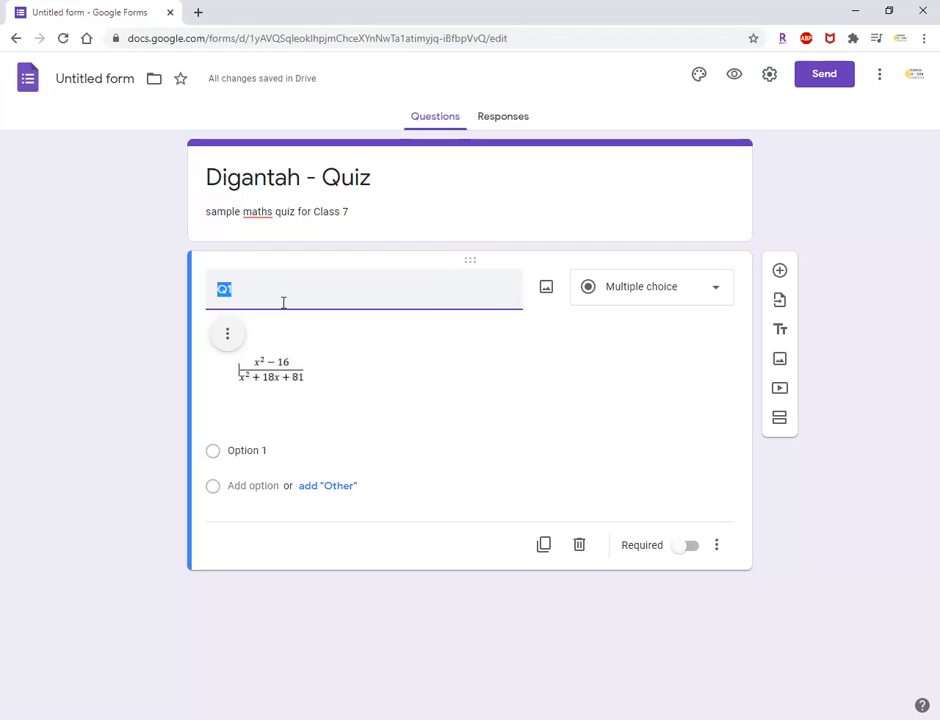
left_click(283, 302)
type(". ")
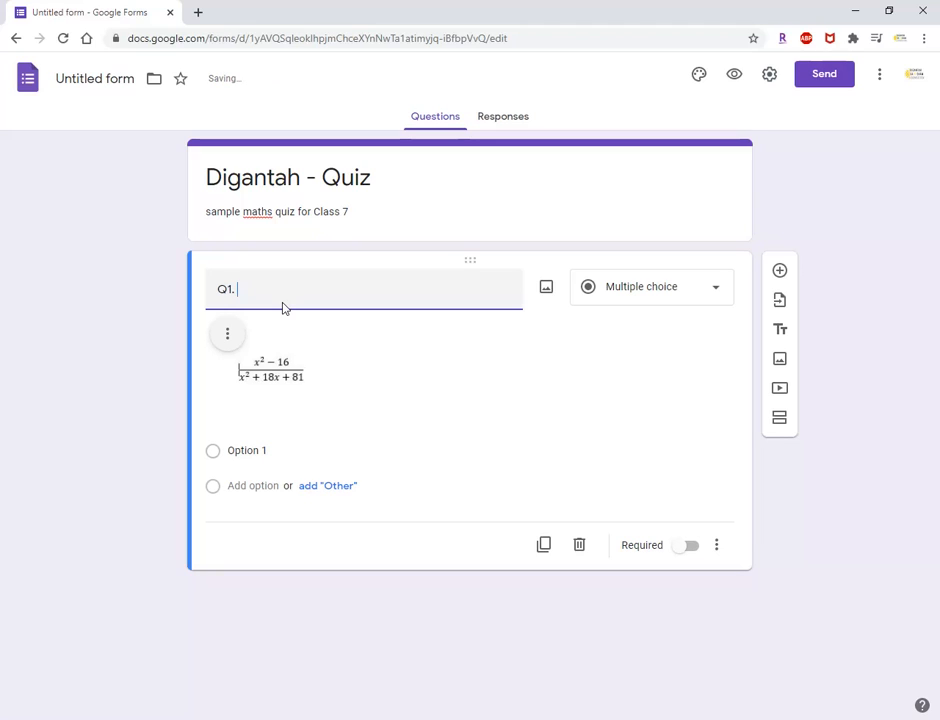
type("If x = 2, solve the e")
key("BackSpace")
type("following equation")
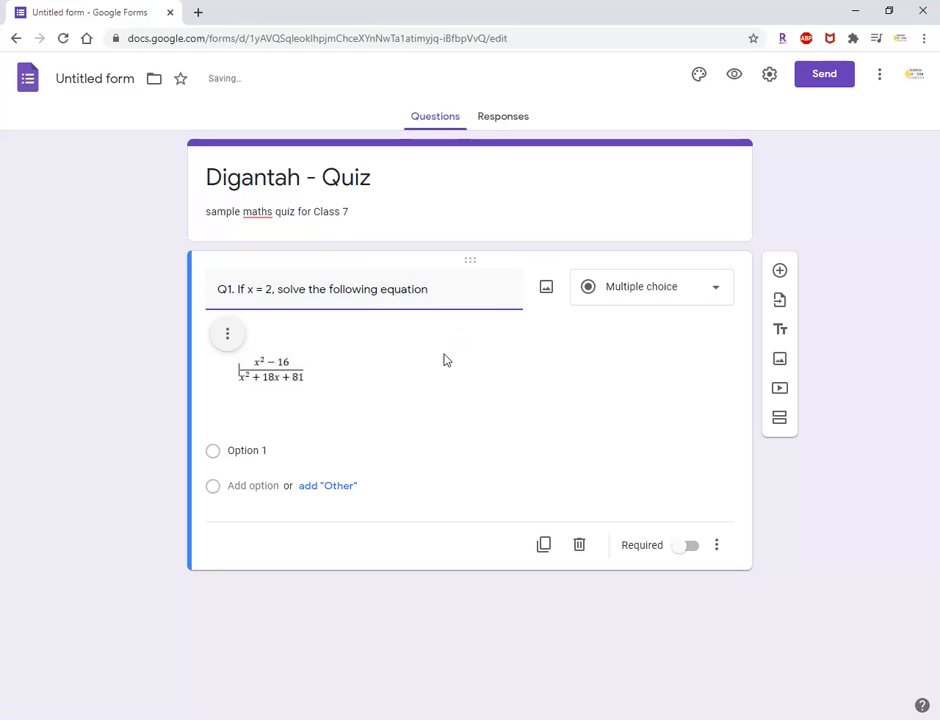
Set the question's first answer option to 9 and add 10 as the second, without keeping an "Other" option.
left_click(216, 455)
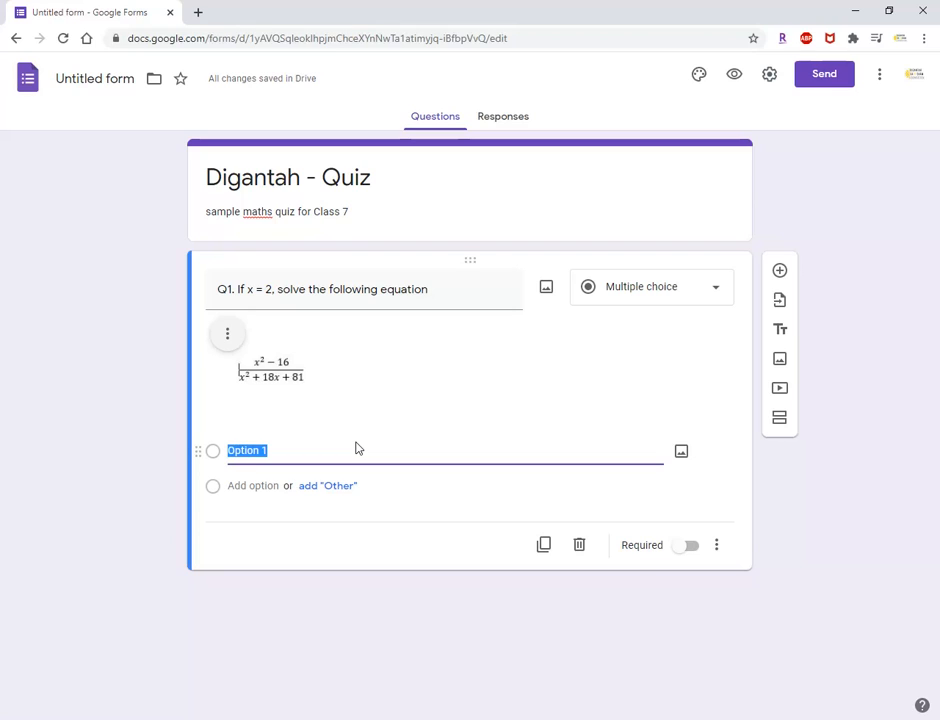
type("9")
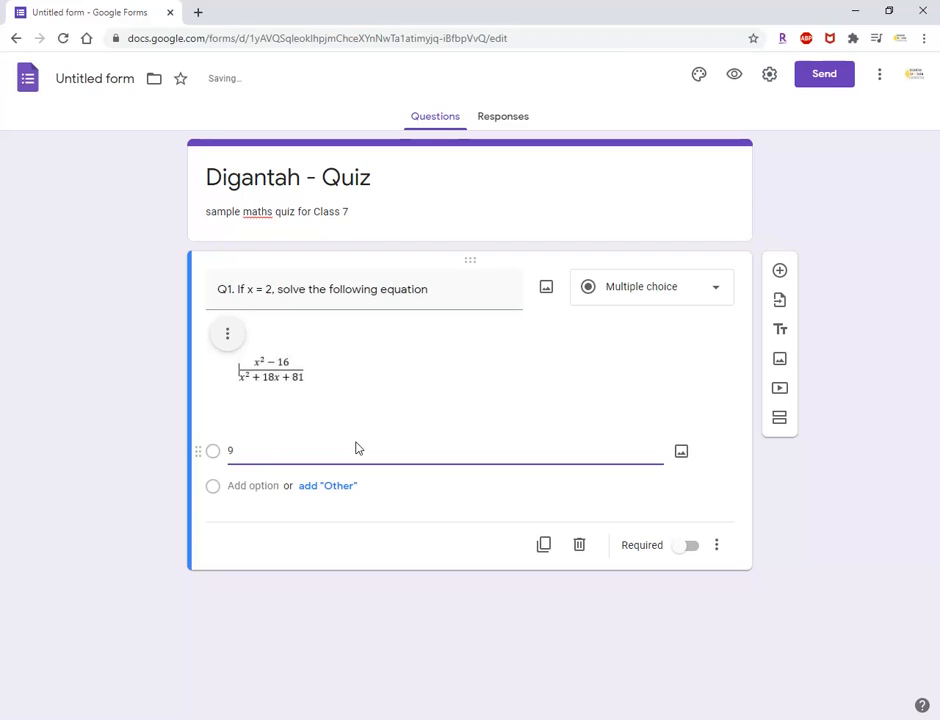
left_click(213, 494)
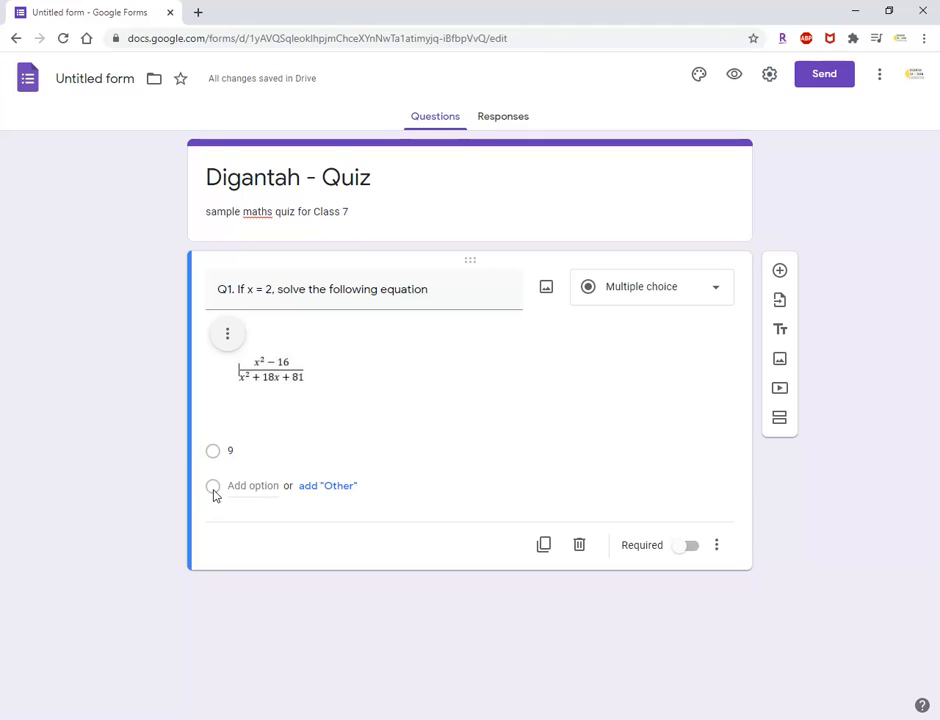
left_click(332, 488)
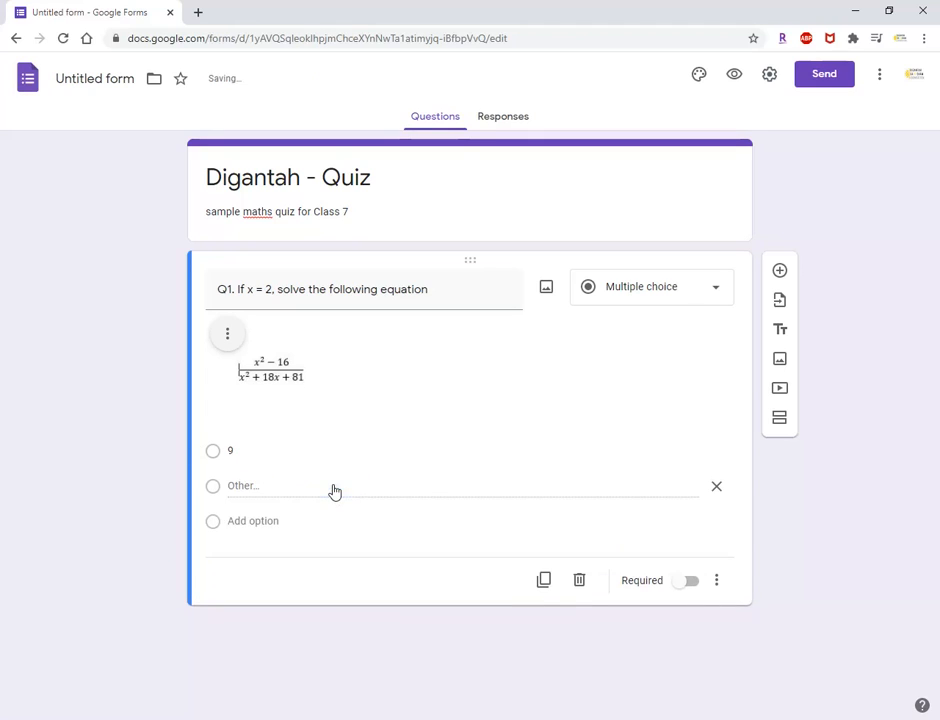
left_click(716, 490)
left_click(214, 494)
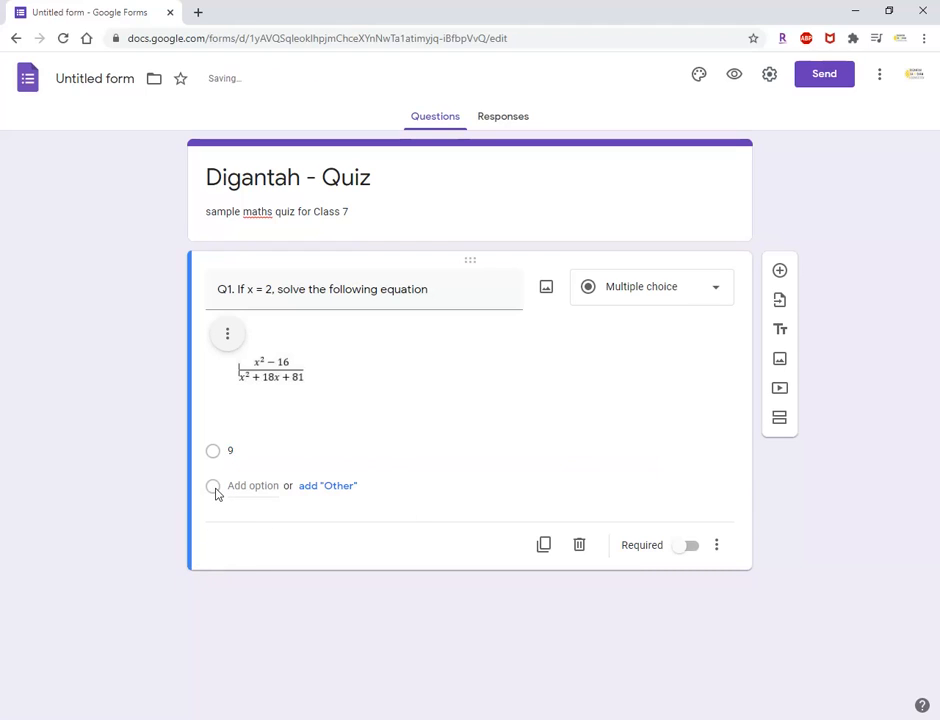
left_click(228, 486)
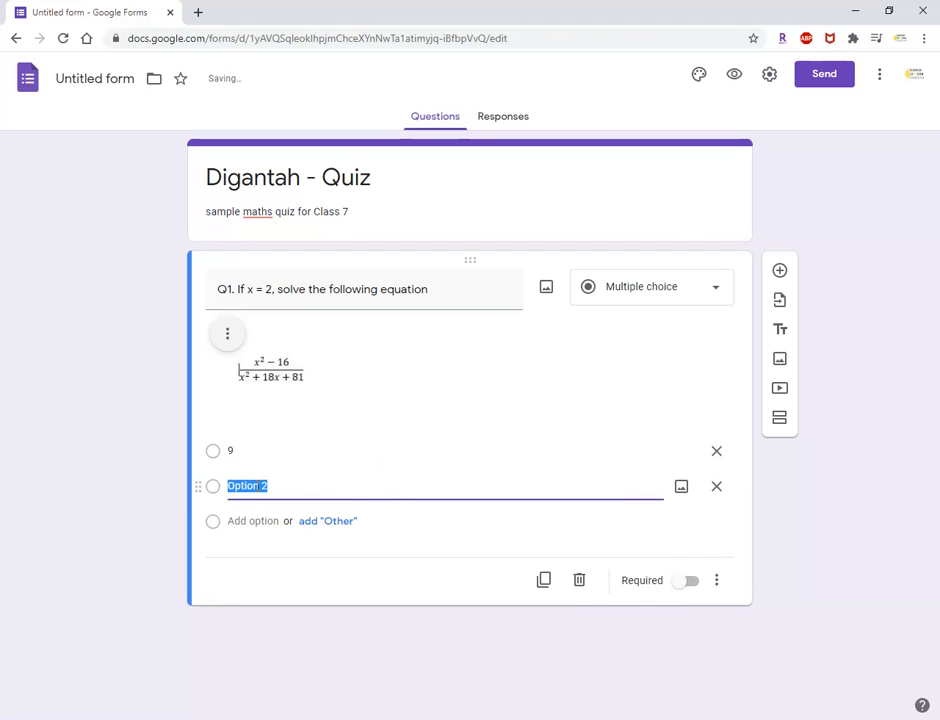
type("10")
Add -2 and "none of the above" as the third and fourth answer options, and make the question required.
left_click(211, 524)
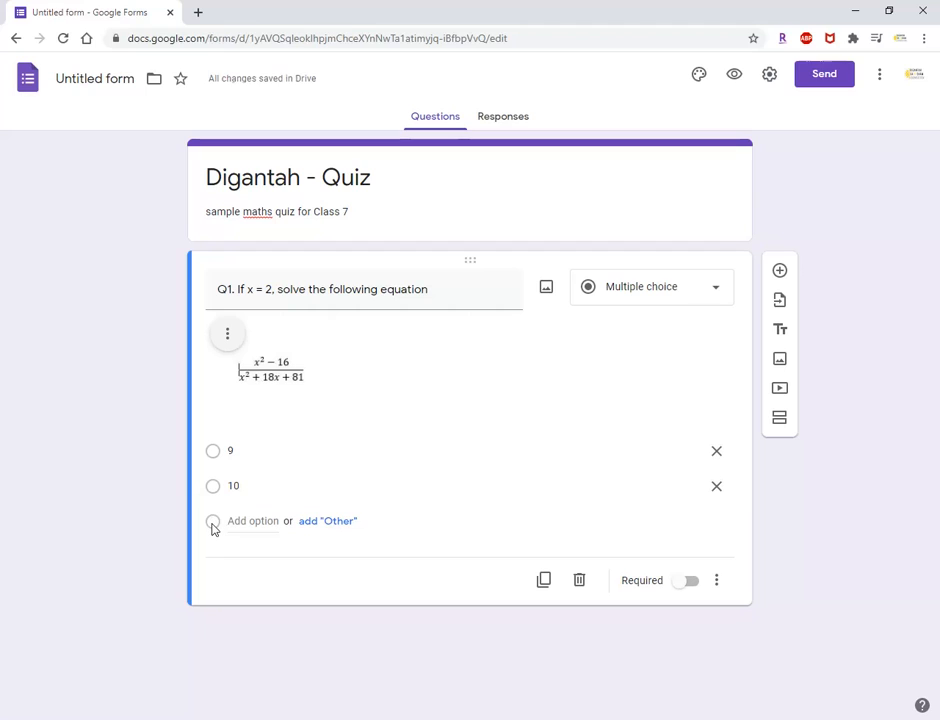
left_click(245, 522)
type("-2")
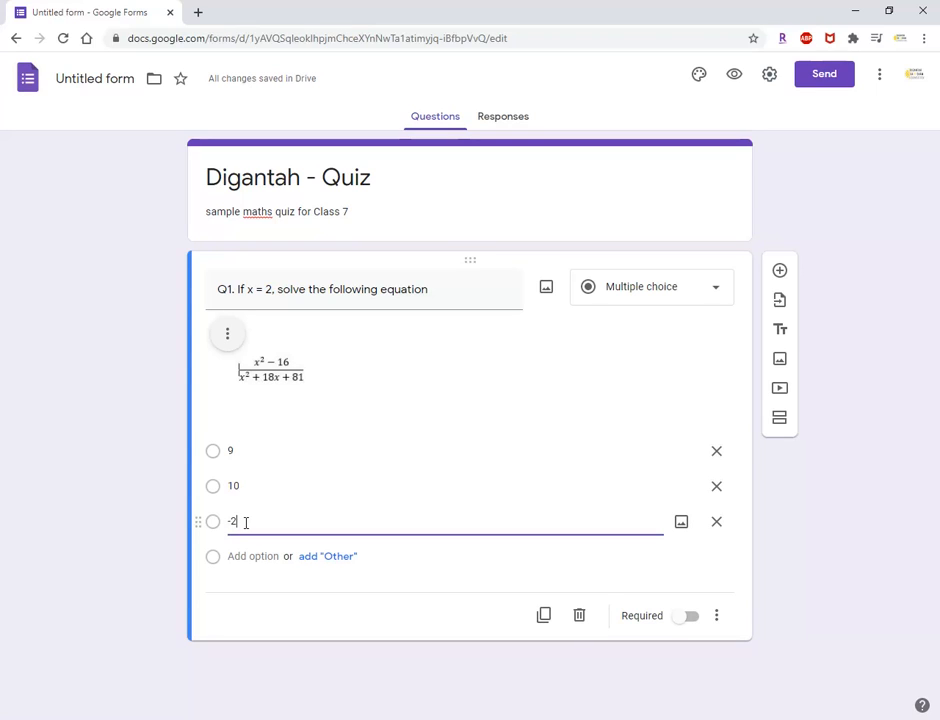
left_click(213, 559)
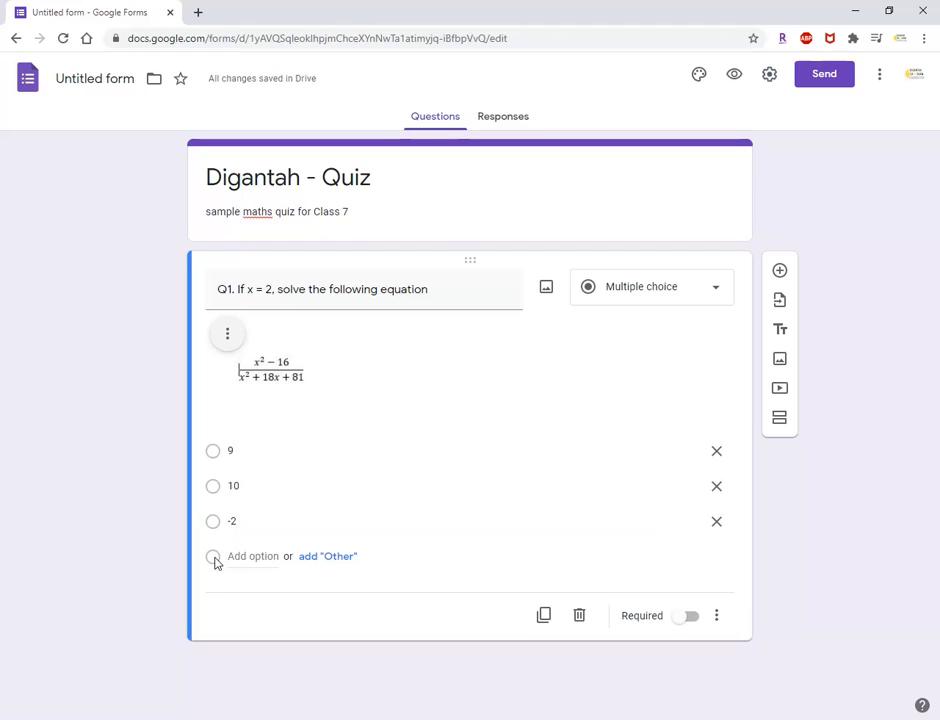
left_click(255, 556)
type("none of the above")
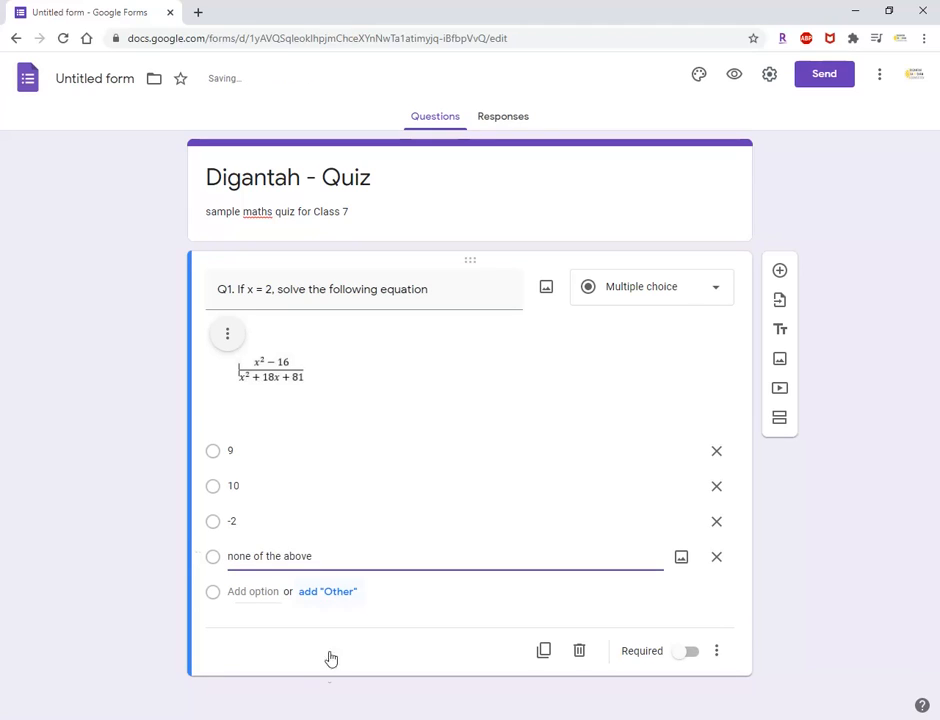
left_click(302, 672)
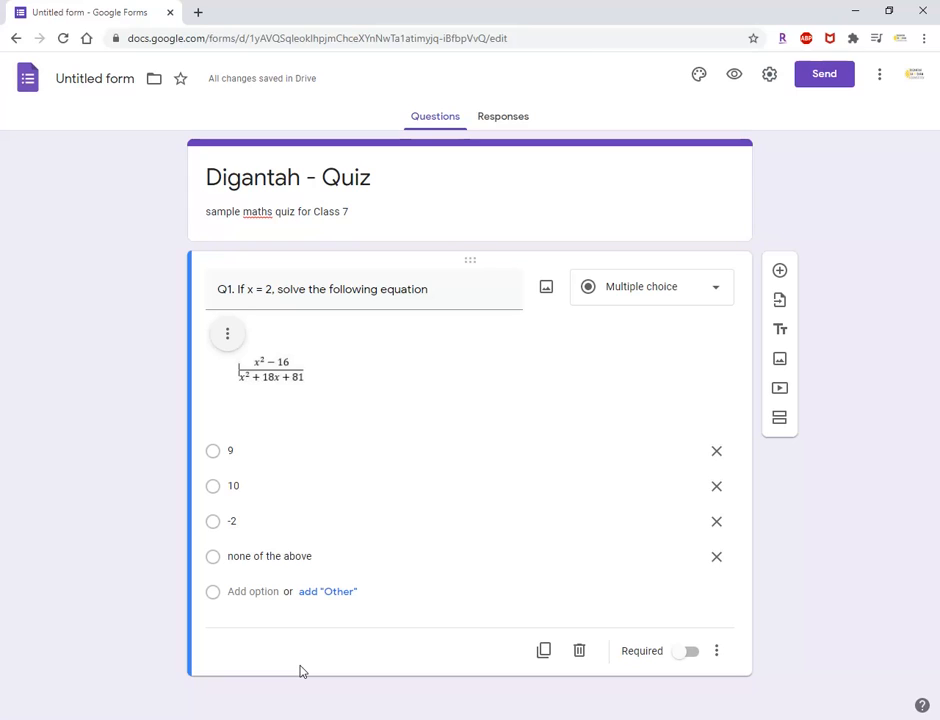
left_click(692, 657)
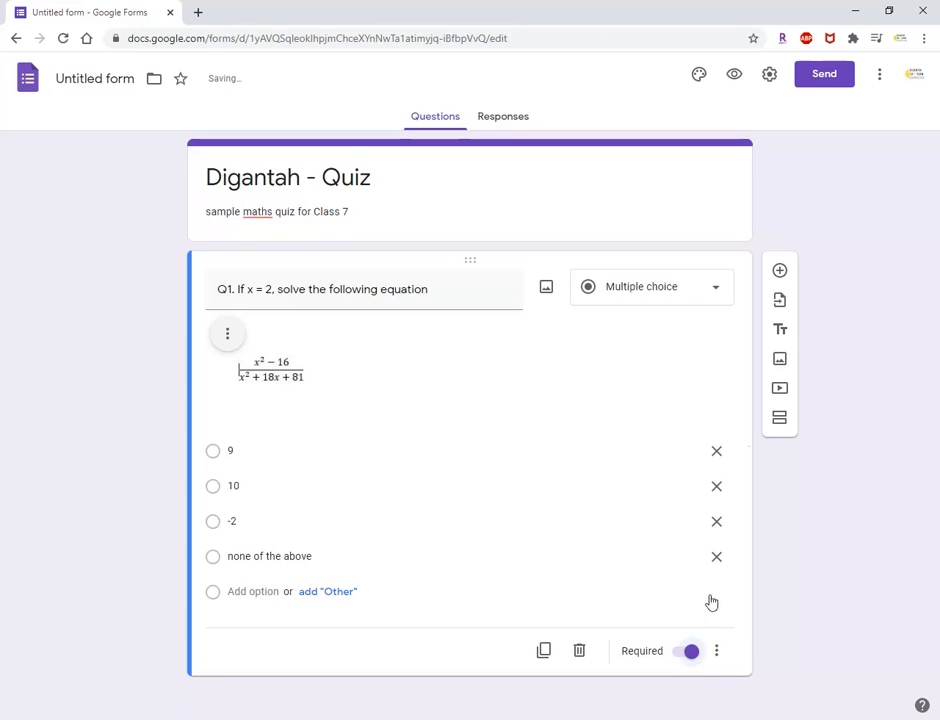
In the form settings, enable collecting email addresses, showing the progress bar and shuffling the question order.
left_click(770, 76)
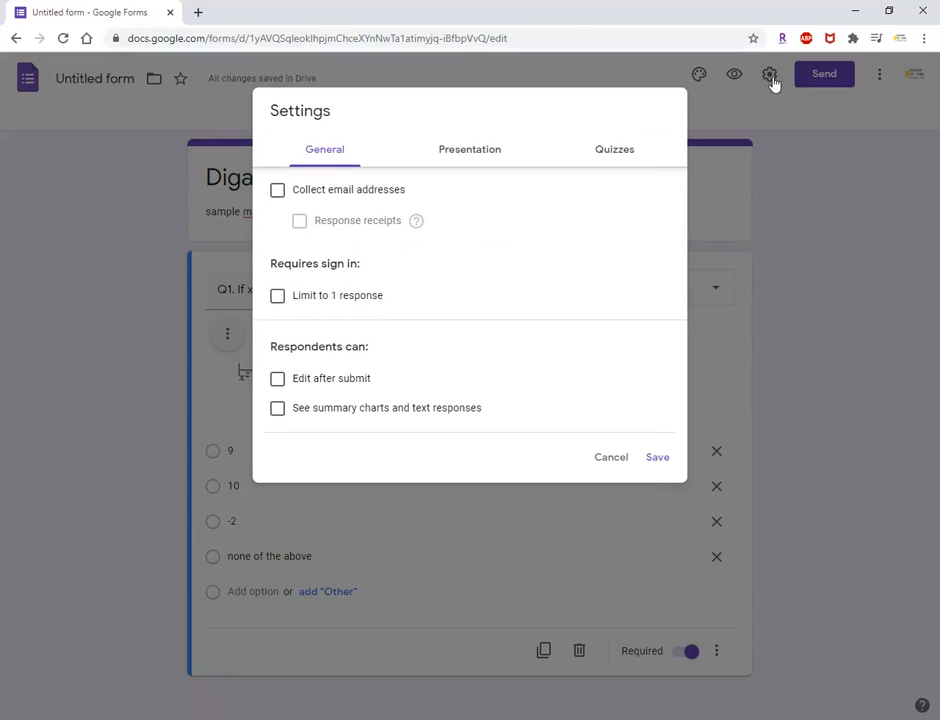
left_click(278, 192)
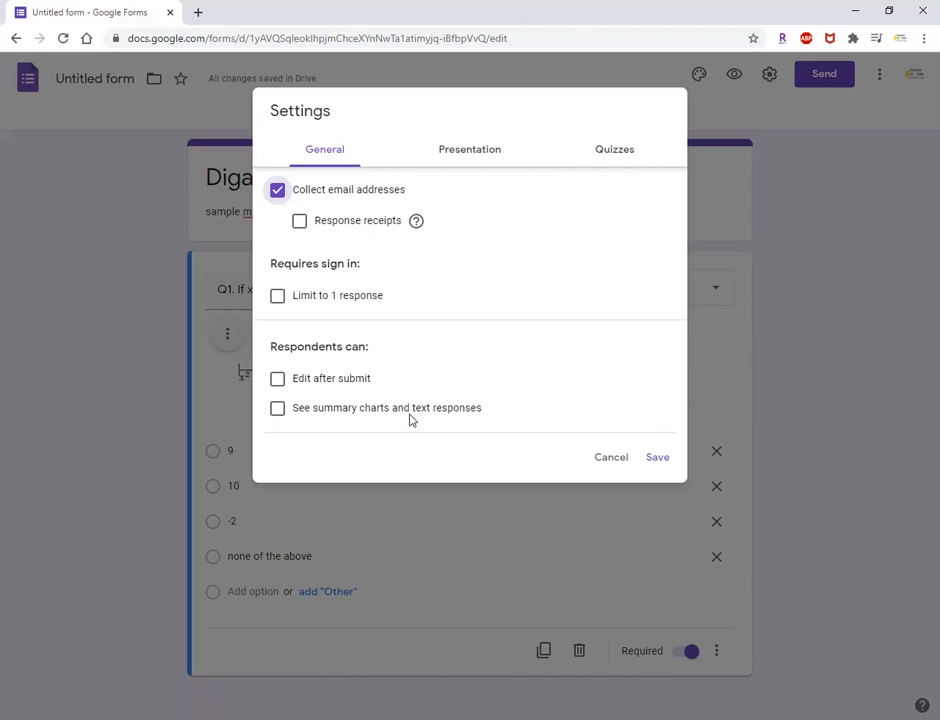
left_click(472, 153)
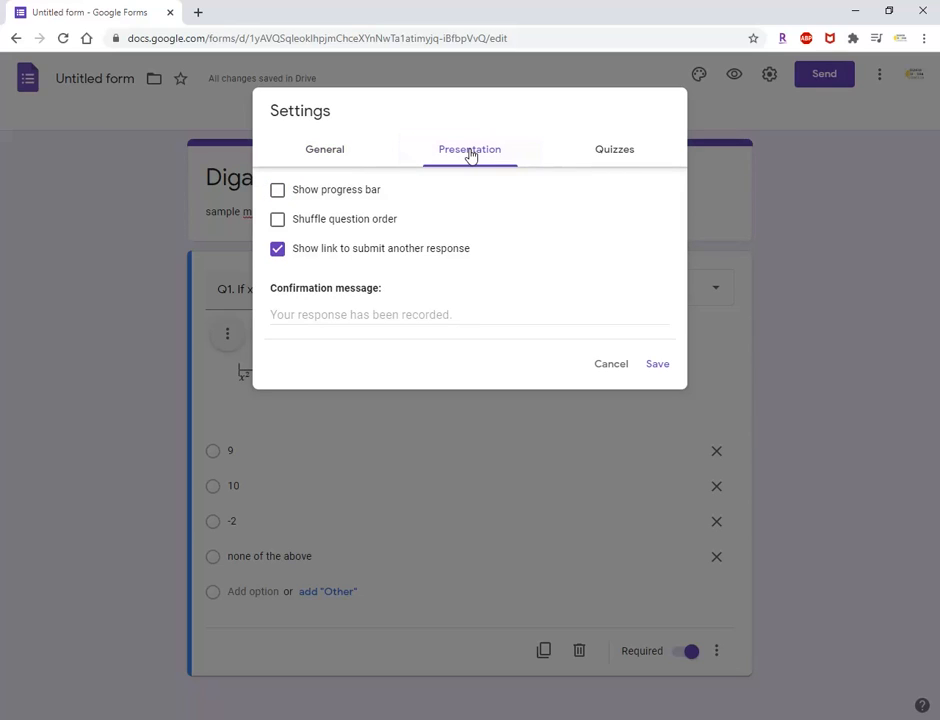
left_click(278, 191)
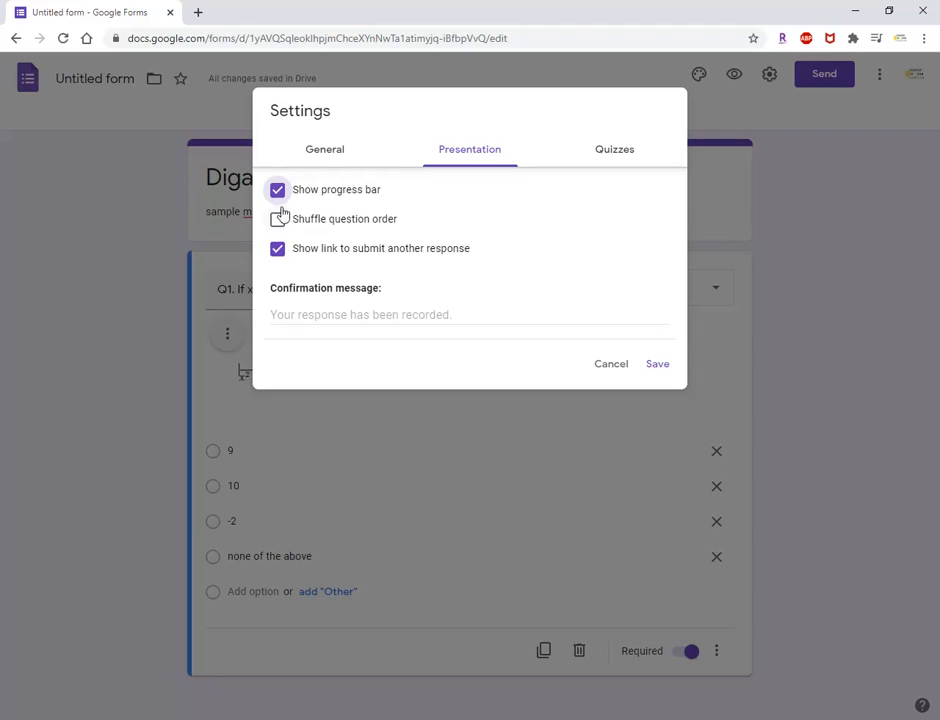
left_click(278, 222)
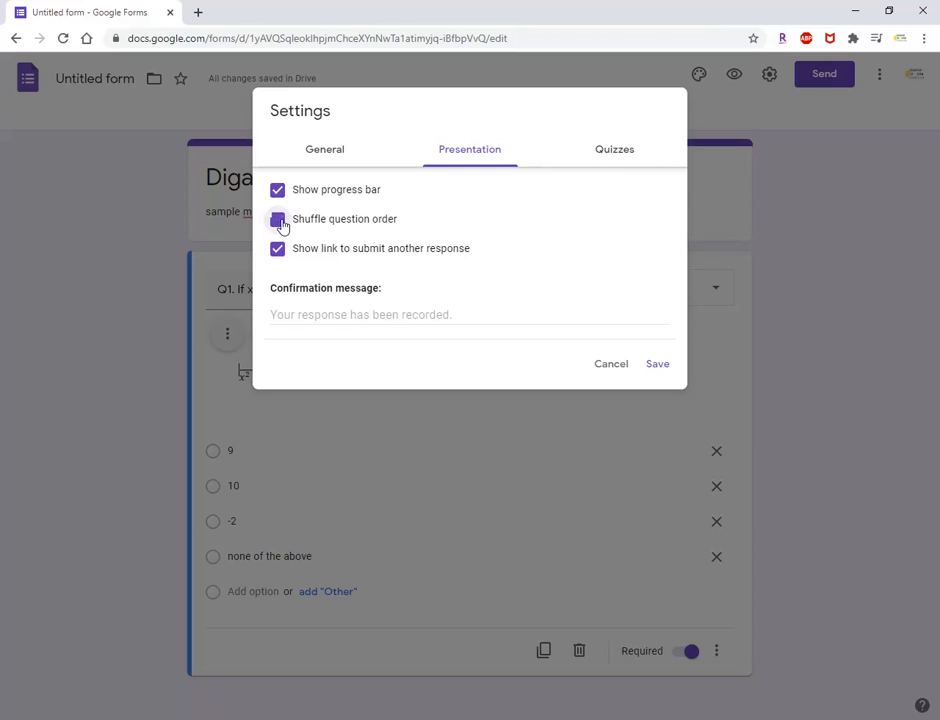
Turn the form into a quiz and set grades to be released later, after manual review.
left_click(611, 155)
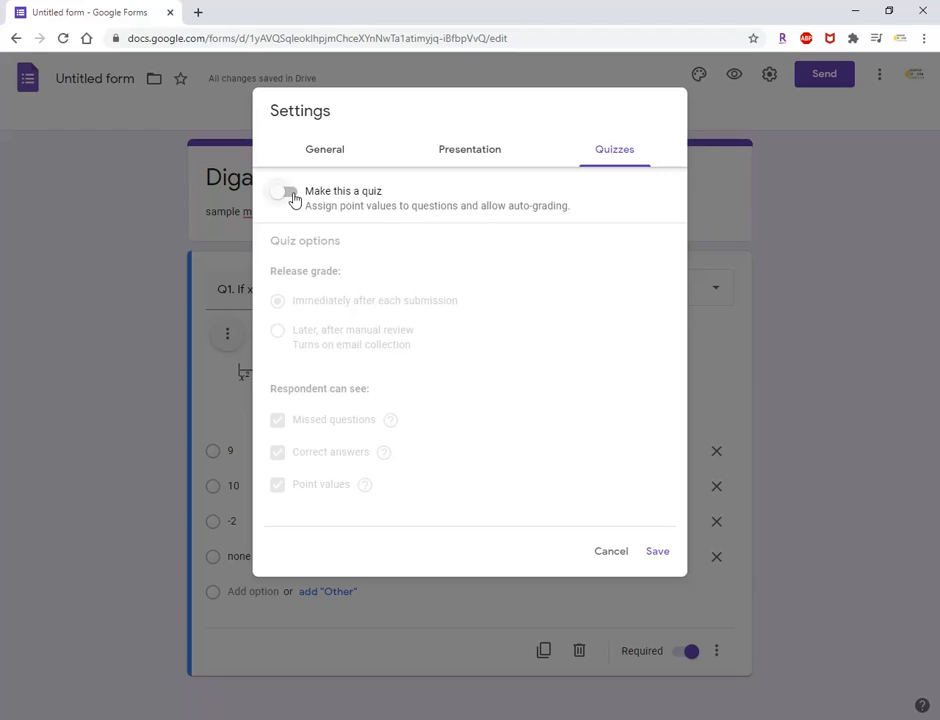
left_click(289, 192)
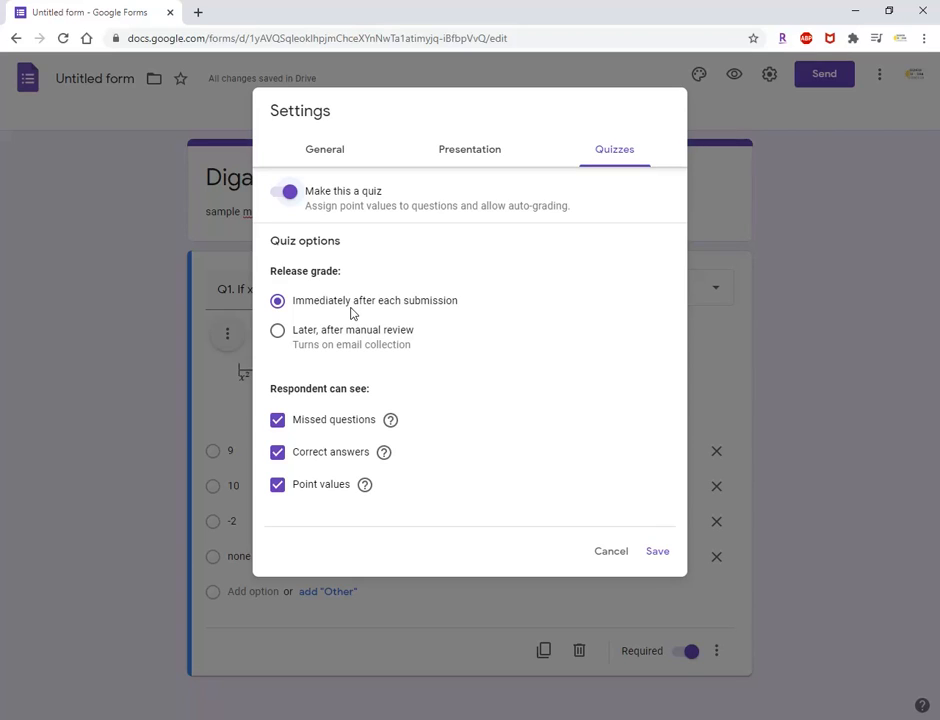
left_click(278, 331)
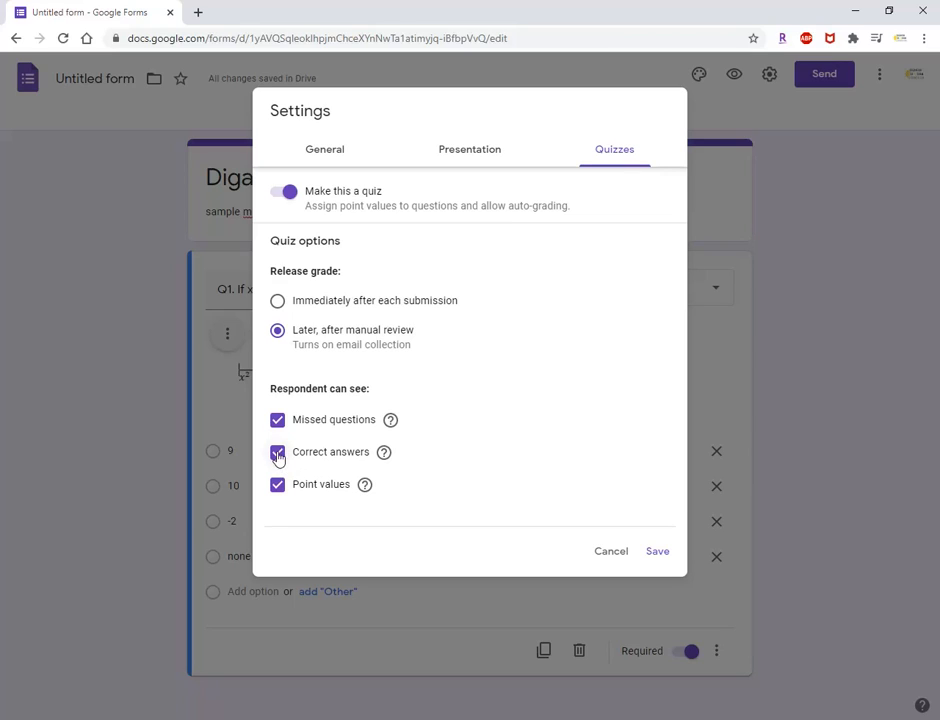
Let respondents see missed questions and point values but not correct answers, and save the settings.
left_click(278, 420)
left_click(278, 452)
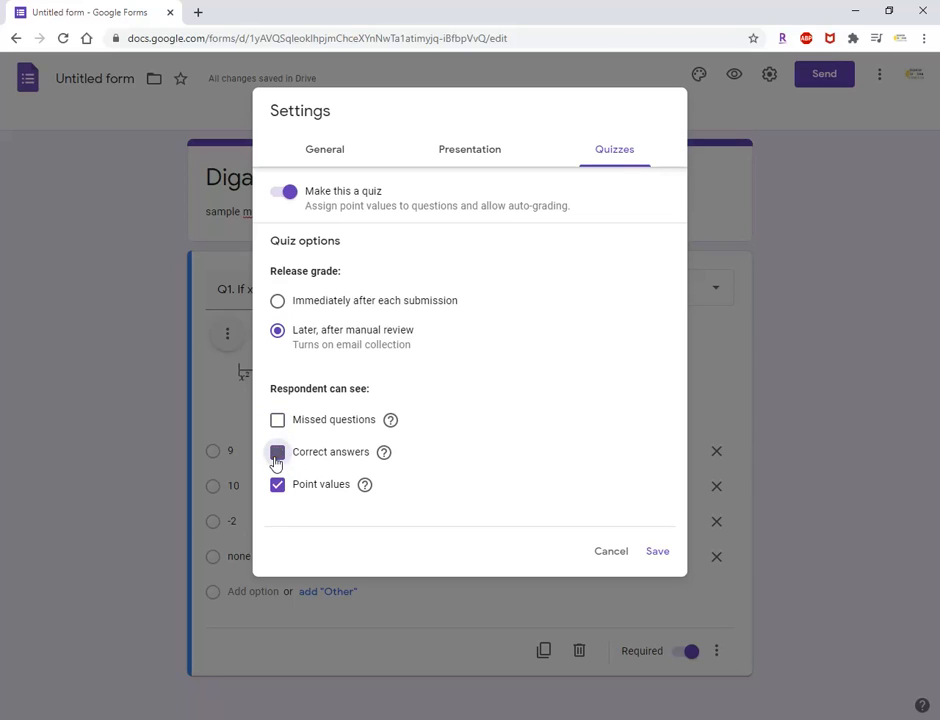
left_click(278, 485)
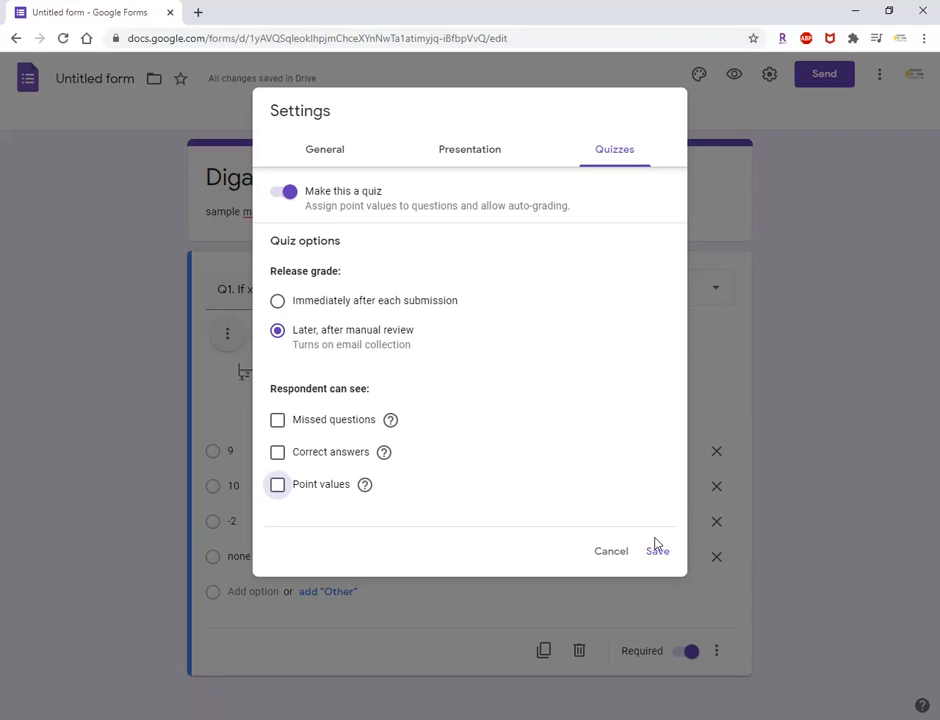
left_click(278, 487)
left_click(278, 421)
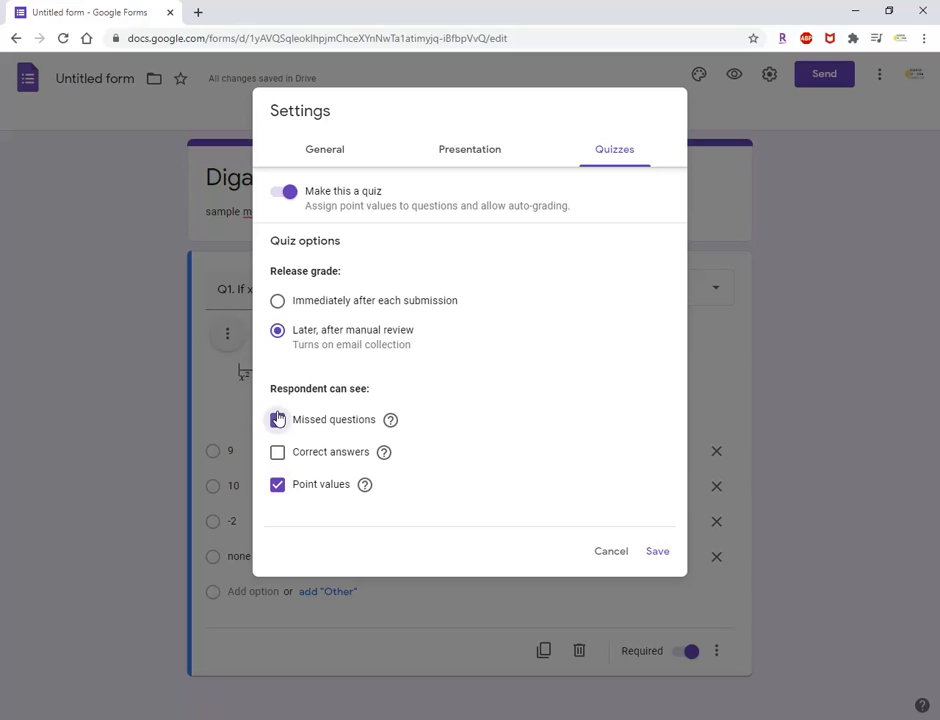
left_click(657, 552)
In question 1's answer key, mark "none of the above" as correct and assign 4 points.
left_click_drag(934, 246, 937, 355)
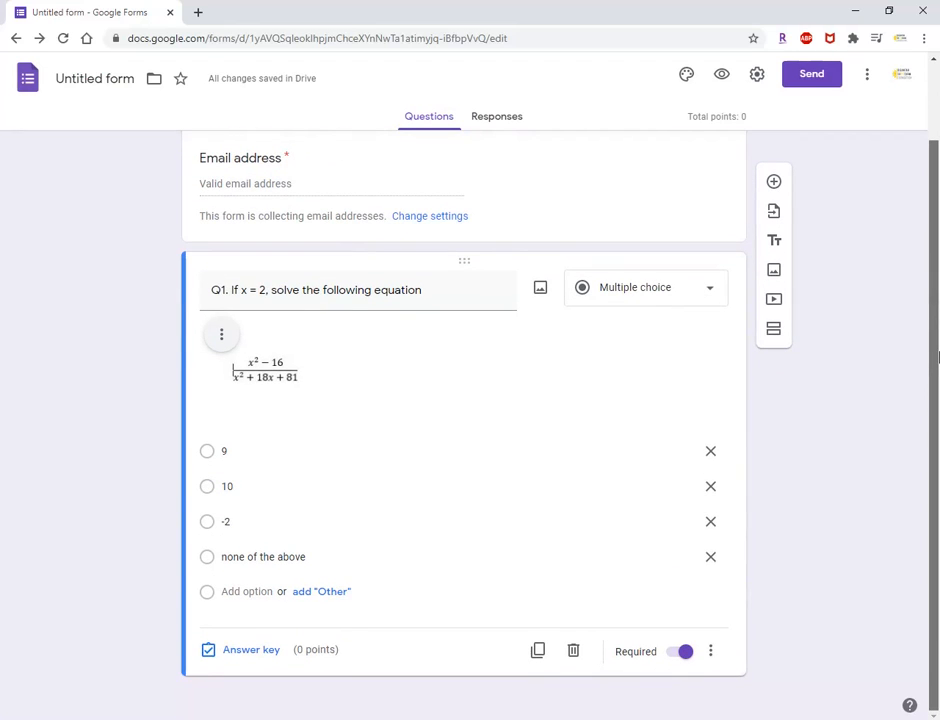
left_click(258, 652)
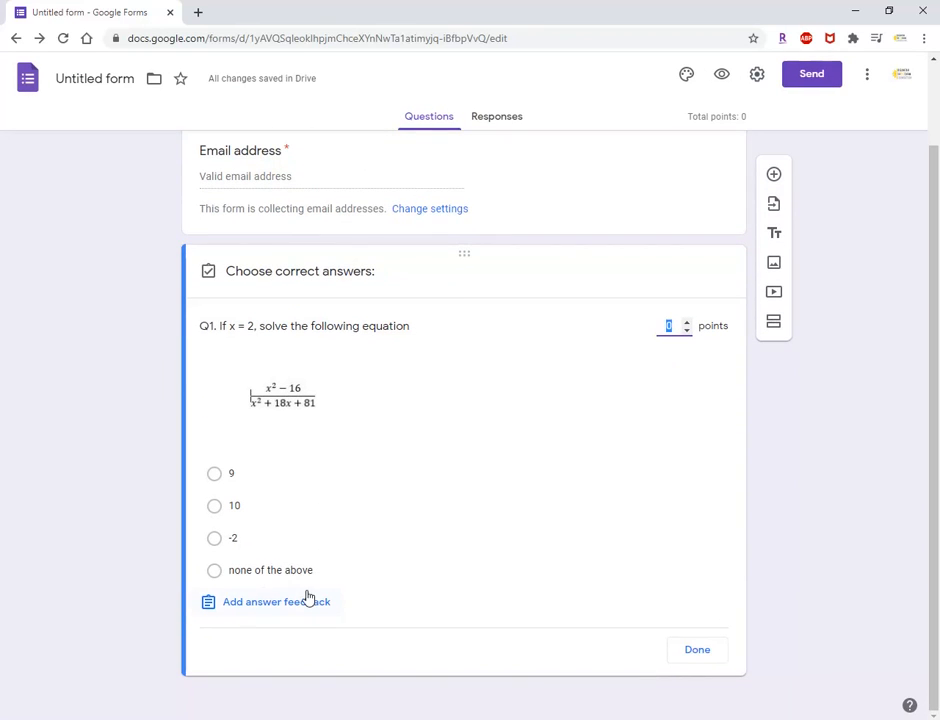
left_click(215, 571)
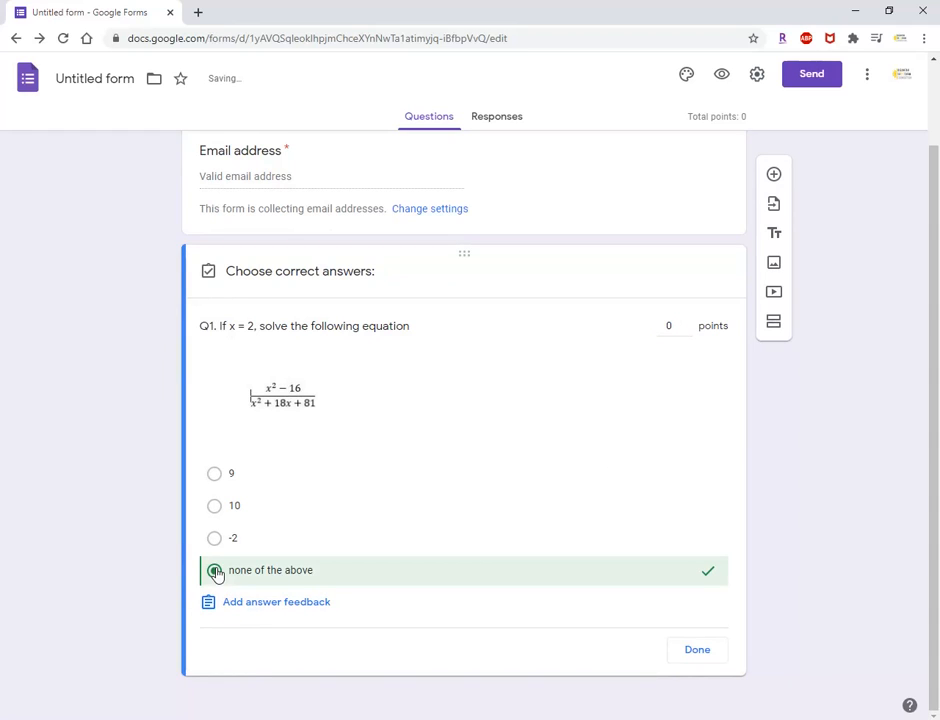
left_click(677, 326)
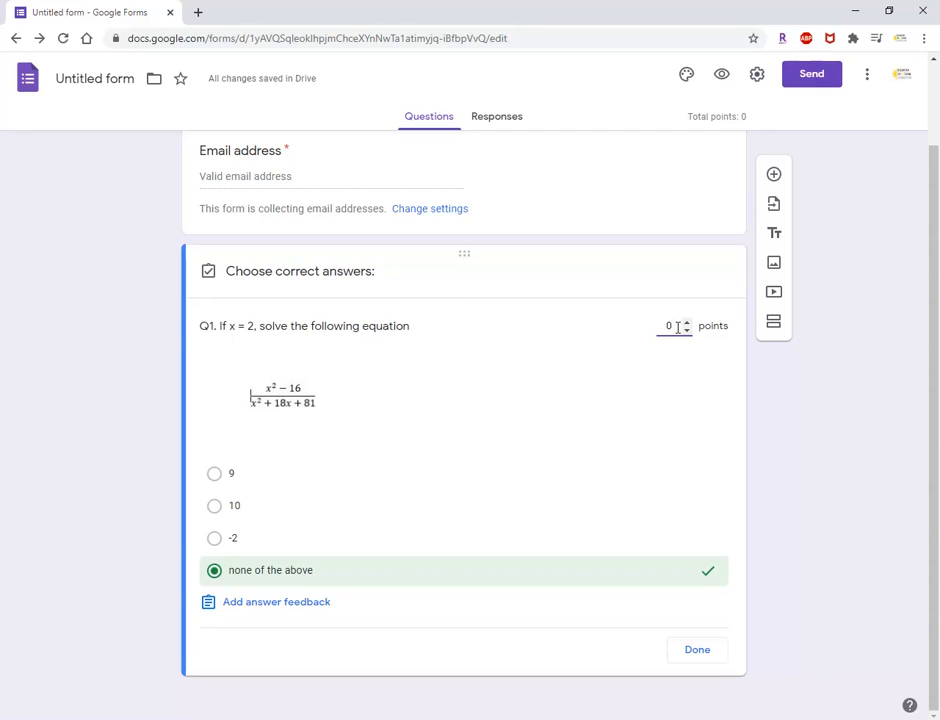
type("4")
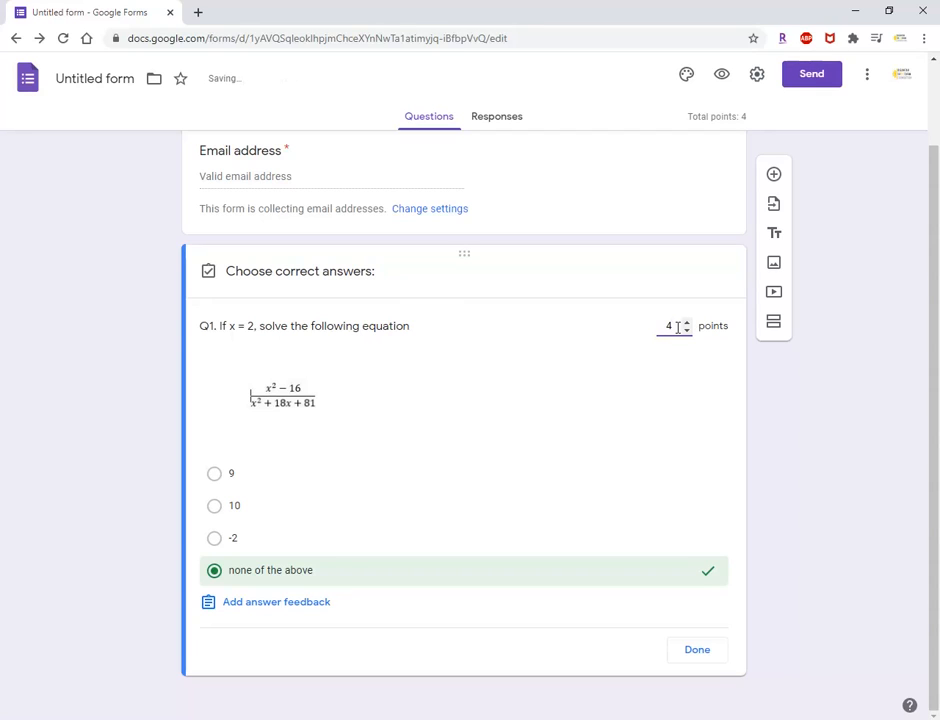
left_click(703, 656)
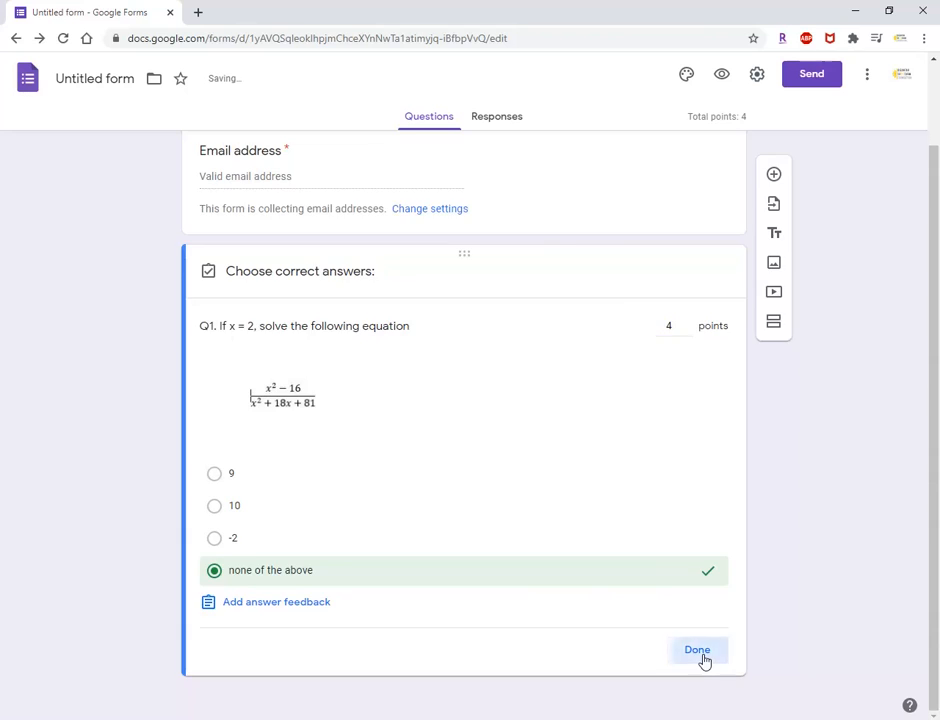
left_click_drag(933, 271, 938, 364)
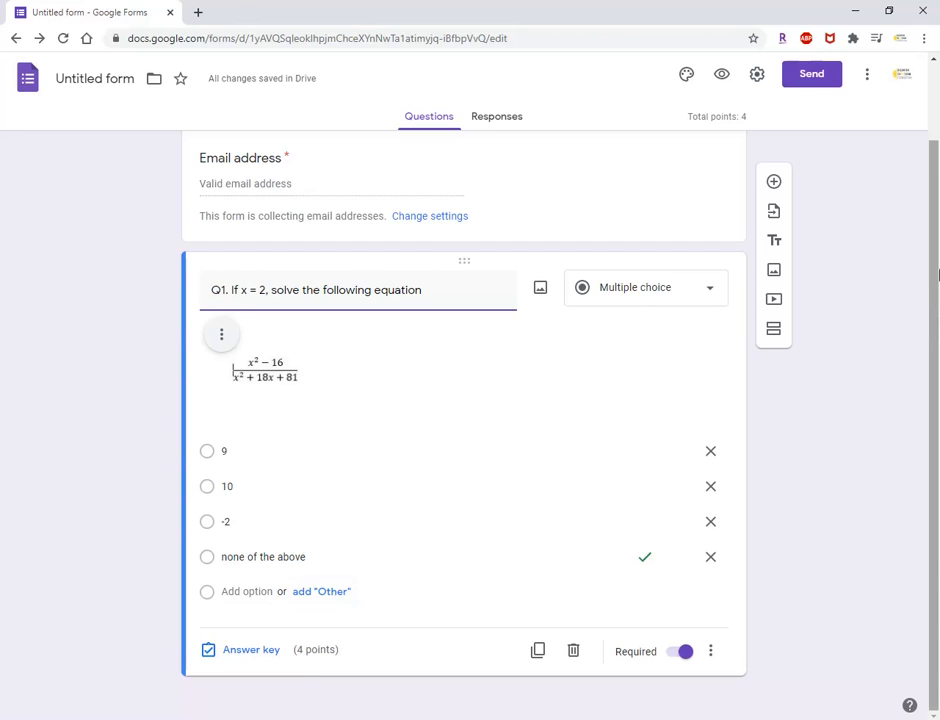
left_click_drag(936, 313, 935, 311)
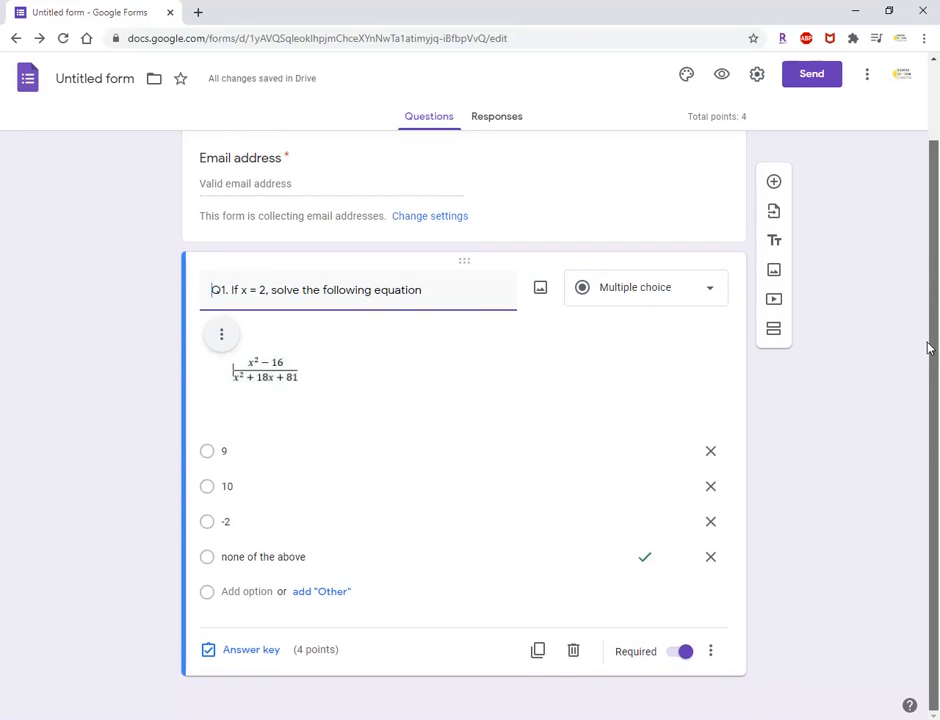
scroll(929, 346, "up", 1)
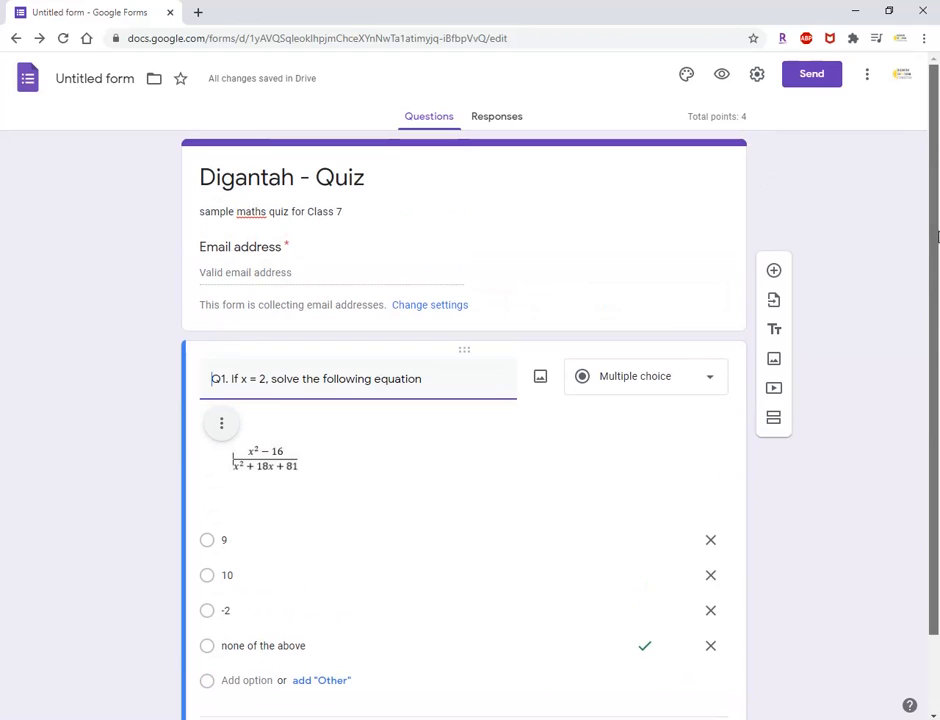
left_click(275, 276)
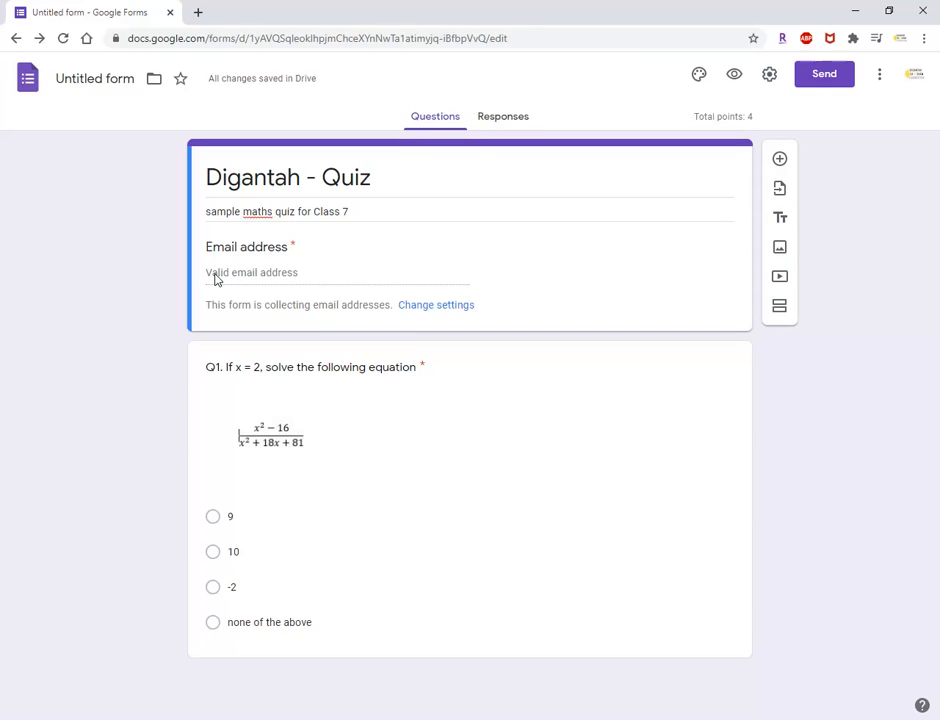
left_click(701, 518)
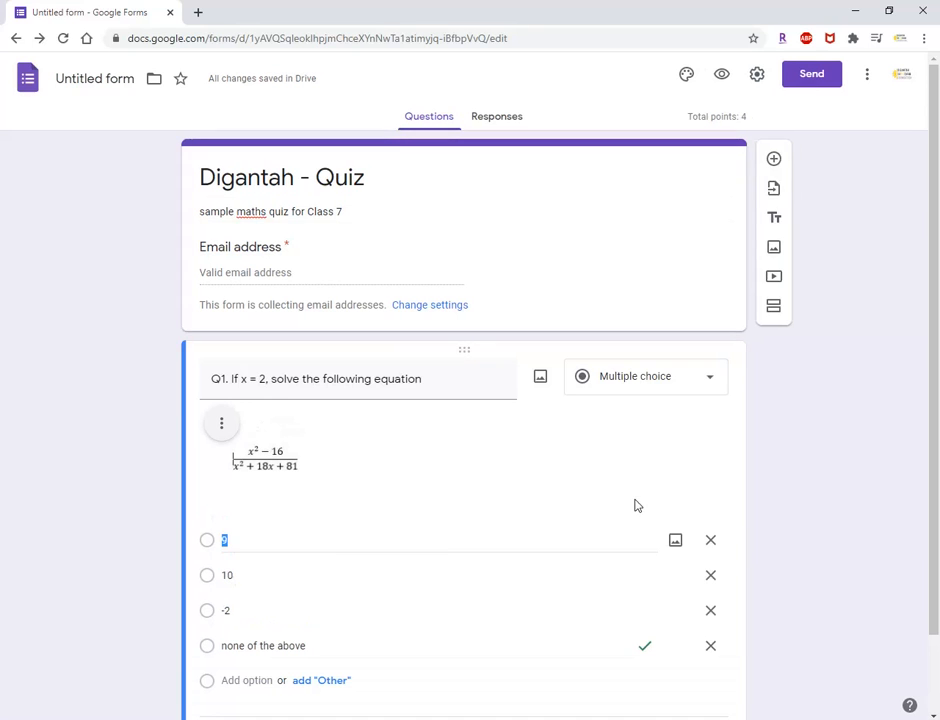
Add a new question below question 1 and start its title with "Q2.".
scroll(932, 402, "down", 1)
left_click(893, 538)
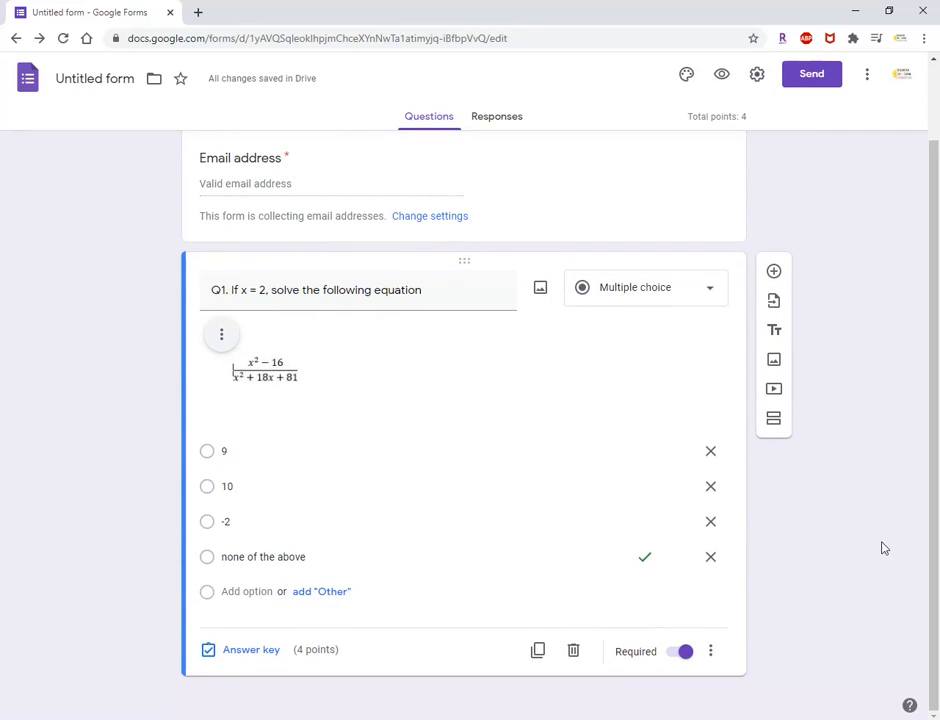
left_click(774, 276)
left_click_drag(938, 346, 936, 399)
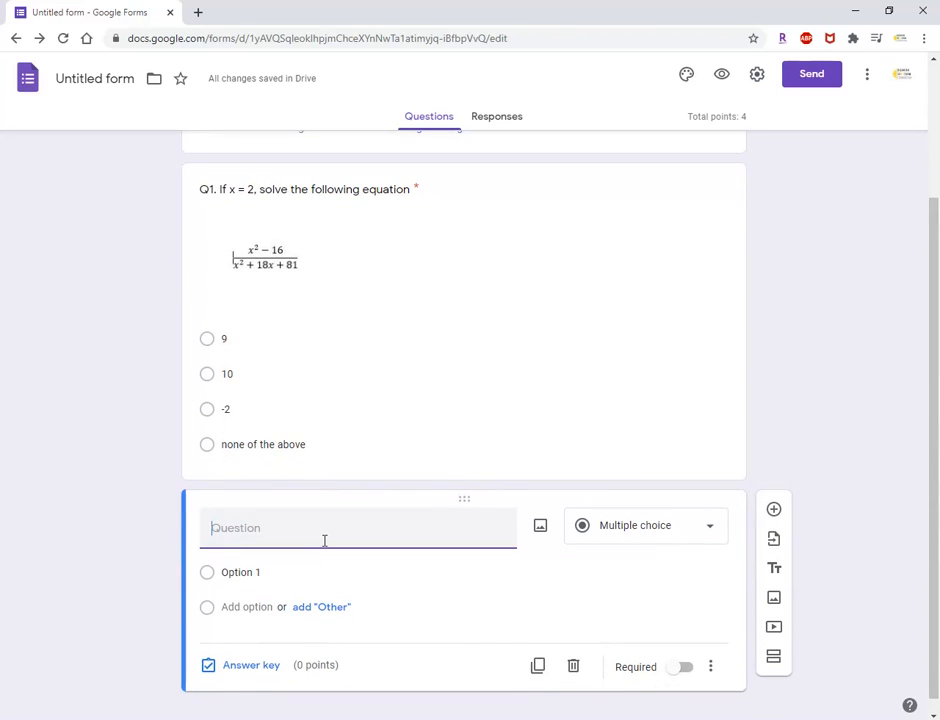
type("Q2.")
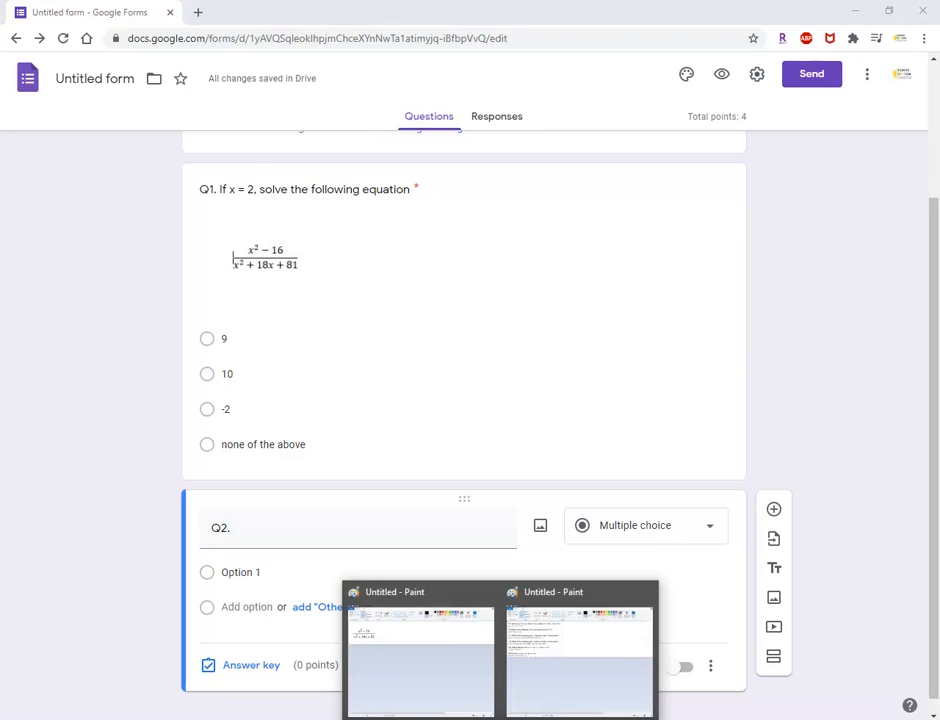
Check question 175 in the Paint image and extend the form's second title with "How many terms are there in the expression".
left_click(569, 682)
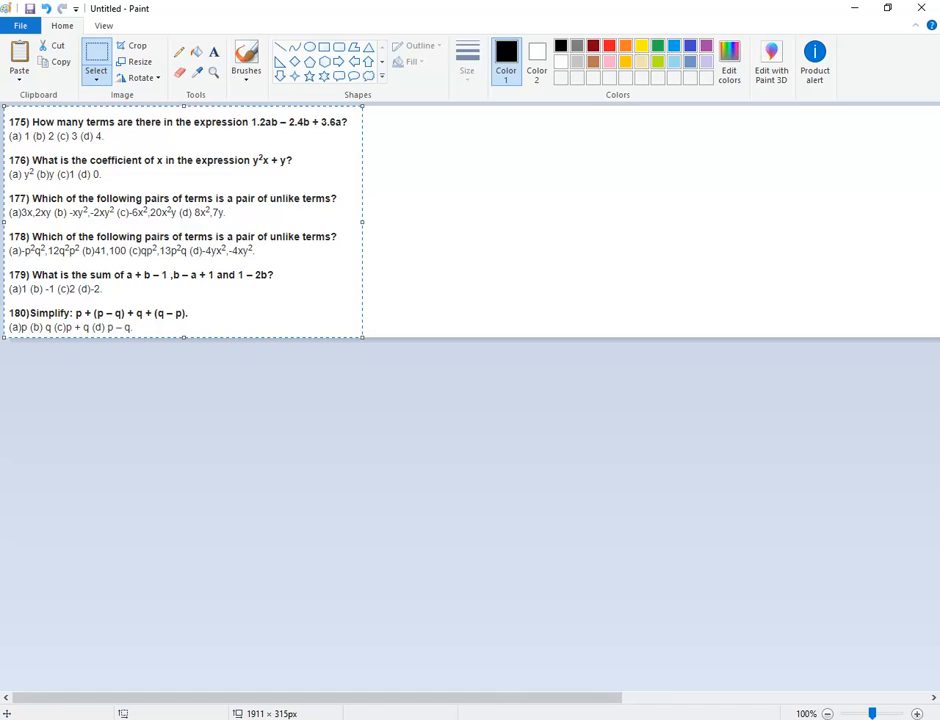
mouse_move(413, 716)
left_click(370, 719)
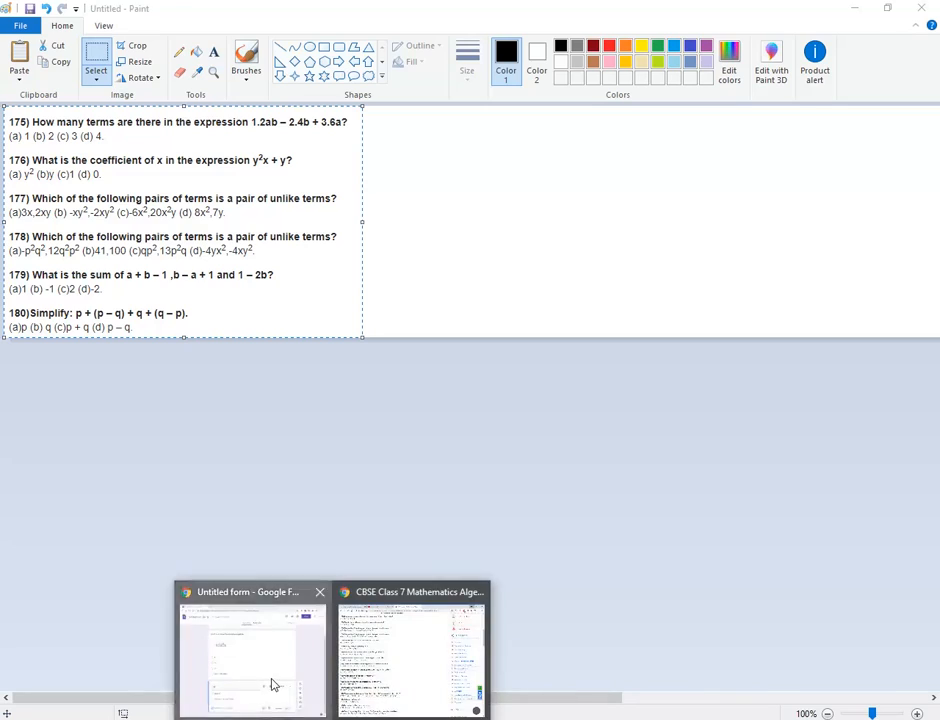
left_click(273, 682)
type("How man")
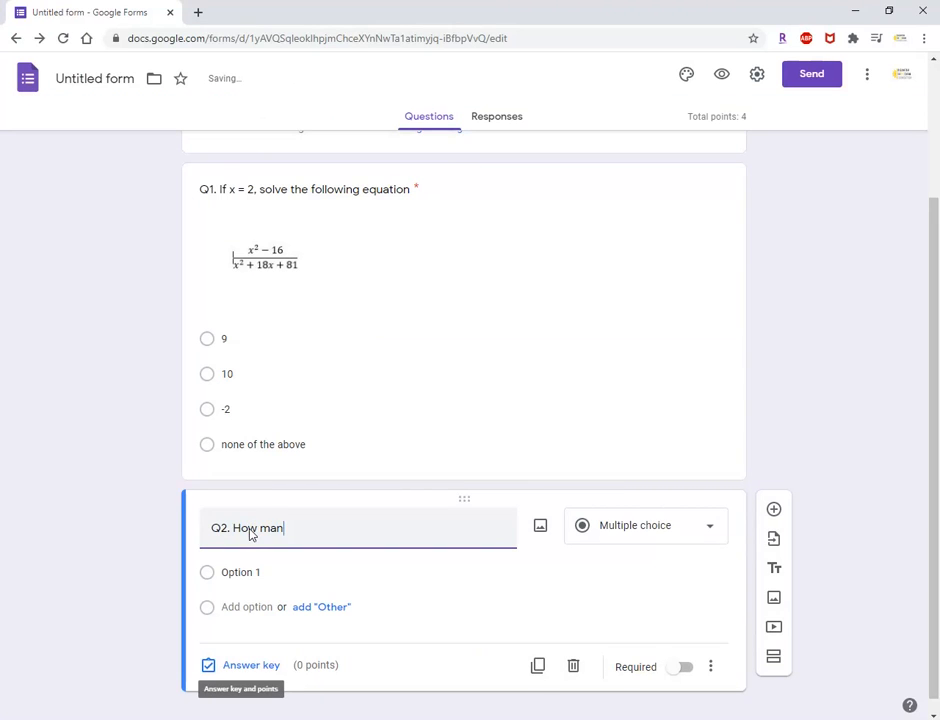
type("y terms are there in")
key("BackSpace")
key("BackSpace")
type("there in the ")
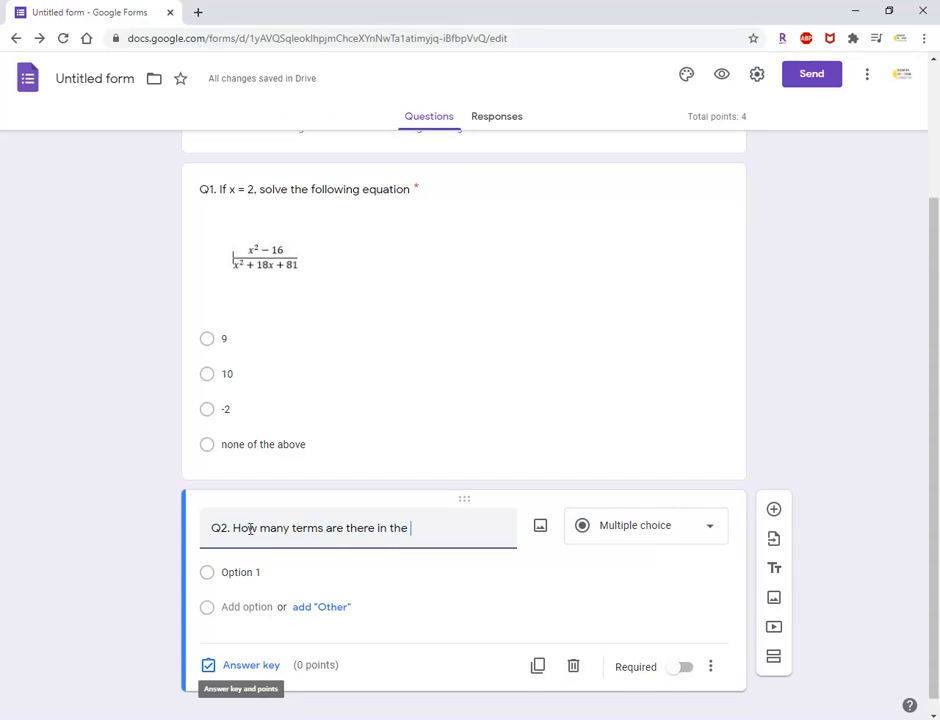
type("expression")
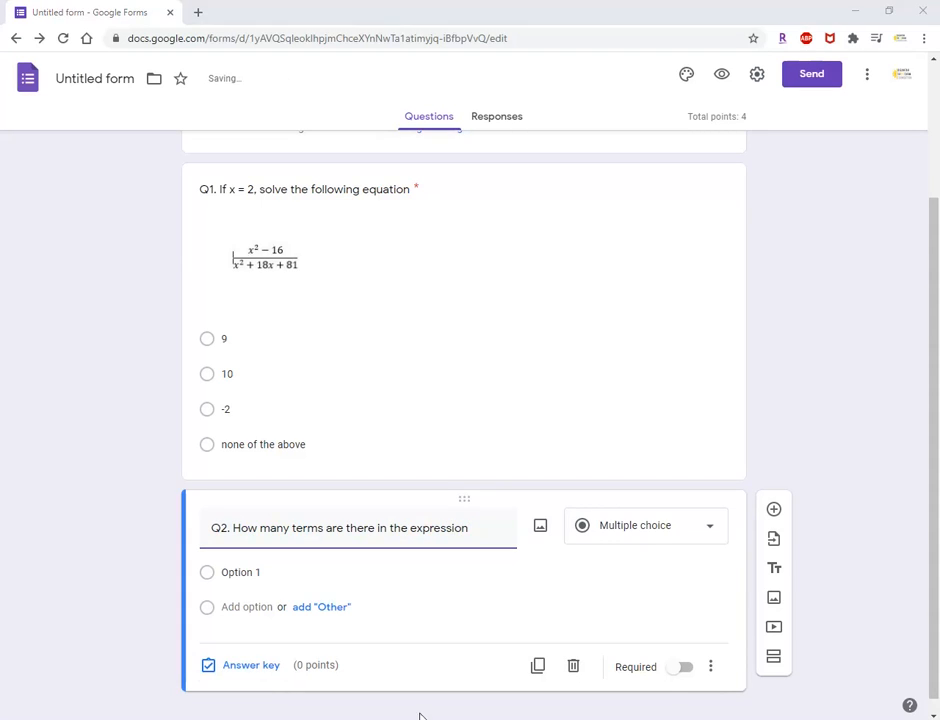
Recheck the expression in the Paint image and complete the second question's title with "1.2ab -2.4a +3.6b?".
mouse_move(541, 714)
left_click(581, 703)
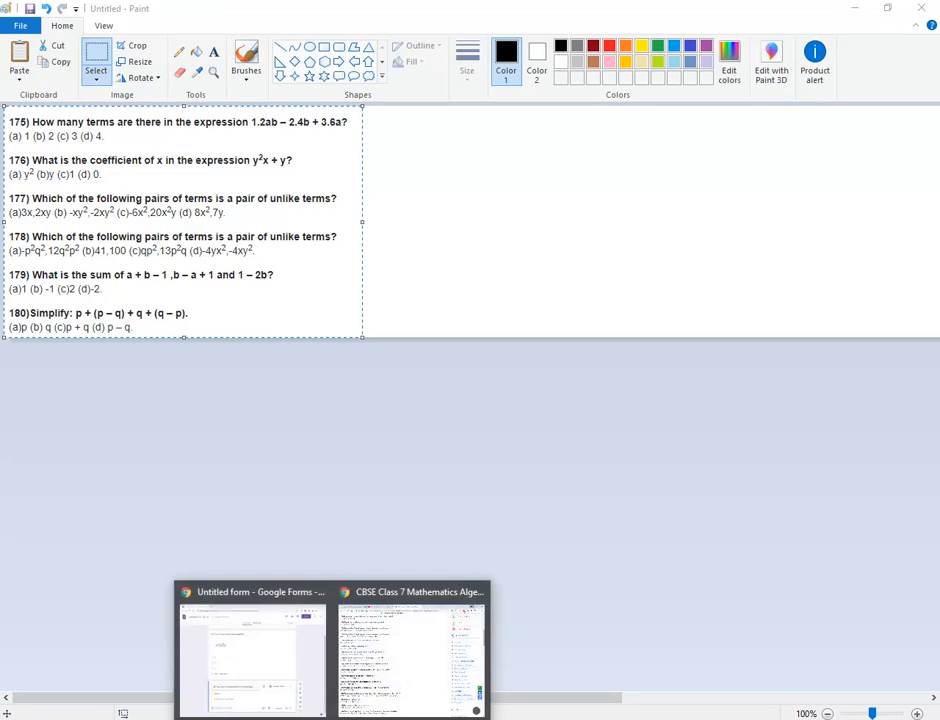
left_click(271, 671)
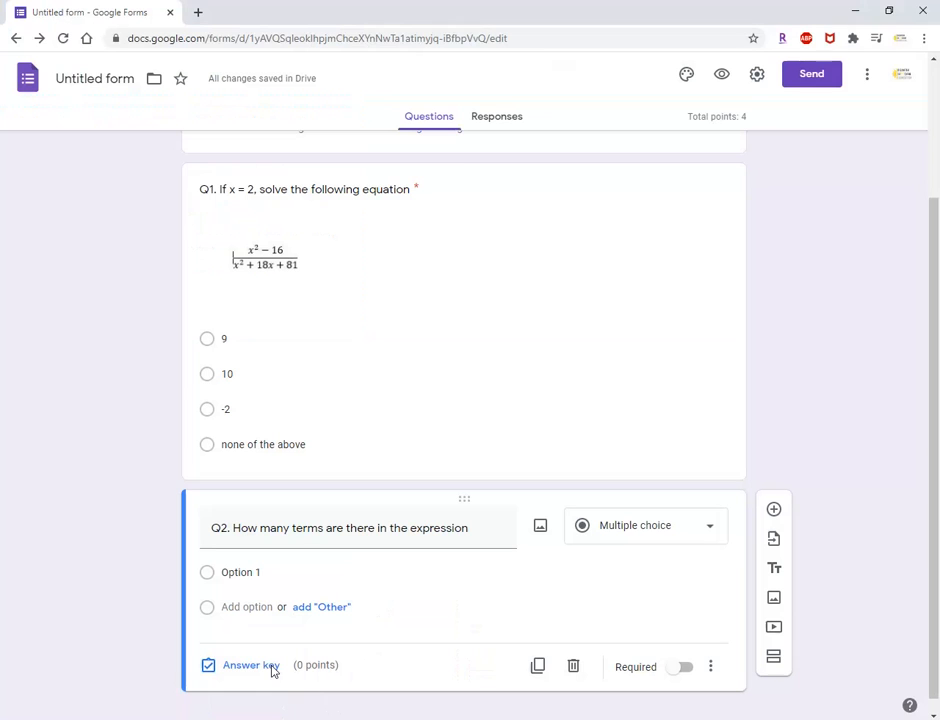
triple_click(488, 525)
left_click(488, 525)
type("1.")
type("2x ")
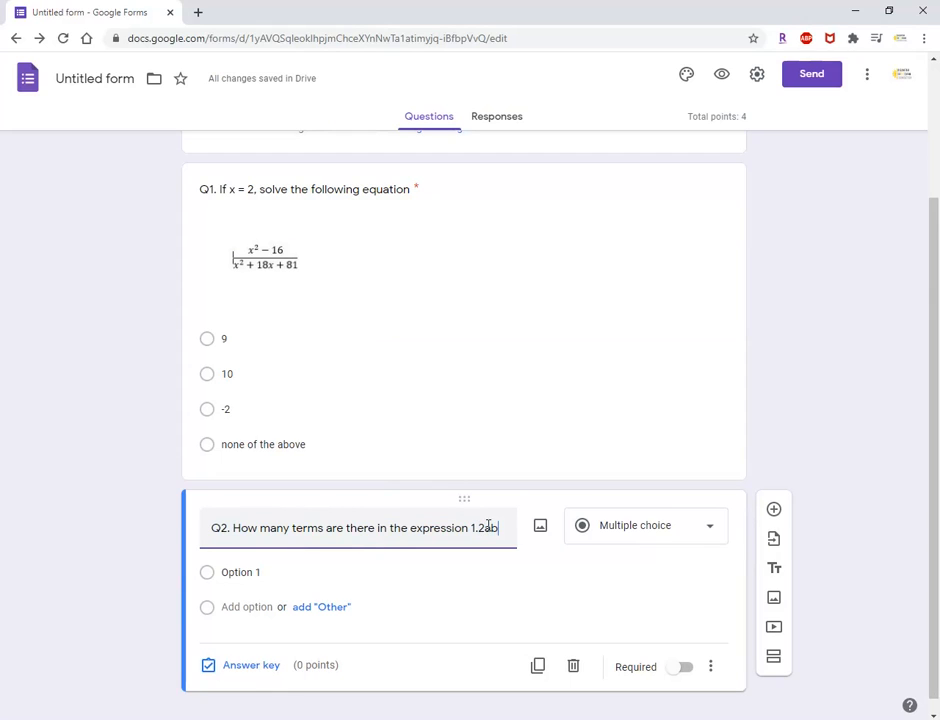
type("+")
key("BackSpace")
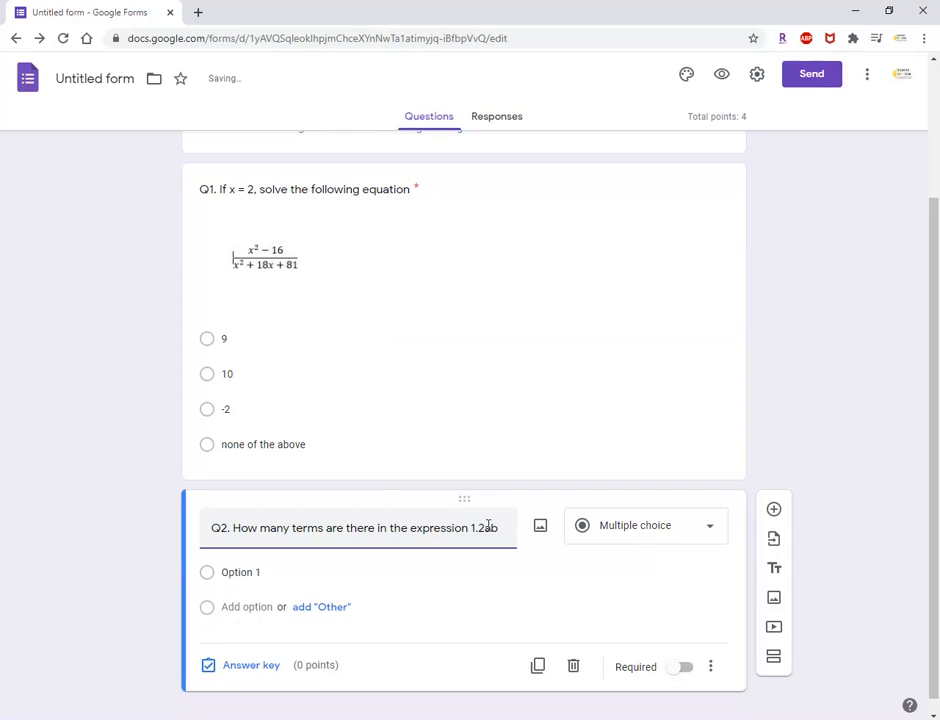
type("-")
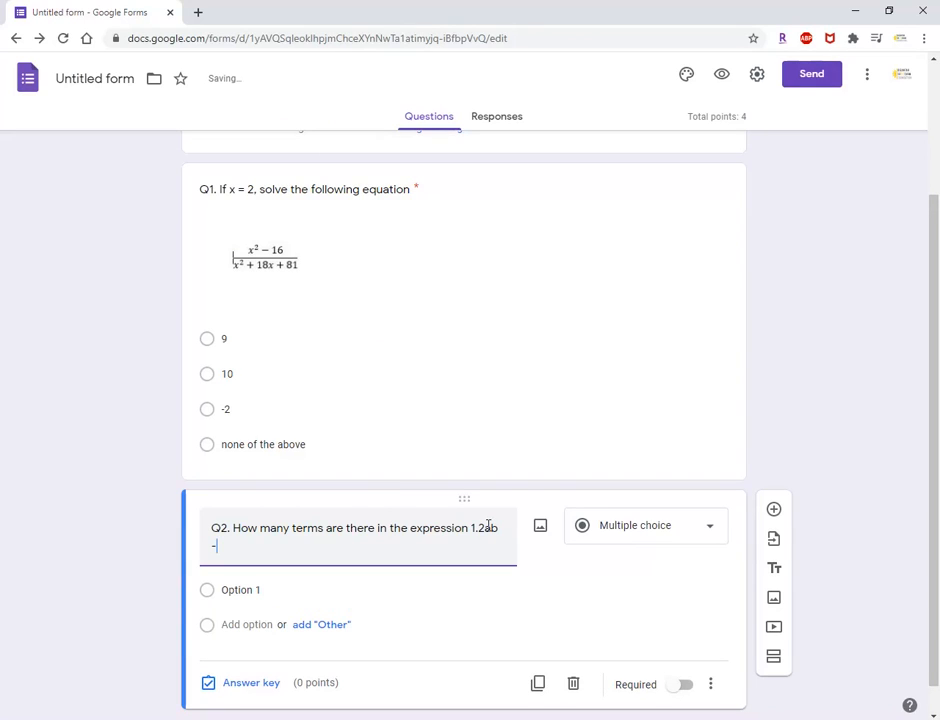
type("2.4a +3.6b?")
Switch the second question's Required setting on and back off.
scroll(580, 520, "down", 1)
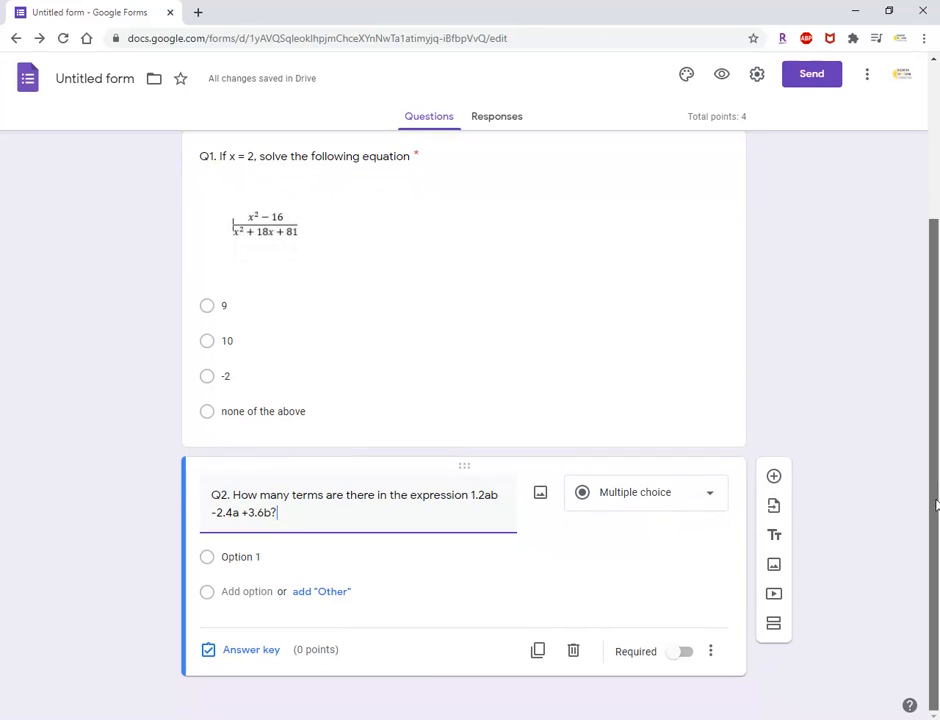
left_click(686, 652)
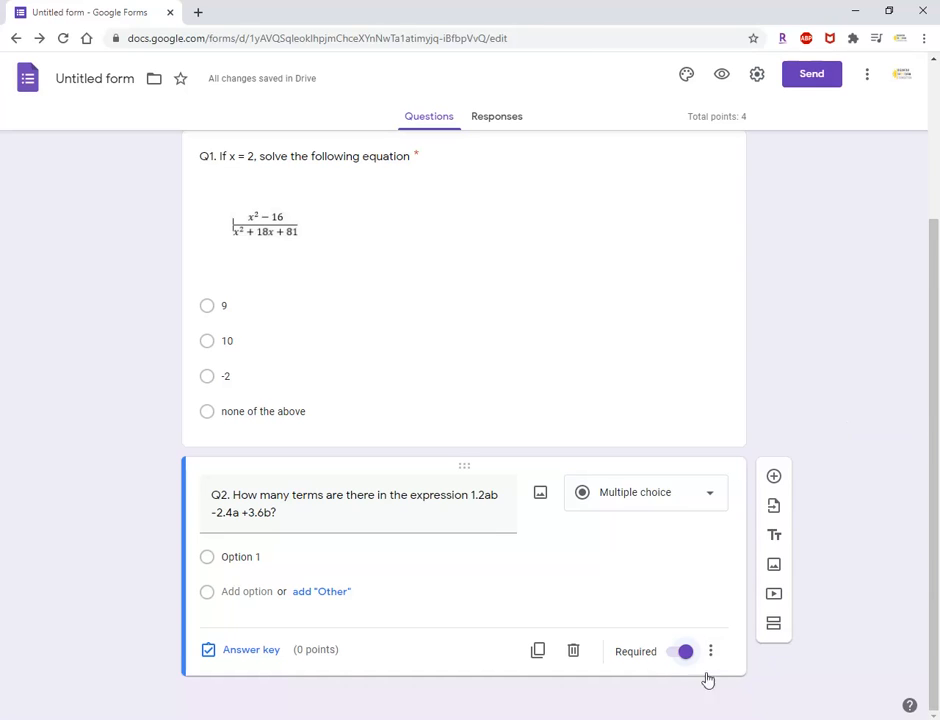
left_click(671, 656)
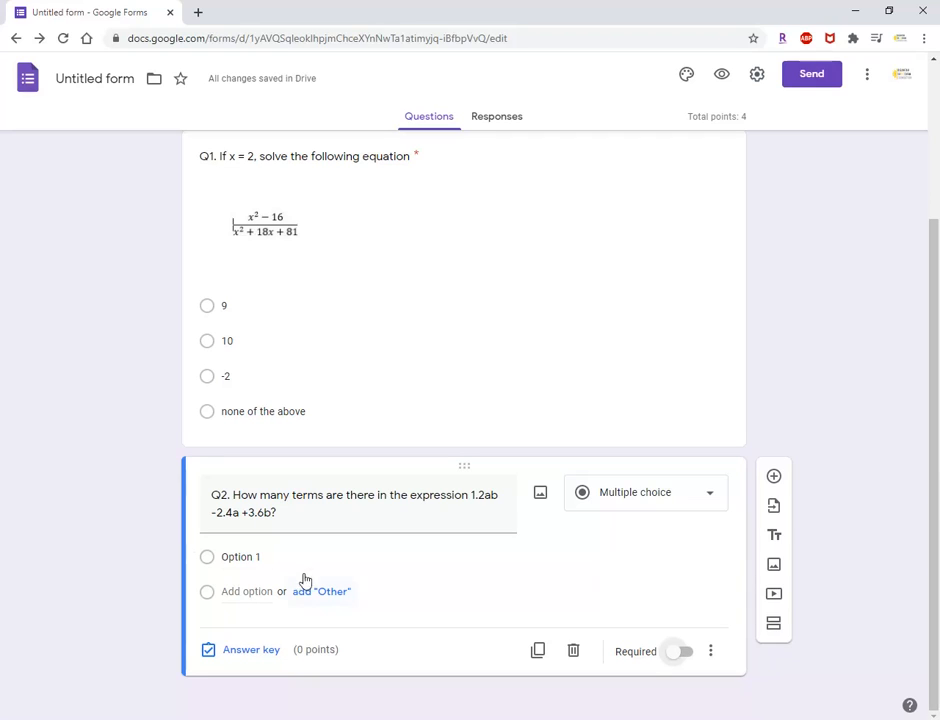
Check the answer choices in the Paint image and set the second question's first option to 1.
left_click(237, 558)
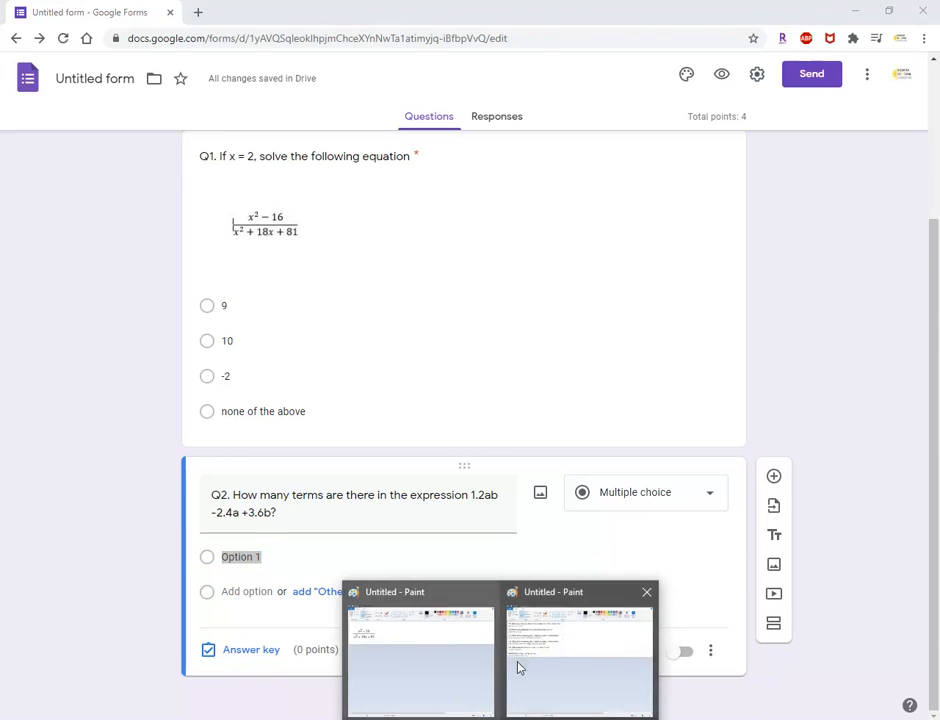
left_click(518, 666)
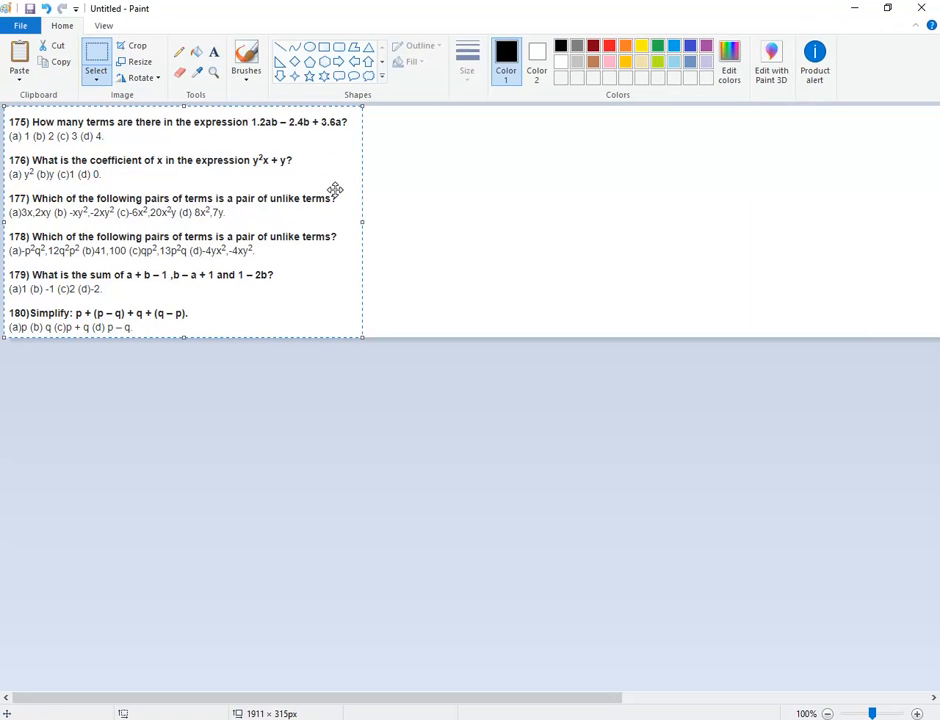
left_click(855, 9)
type("1")
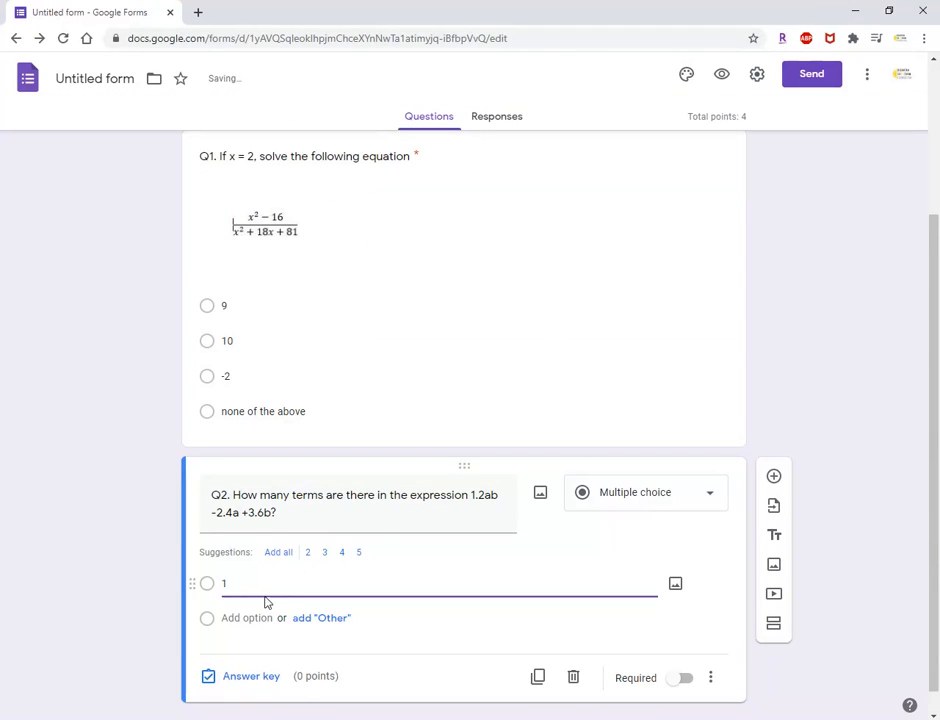
Add the suggested answers 2, 3 and 4 as further options of the second question.
left_click(307, 555)
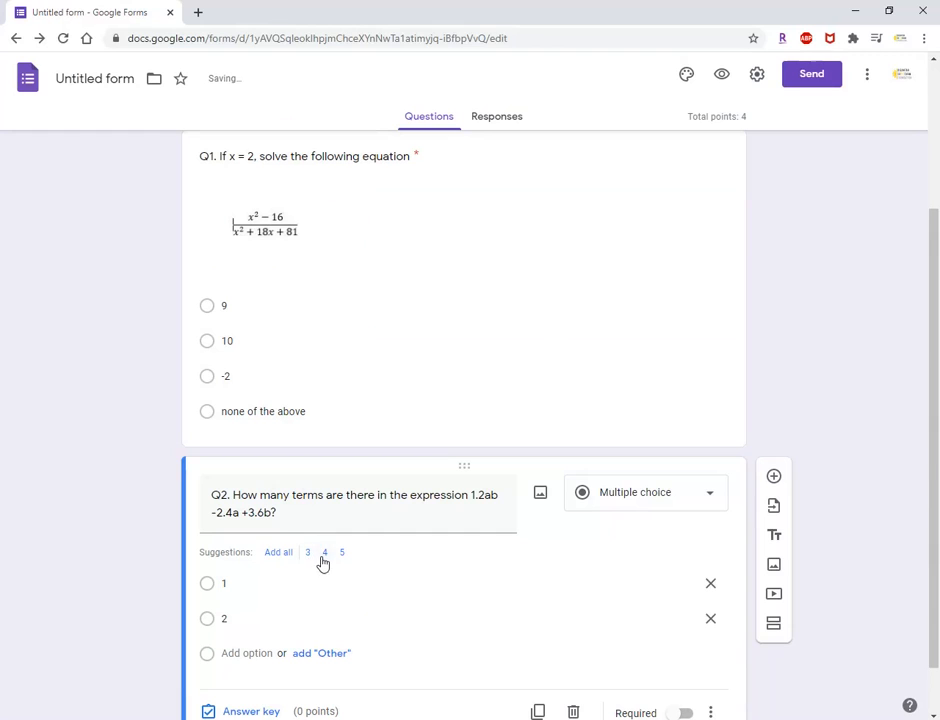
left_click(308, 556)
left_click(310, 560)
left_click_drag(936, 389, 938, 411)
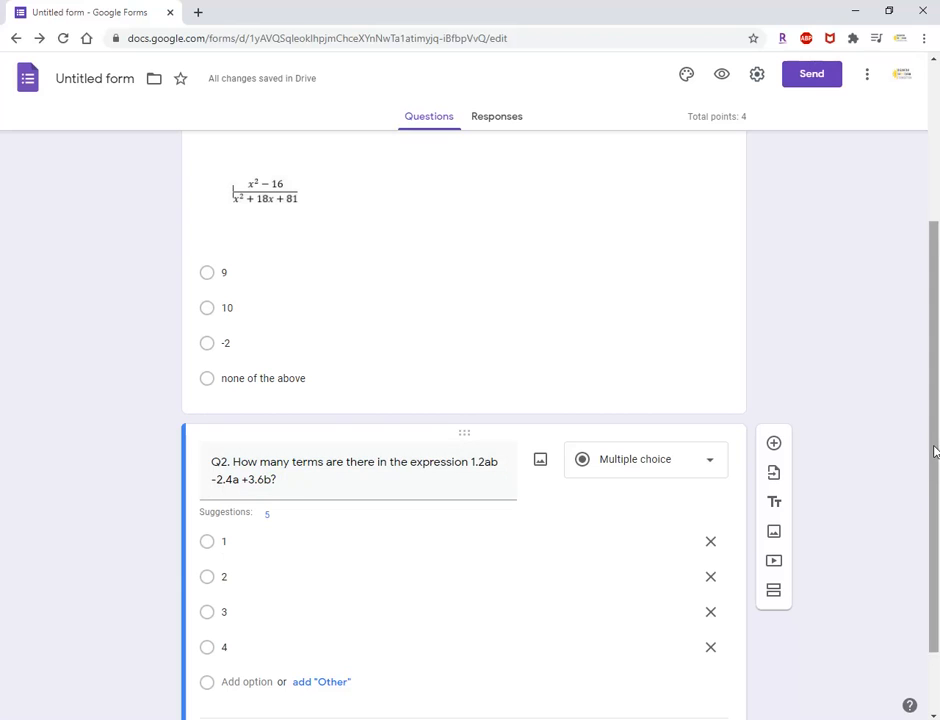
left_click_drag(933, 449, 937, 476)
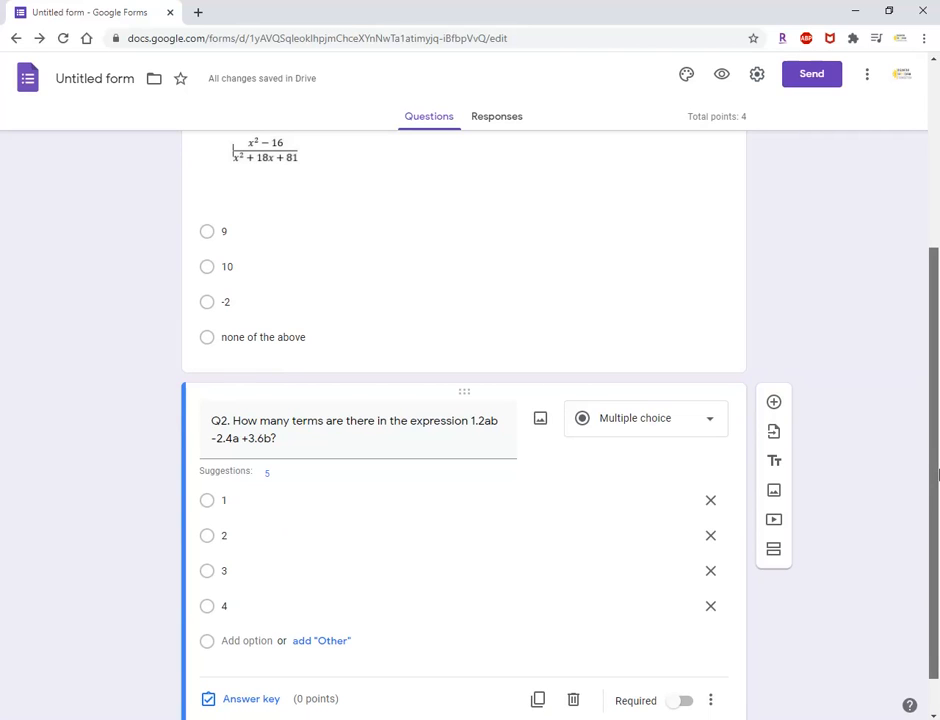
left_click_drag(937, 475, 937, 506)
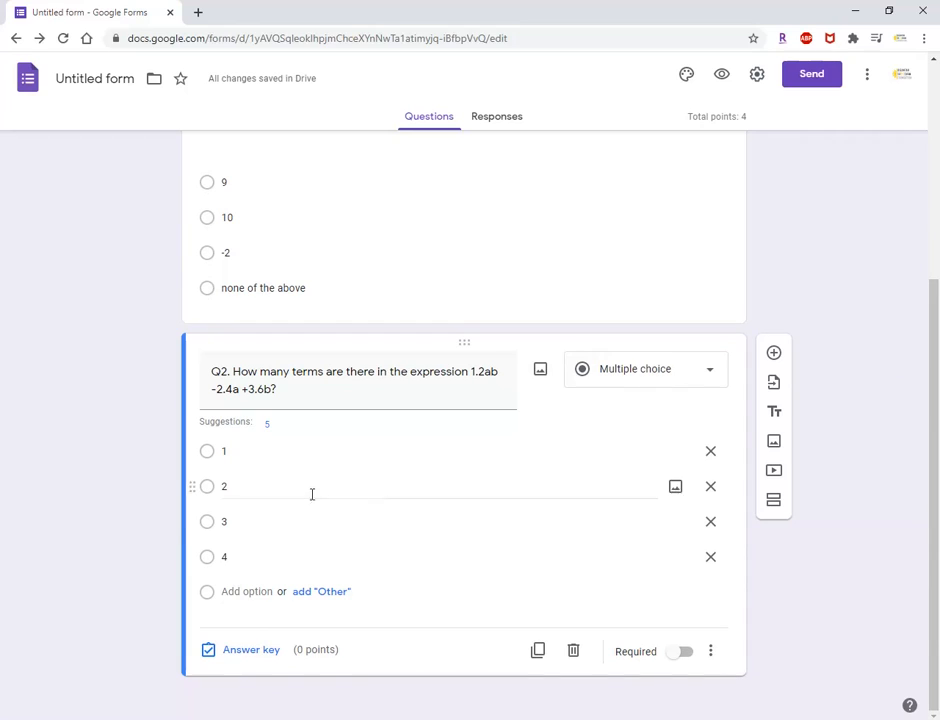
left_click(208, 527)
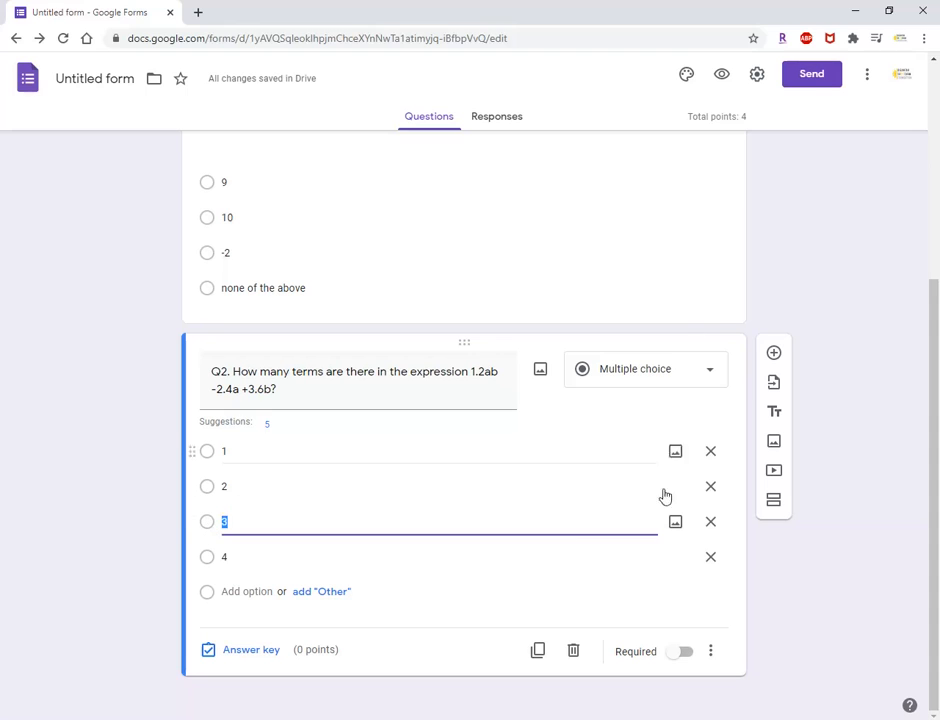
left_click(476, 604)
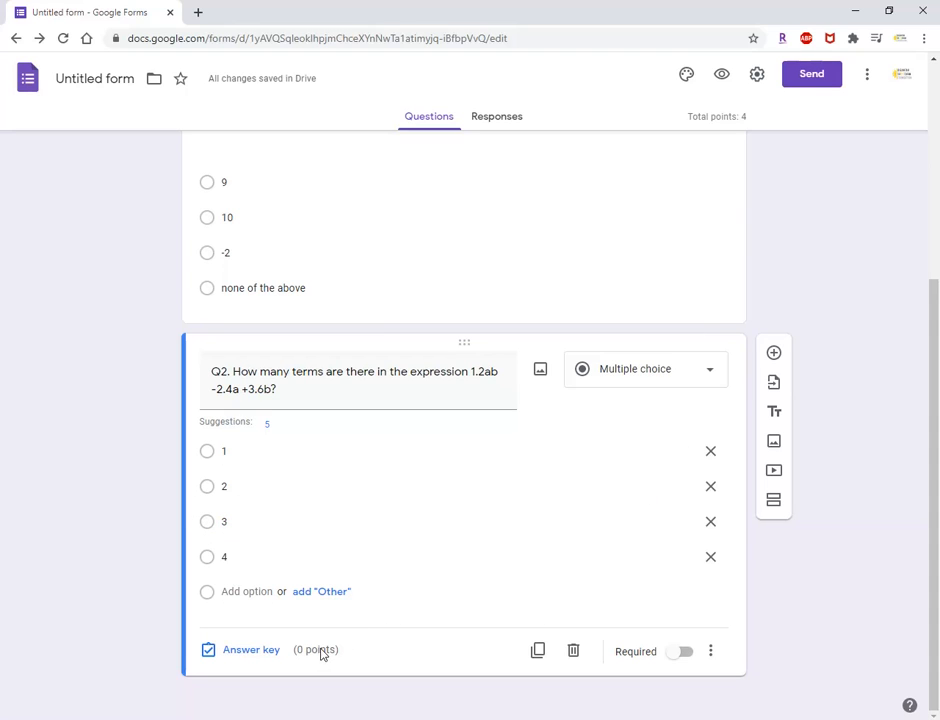
Set the second question's answer key to option 4, worth 2 points.
left_click(262, 652)
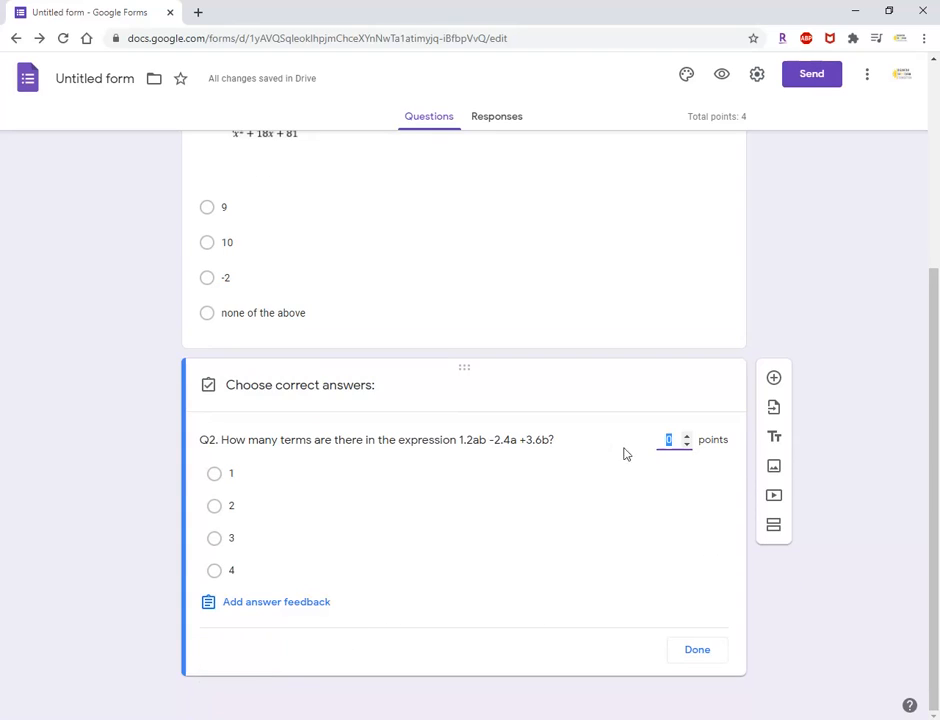
left_click(214, 570)
left_click(669, 439)
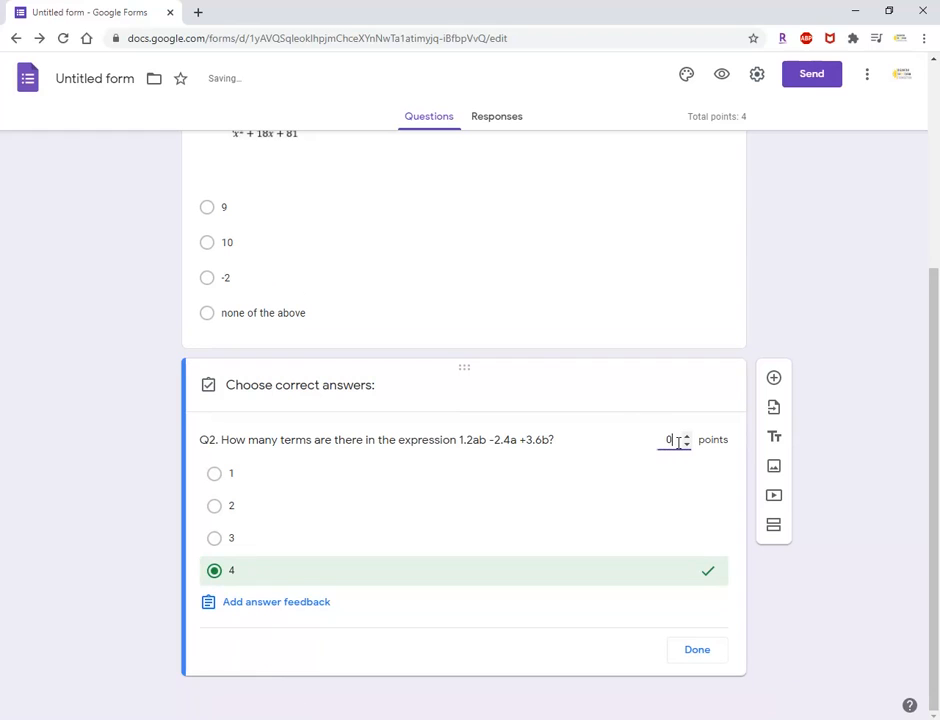
key("BackSpace")
type("2")
left_click(700, 651)
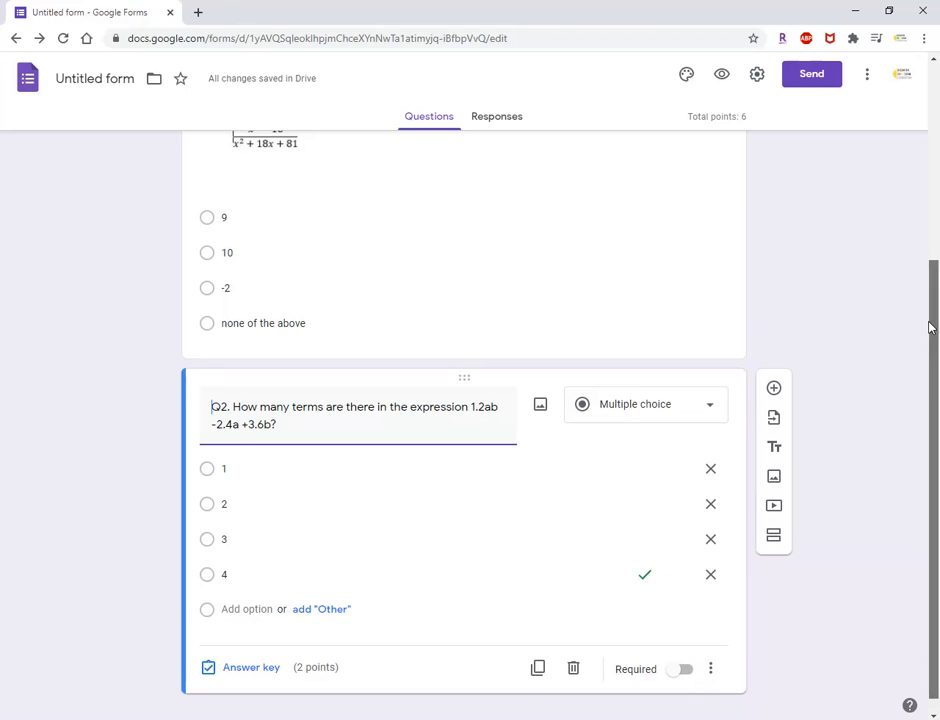
Open the form's email sending options and replace the message with "This is the maths quiz.".
left_click_drag(930, 327, 898, 292)
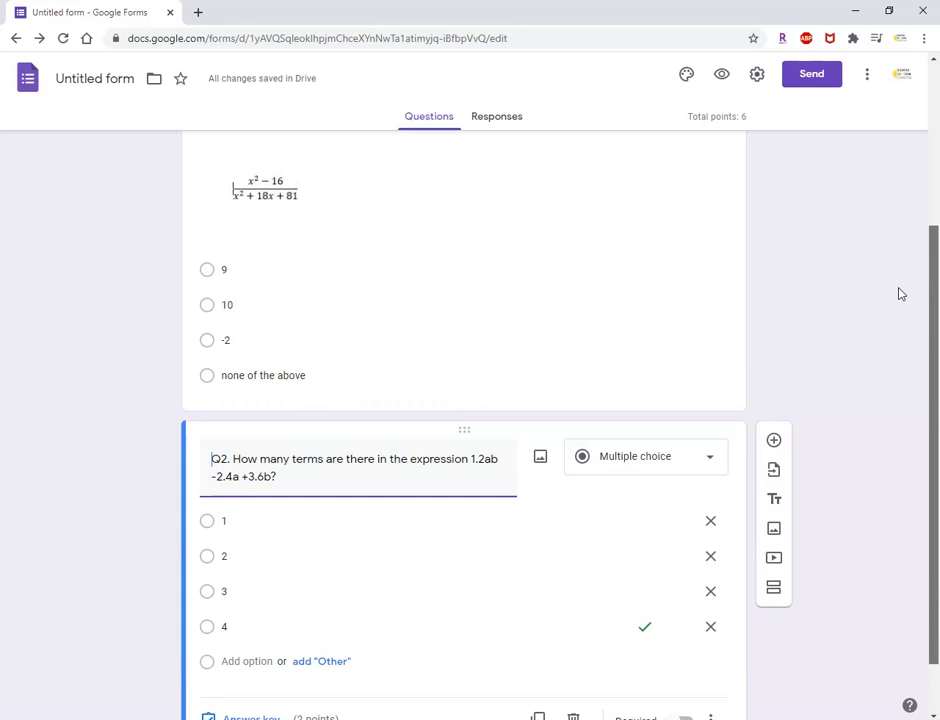
left_click_drag(898, 294, 902, 237)
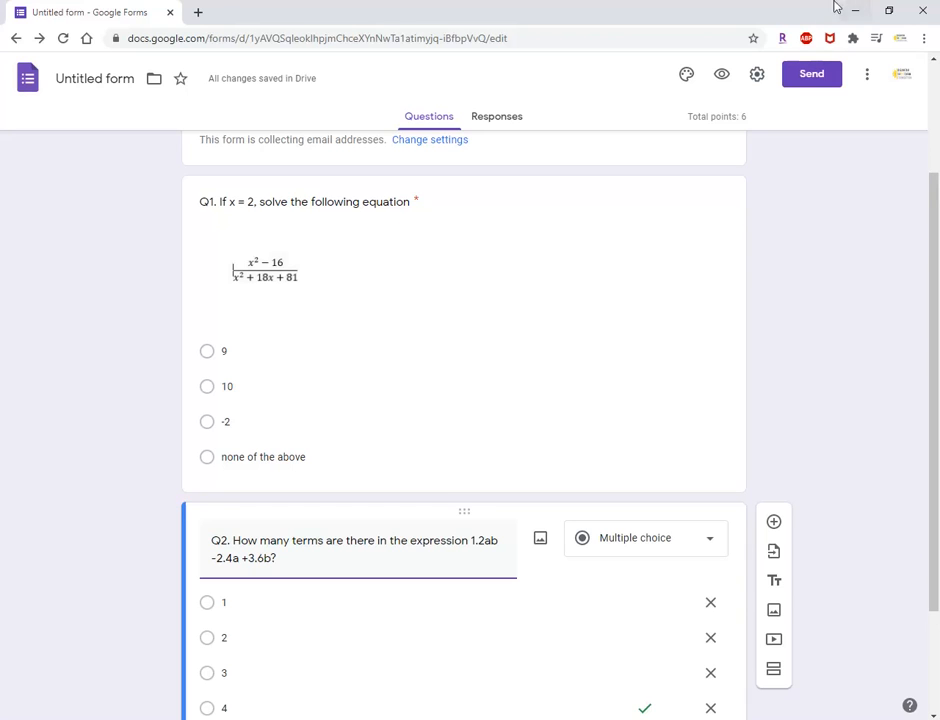
left_click(801, 80)
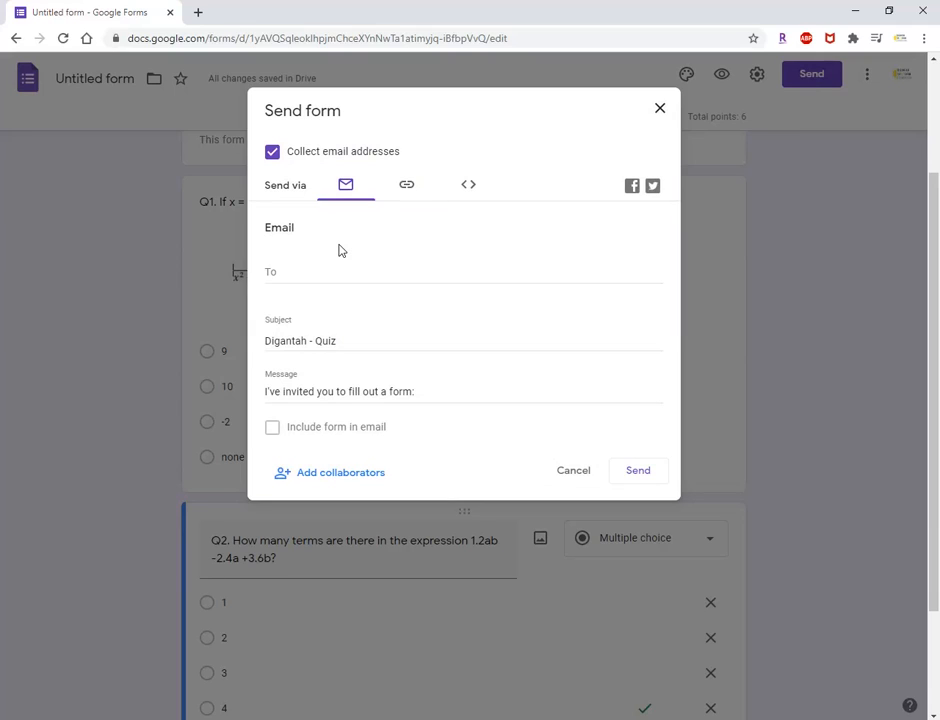
left_click(287, 273)
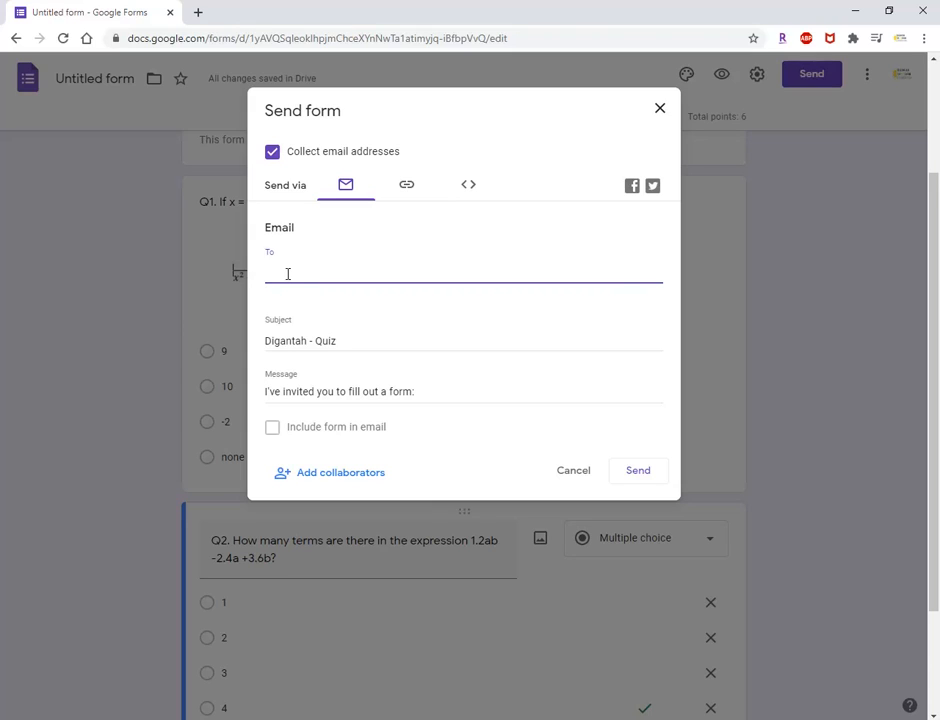
left_click_drag(428, 391, 252, 400)
type("This")
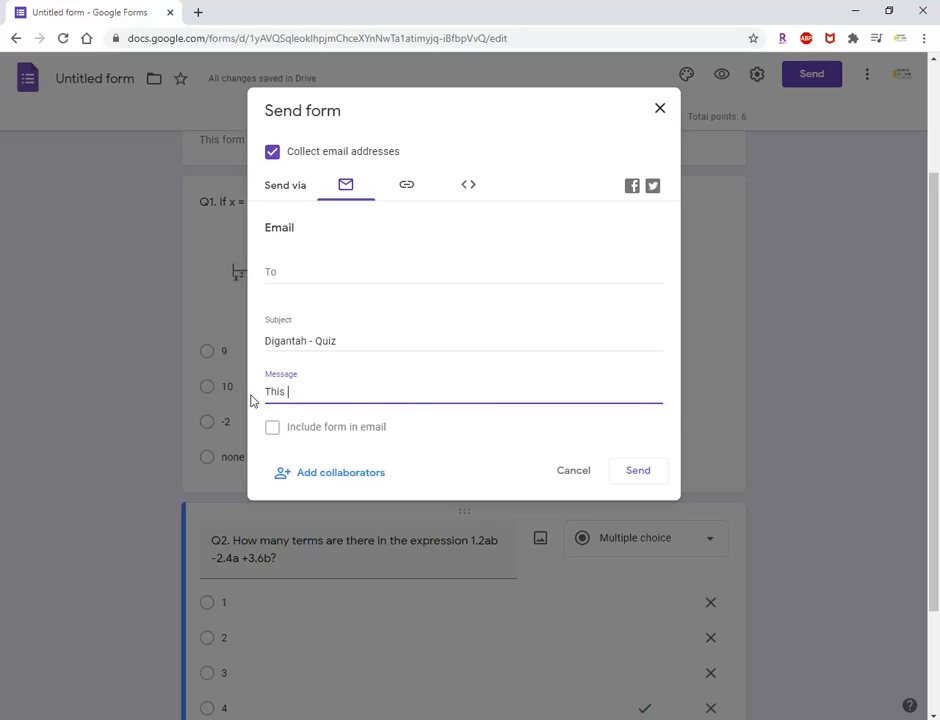
type("is the maths quiz.")
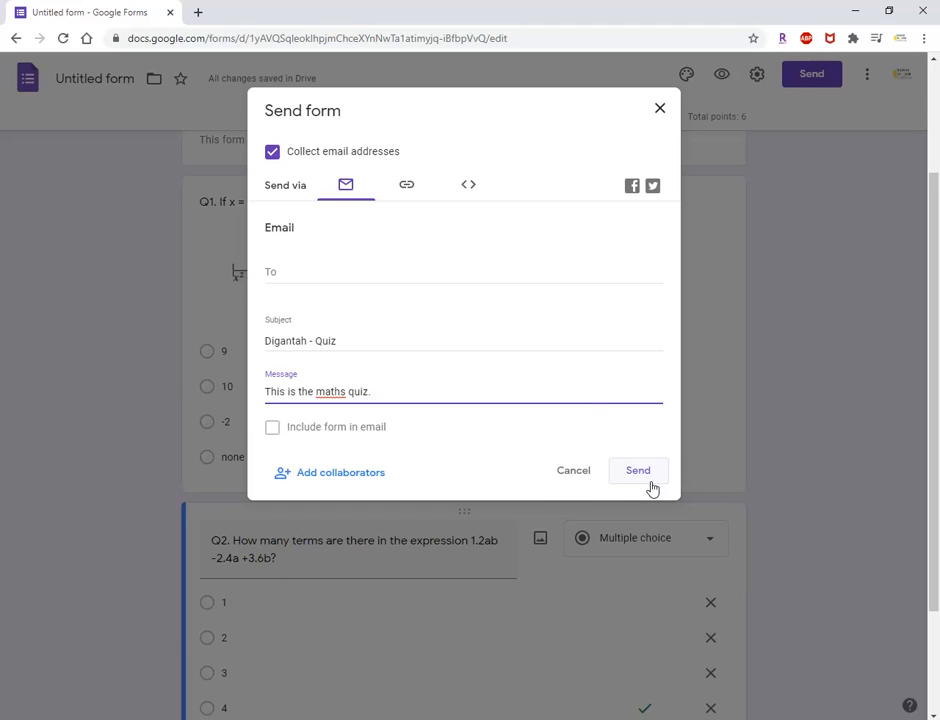
left_click(287, 271)
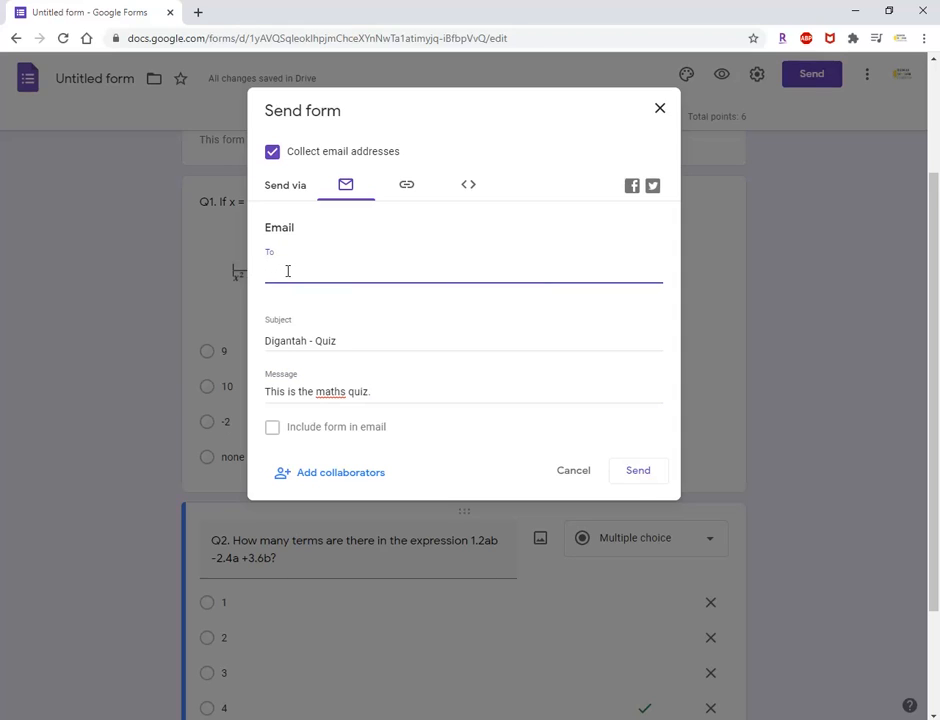
left_click(276, 428)
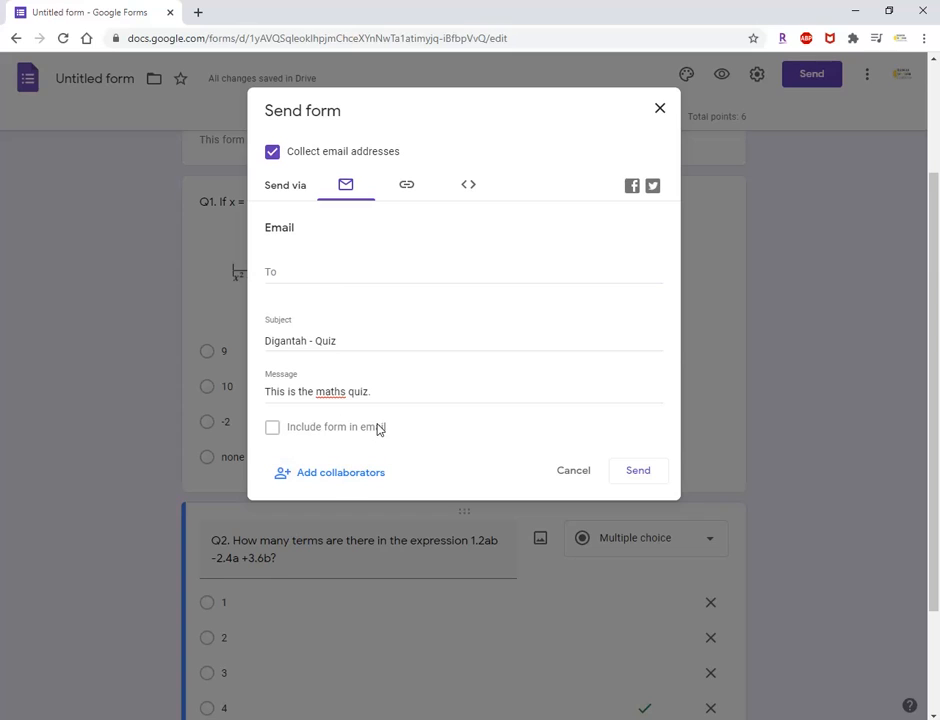
Examine the form's collaborator sharing options and suggested contacts, and close them without adding any editor.
left_click(340, 473)
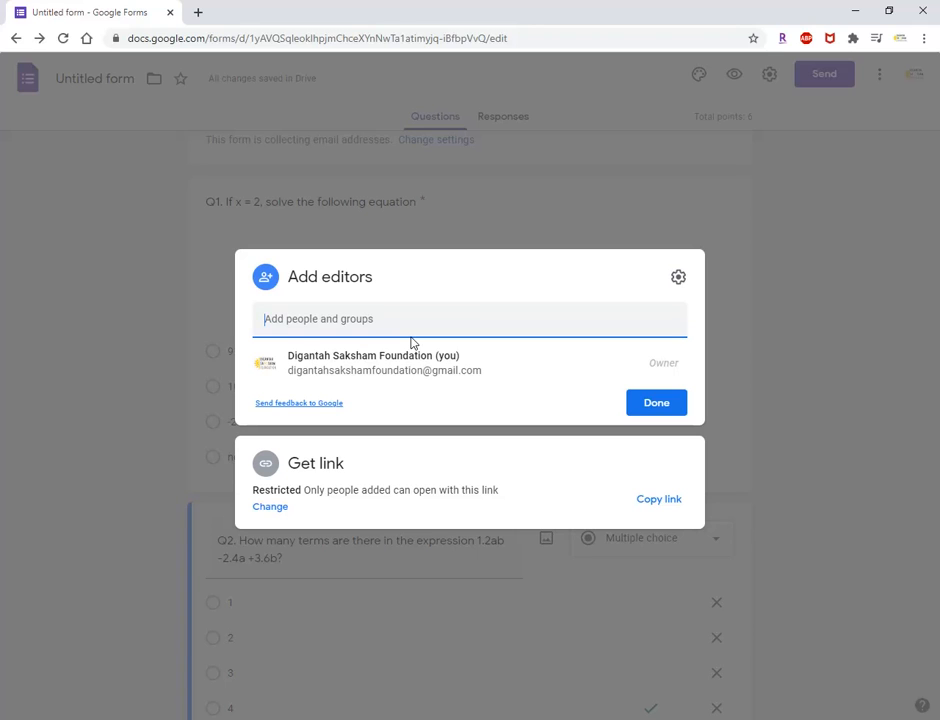
left_click(380, 321)
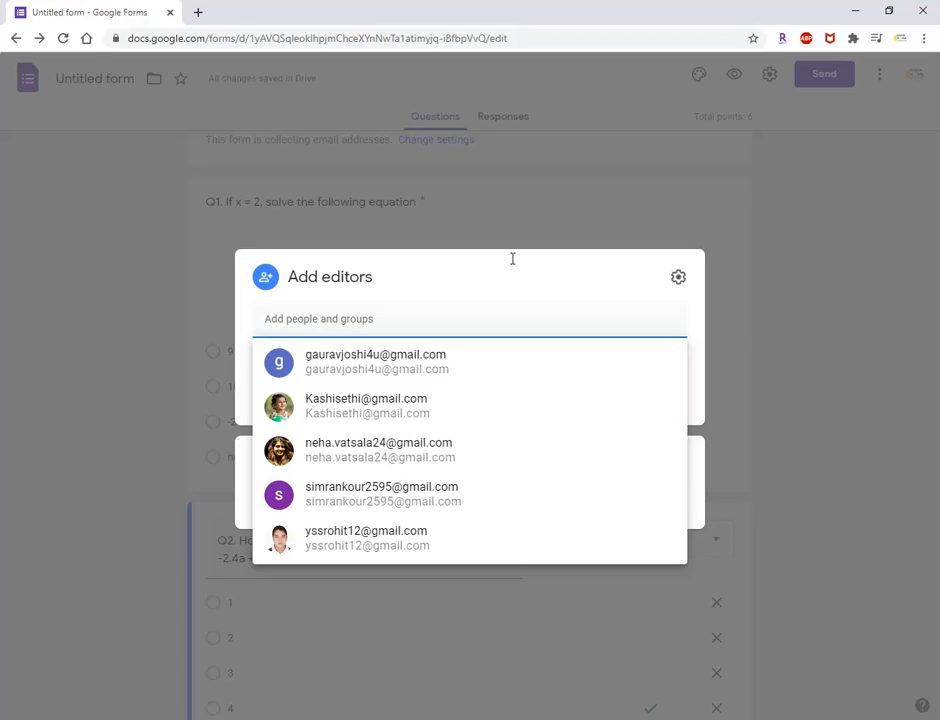
left_click(728, 320)
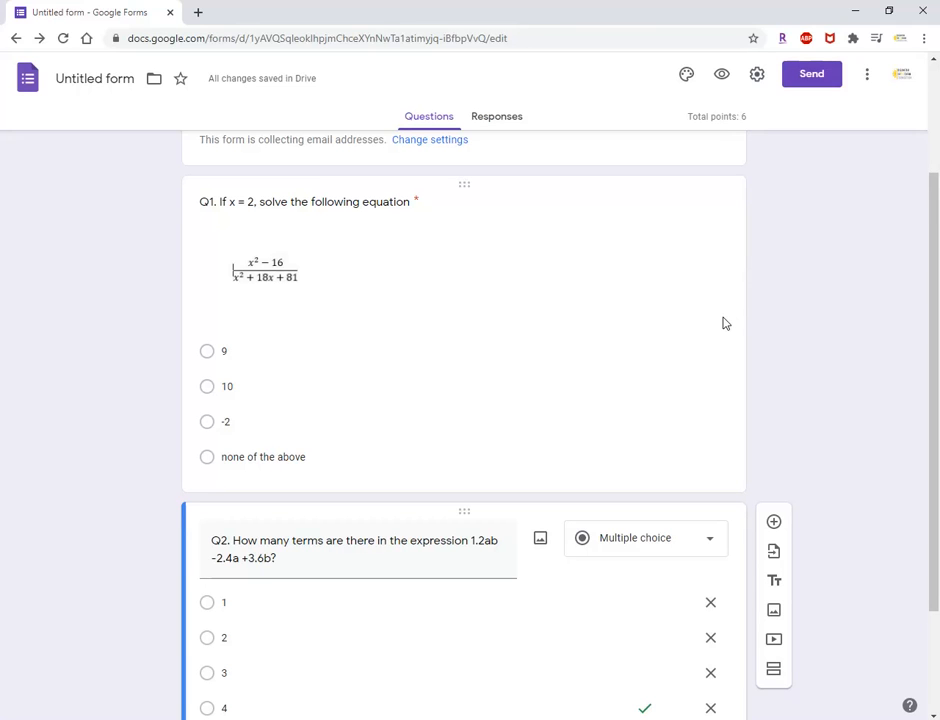
left_click(813, 80)
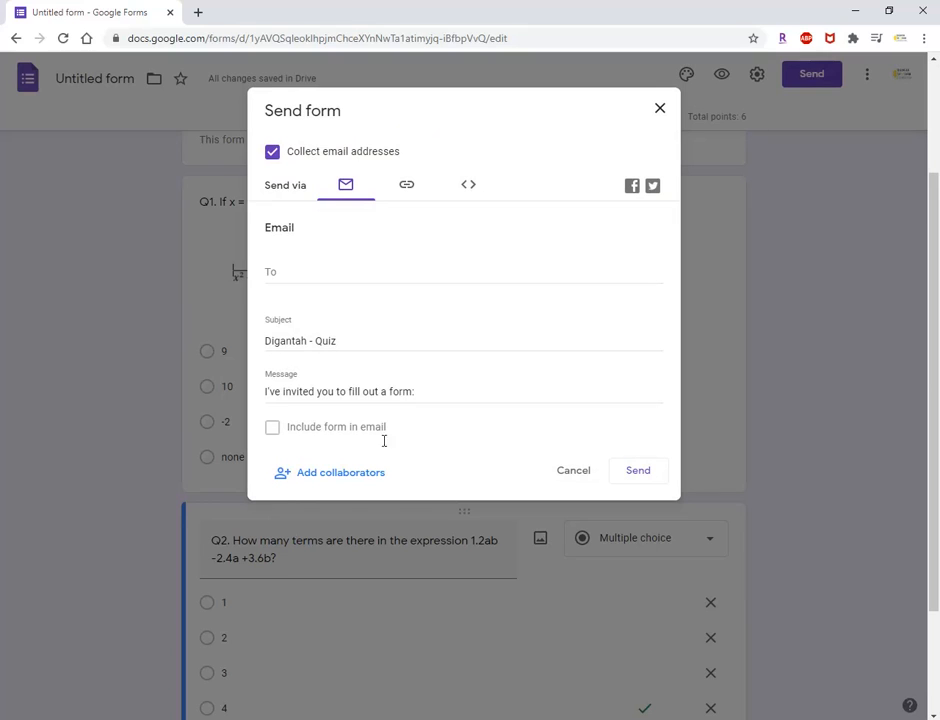
left_click(340, 474)
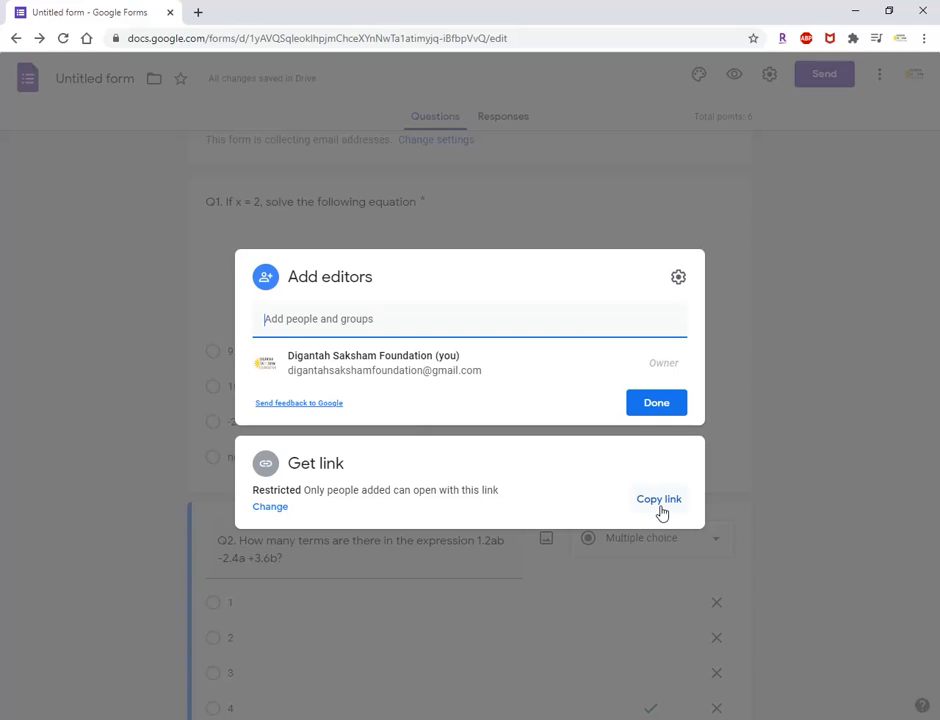
left_click(674, 415)
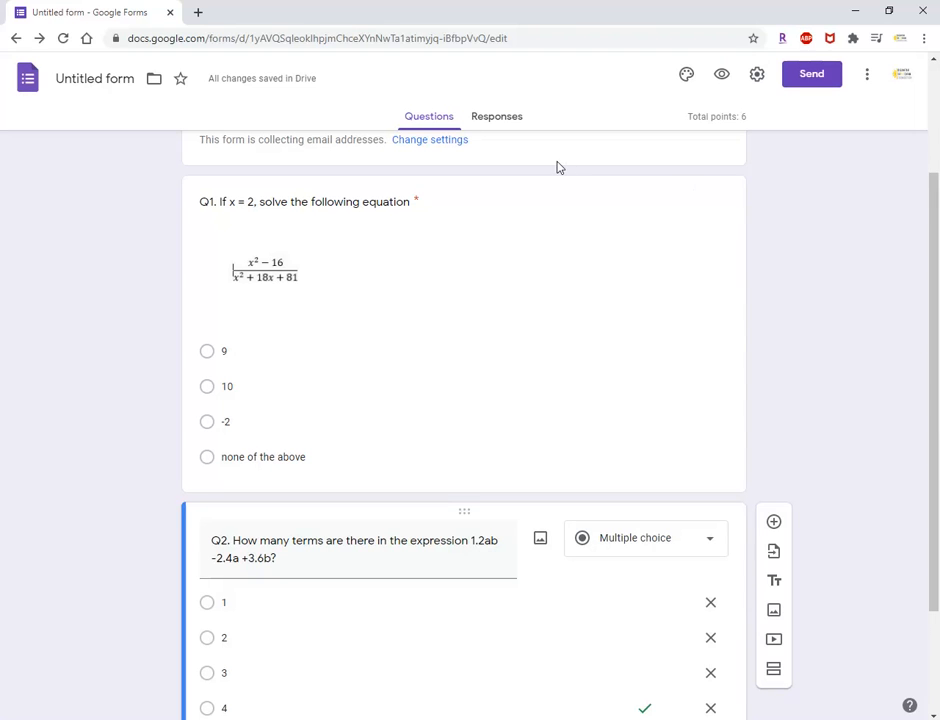
Create a new spreadsheet named "Untitled form (Responses)" for the form's responses and widen its Q1 column D.
left_click(500, 120)
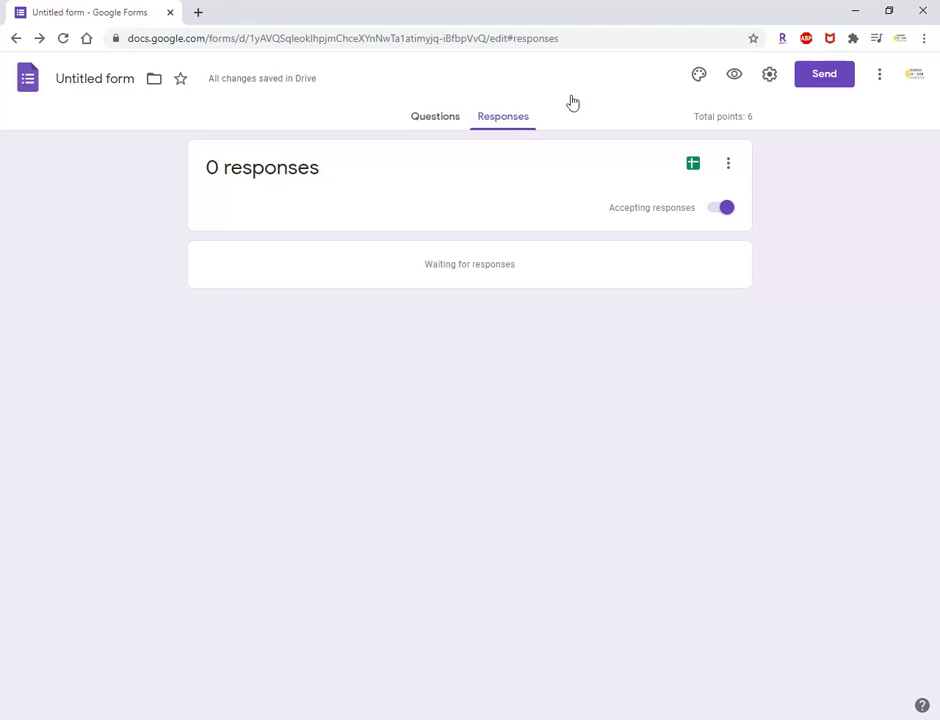
left_click(694, 166)
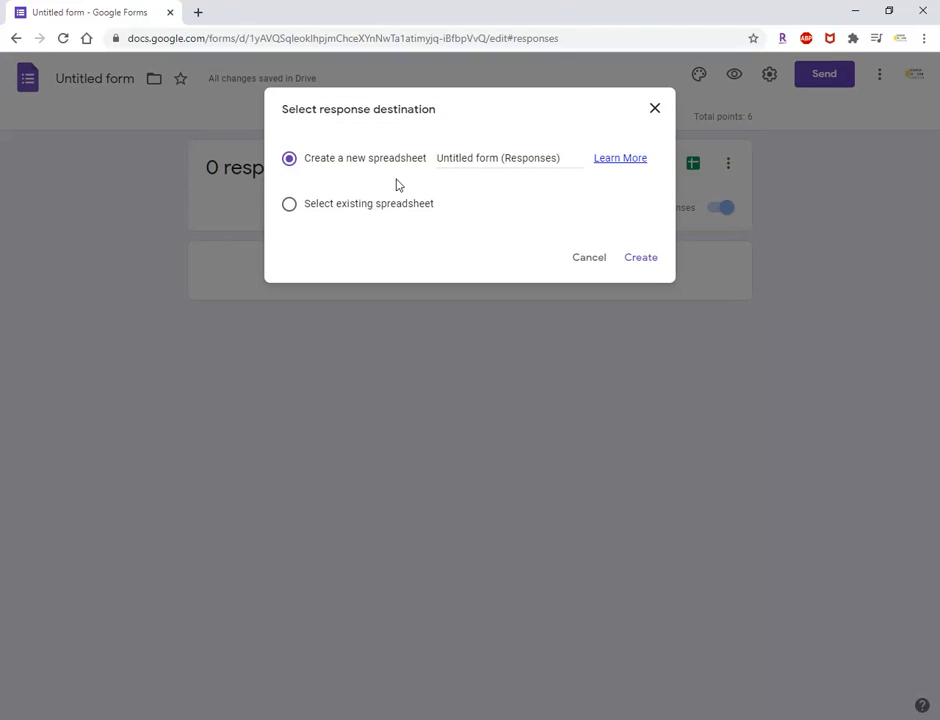
left_click(645, 261)
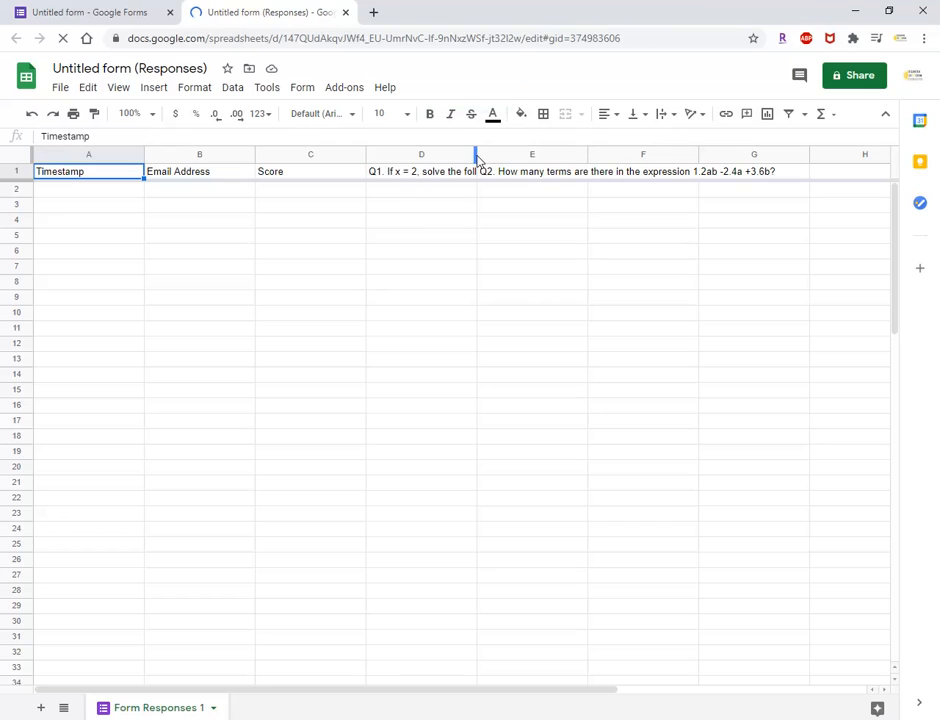
left_click_drag(476, 155, 518, 156)
left_click(441, 193)
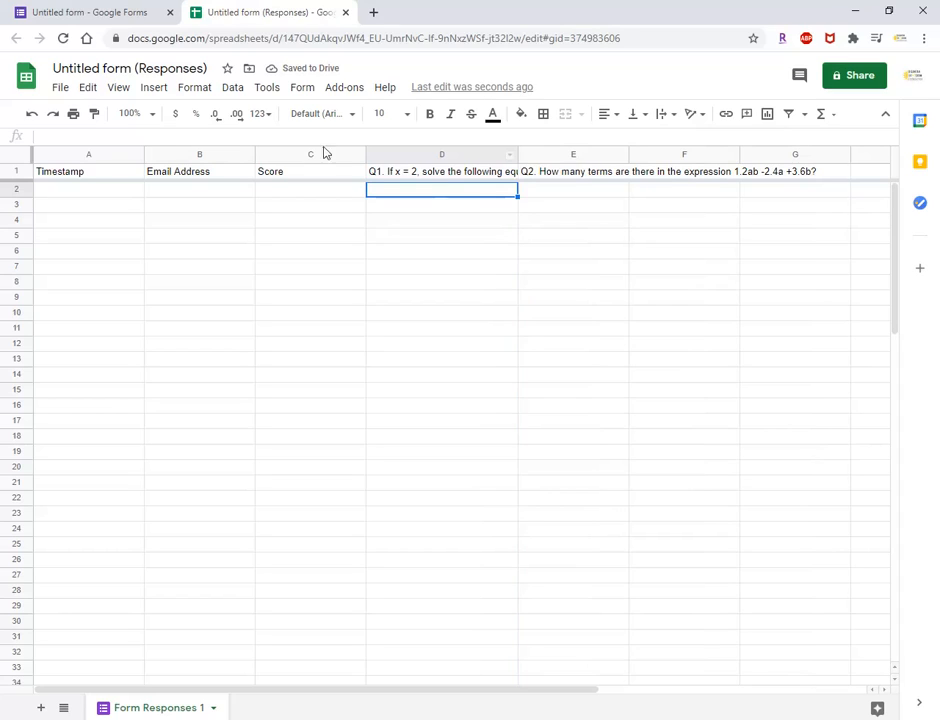
Examine the Email Address, Score, Q1 and Q2 columns in the response spreadsheet.
left_click(225, 180)
left_click(300, 174)
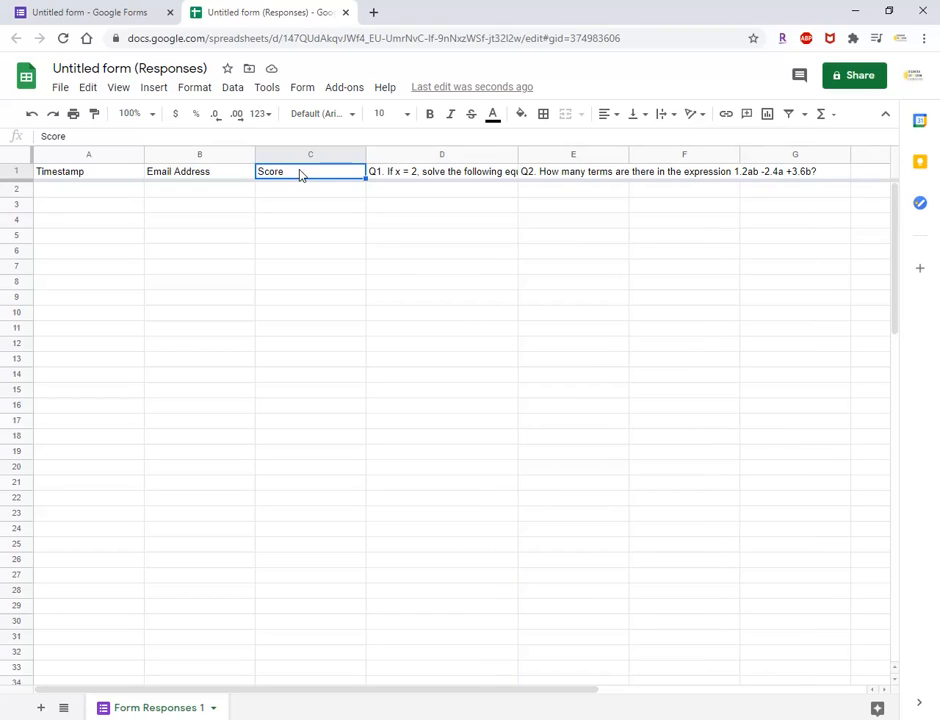
left_click(434, 174)
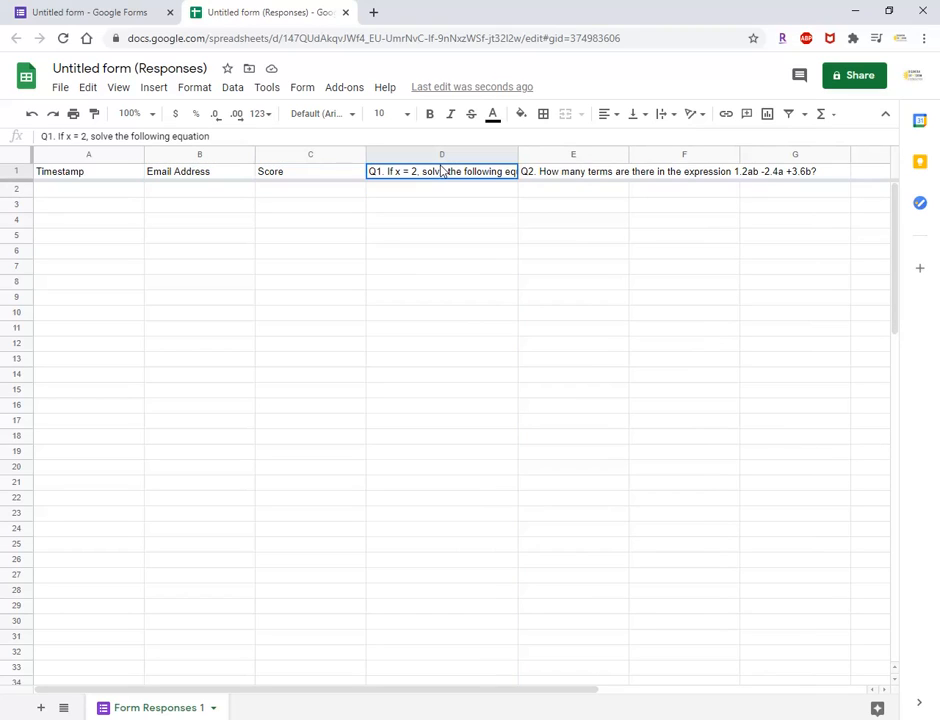
left_click(566, 178)
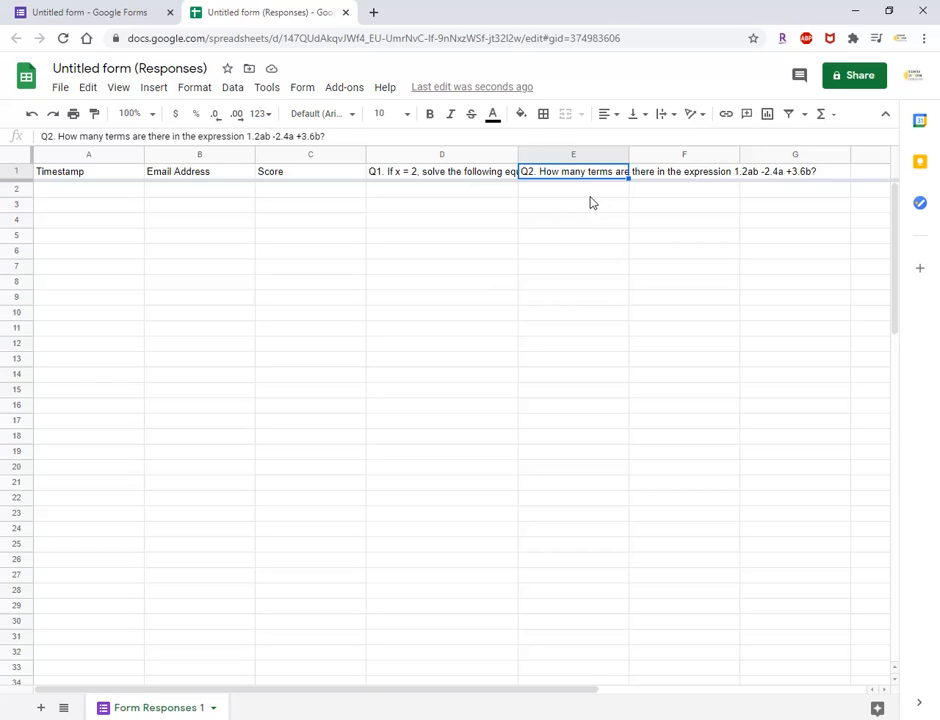
left_click(307, 195)
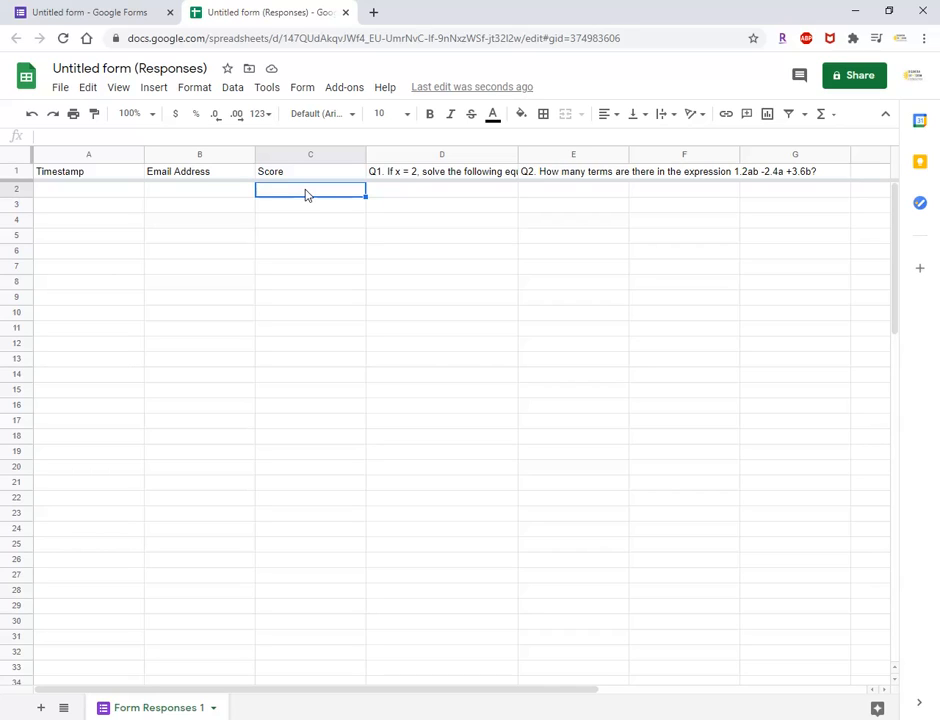
Return to the form and review its header and questions.
left_click(122, 15)
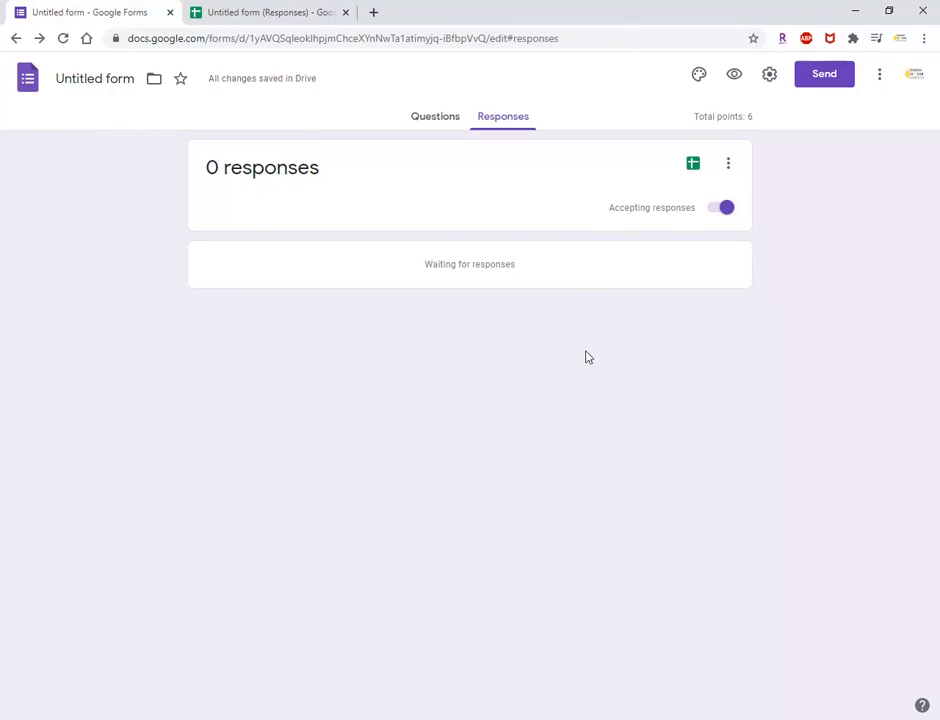
left_click(433, 114)
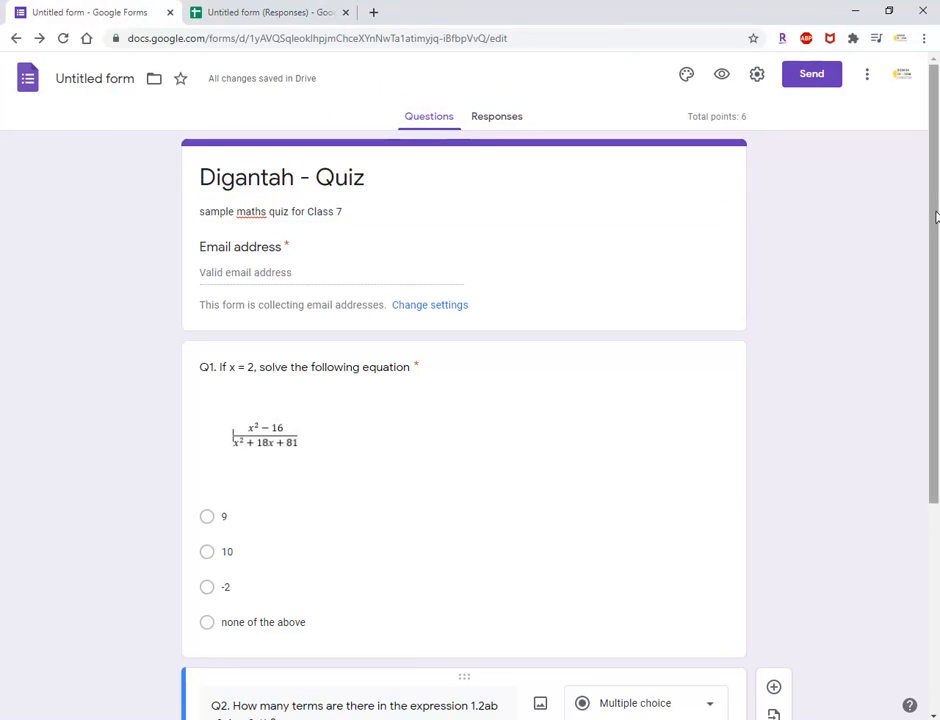
left_click_drag(936, 217, 937, 230)
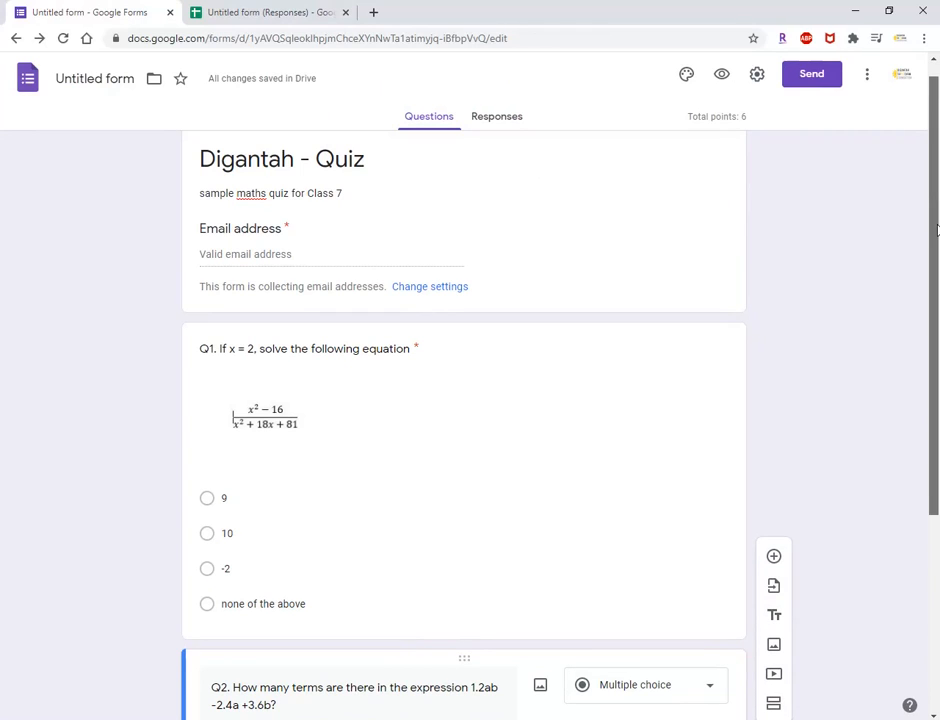
left_click_drag(937, 230, 937, 245)
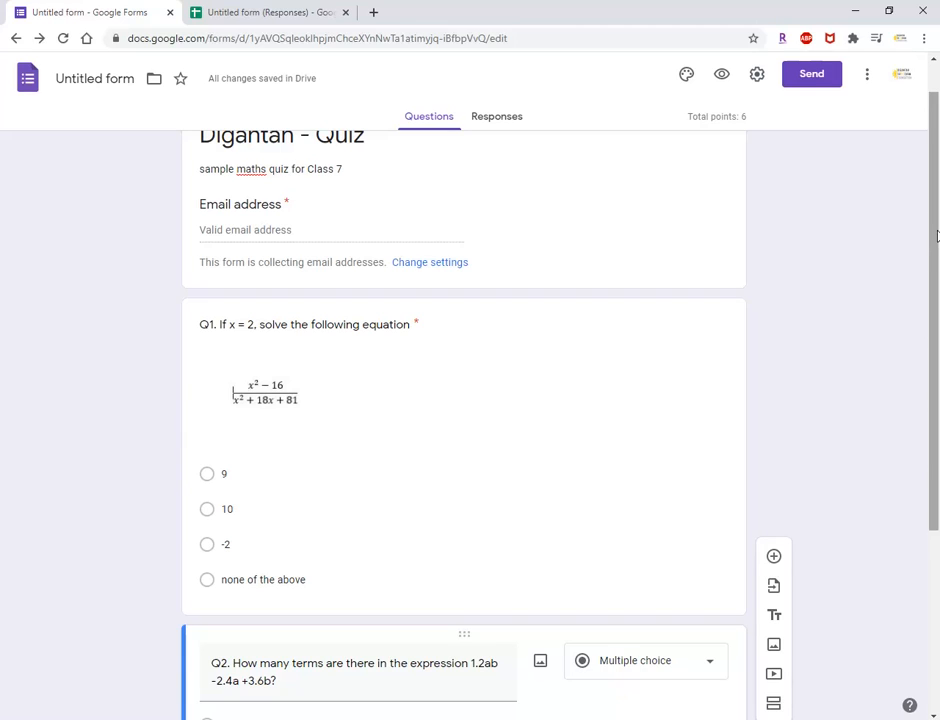
left_click_drag(938, 245, 936, 213)
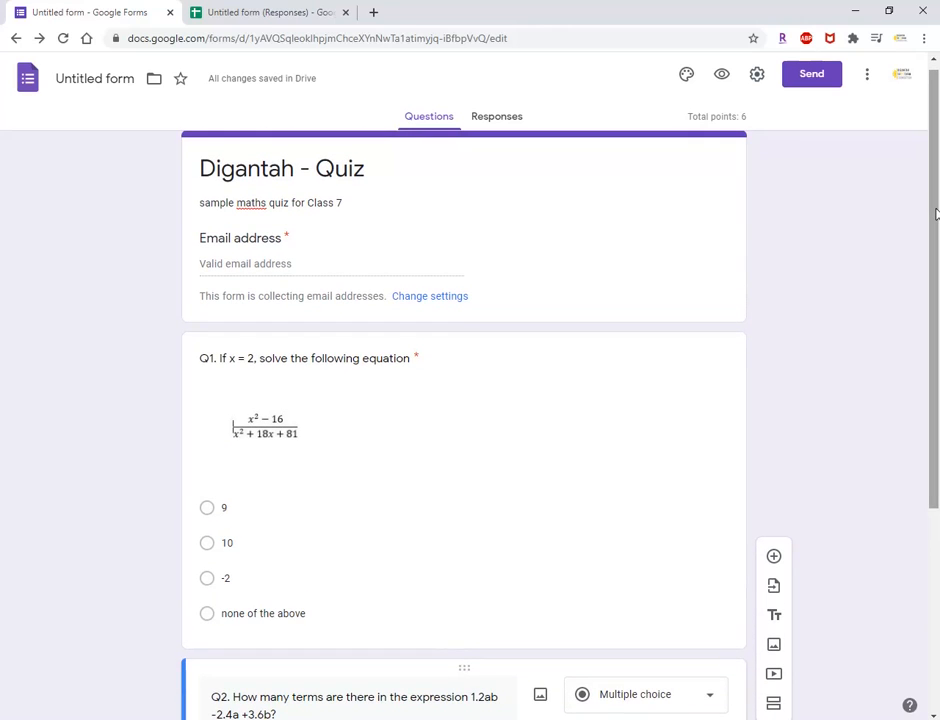